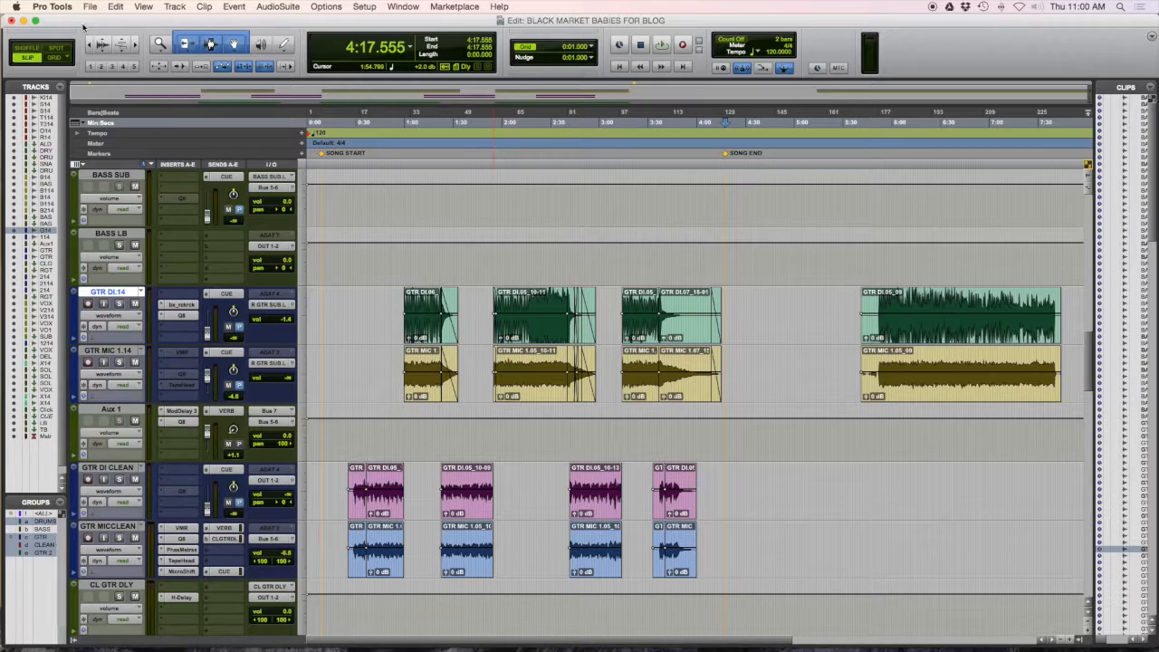
Step: Duplicate the playlists of all grouped tracks and place the edit cursor across all tracks at about 0:21.5
scroll(402, 376, "up", 10)
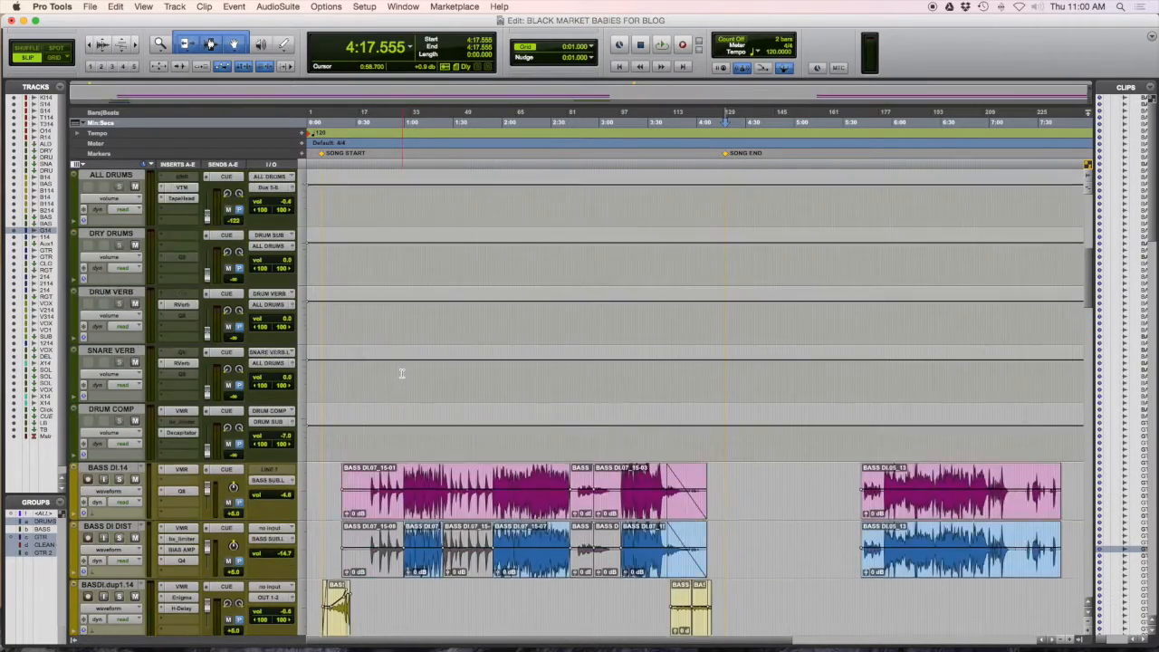
scroll(401, 376, "down", 10)
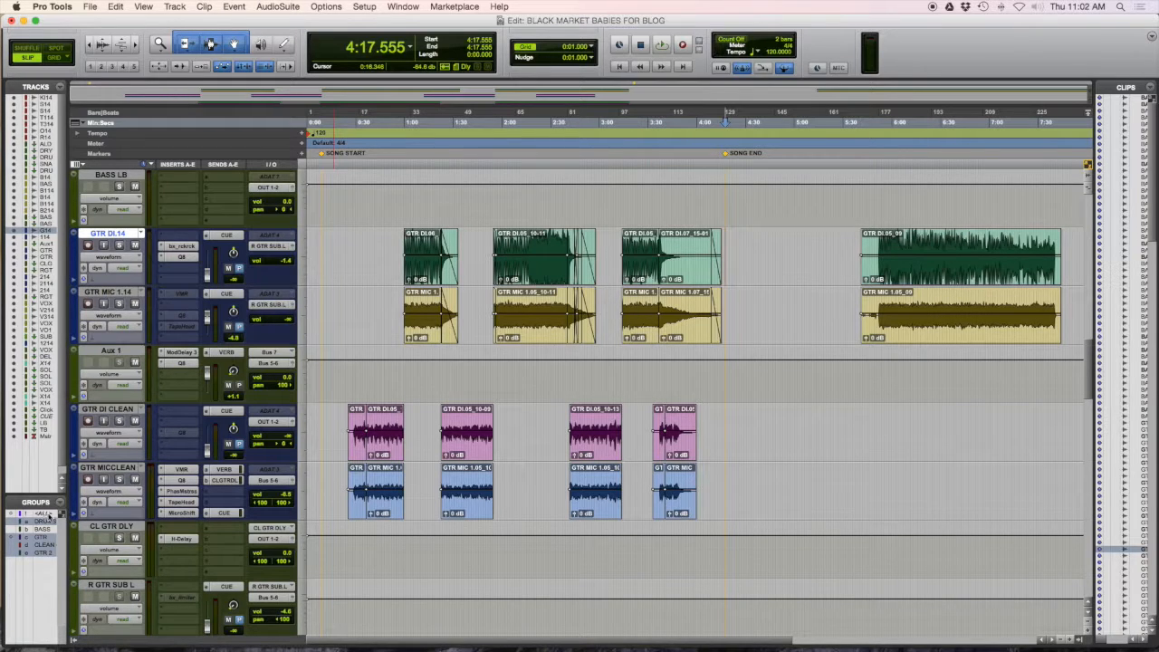
left_click(48, 516)
left_click(47, 515)
left_click(141, 234)
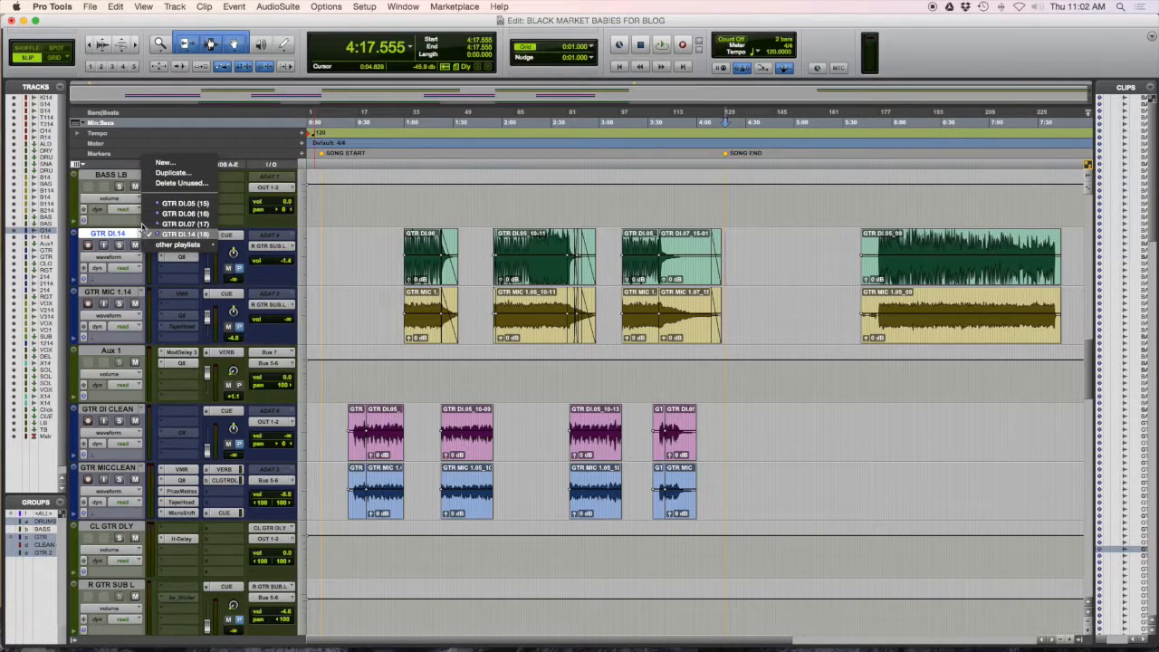
left_click(168, 173)
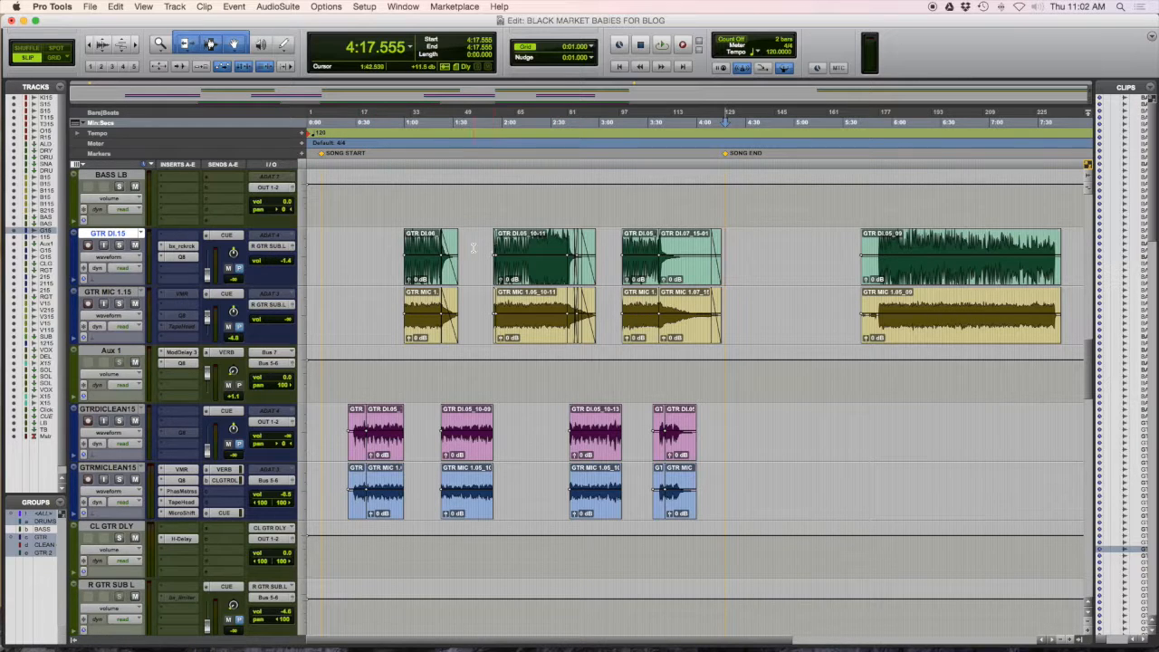
left_click(342, 247)
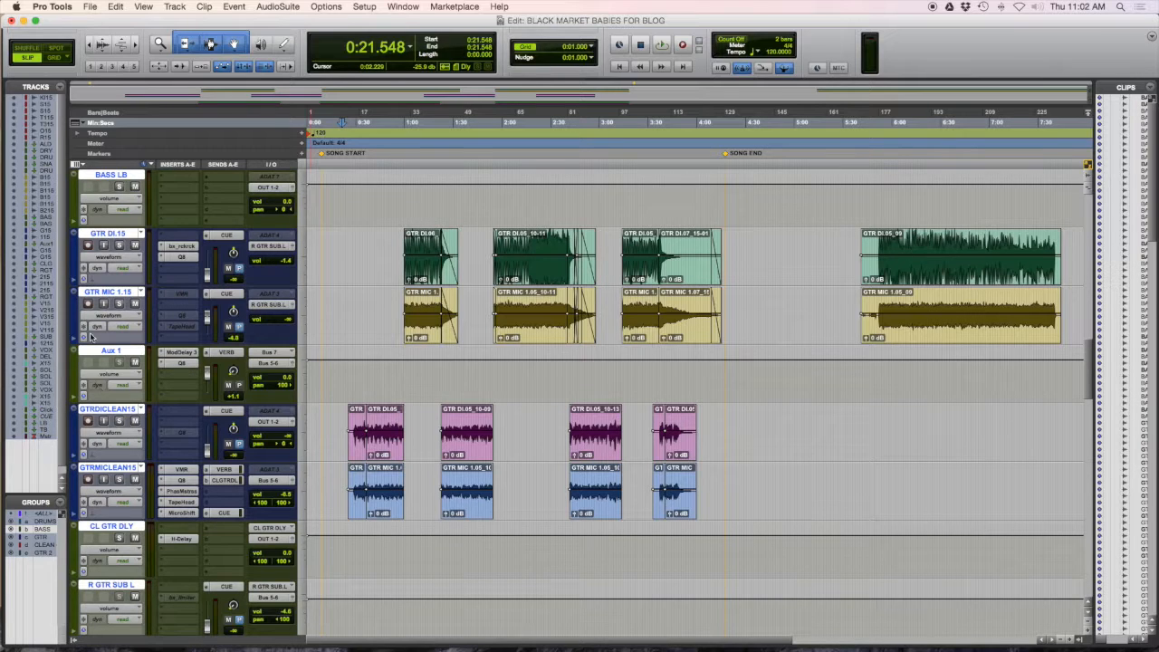
scroll(185, 276, "up", 8)
scroll(248, 292, "down", 5)
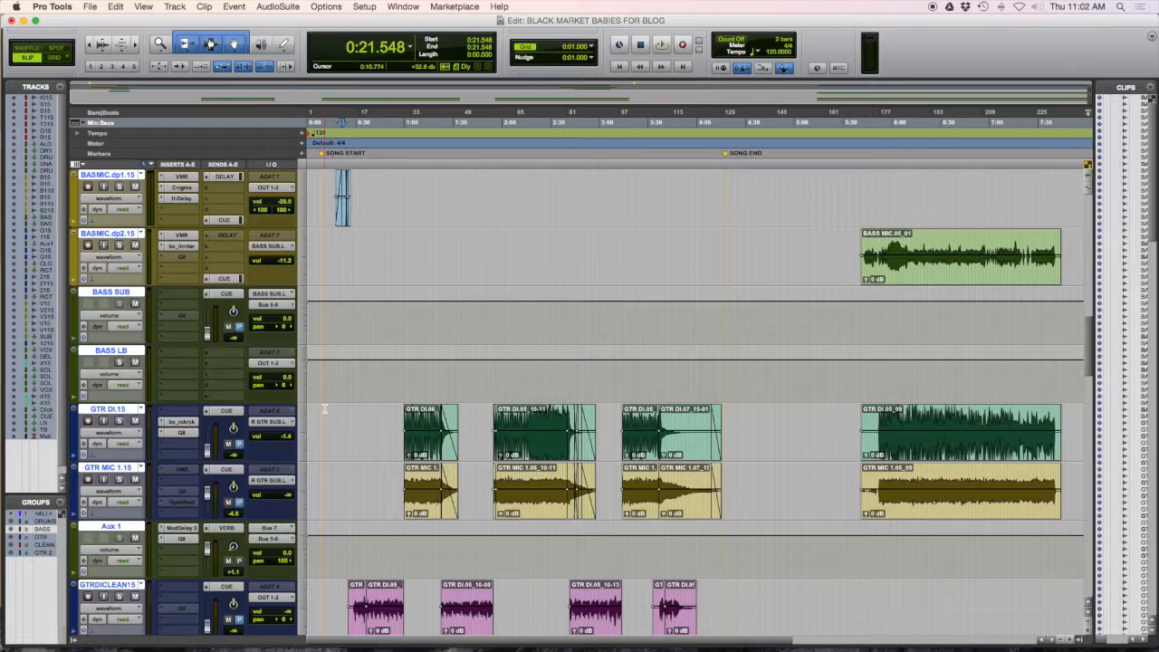
key("Return")
left_click(719, 374, "shift")
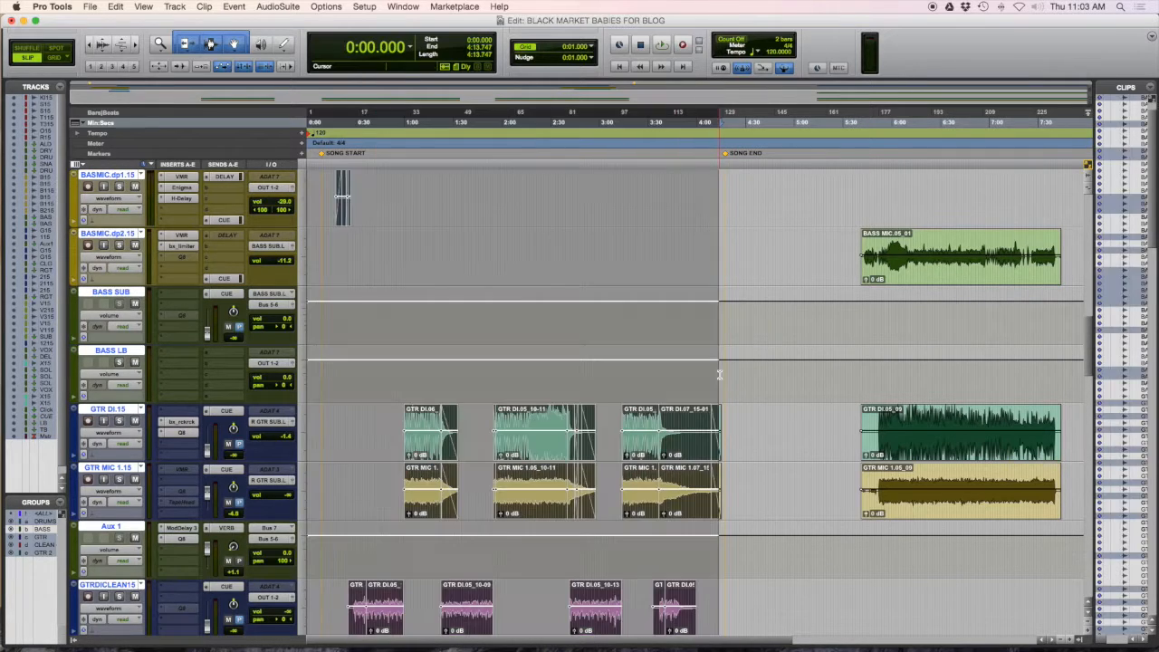
left_click(397, 326)
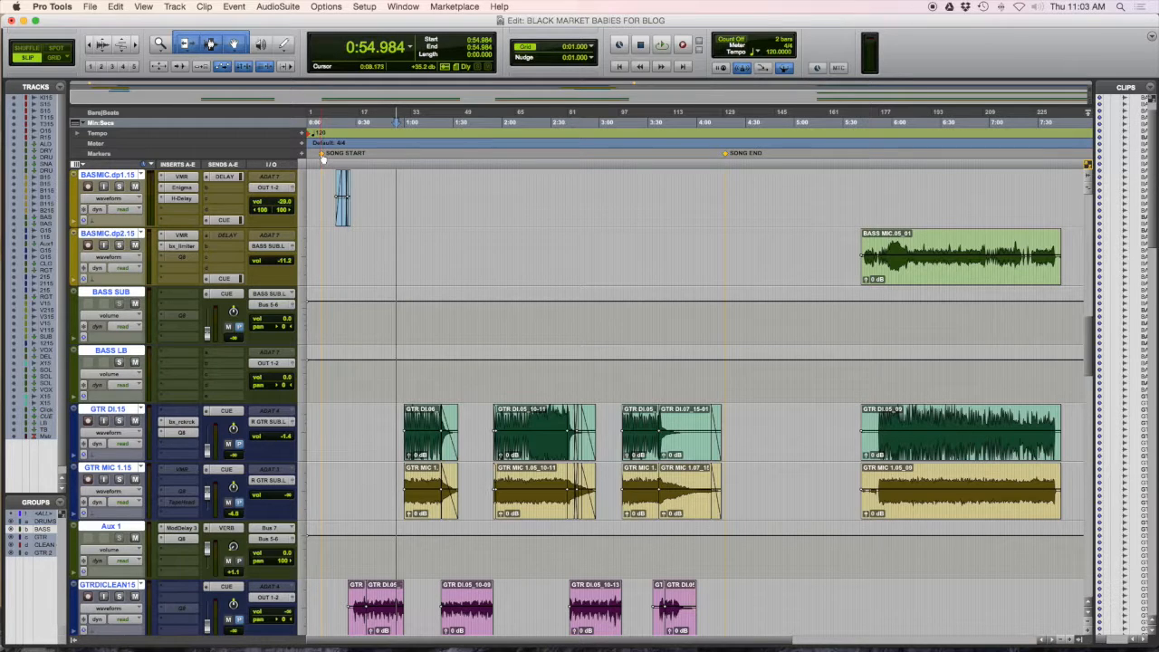
Step: Consolidate the clips on all tracks from the SONG START marker to the SONG END marker
left_click(324, 154)
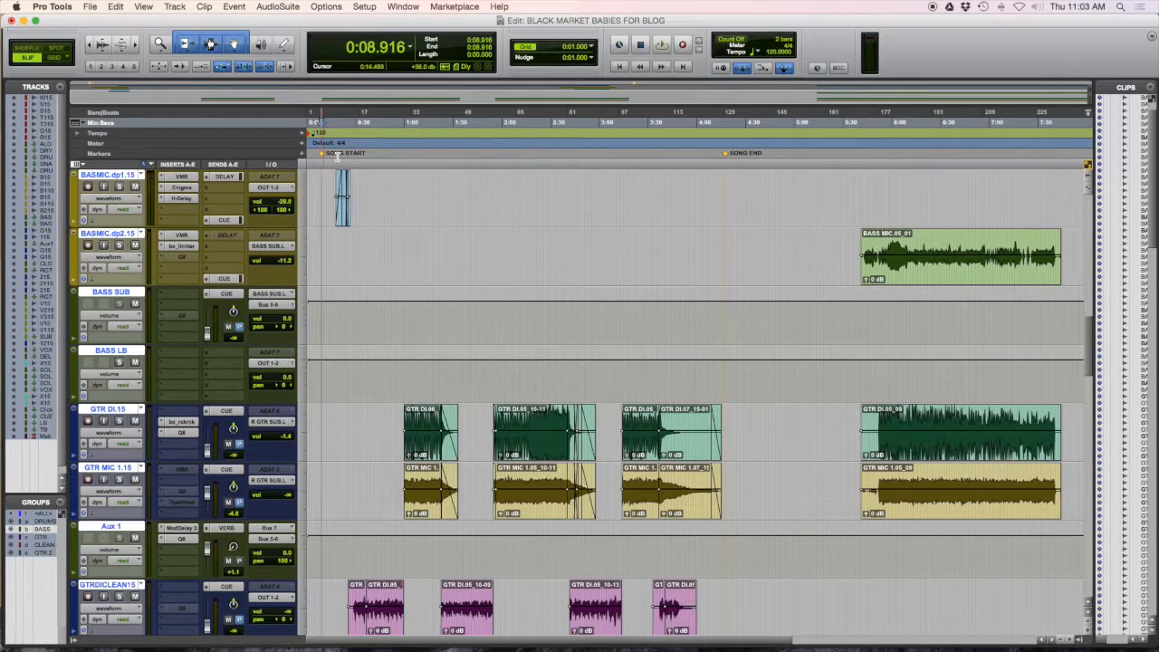
left_click(727, 155, "shift")
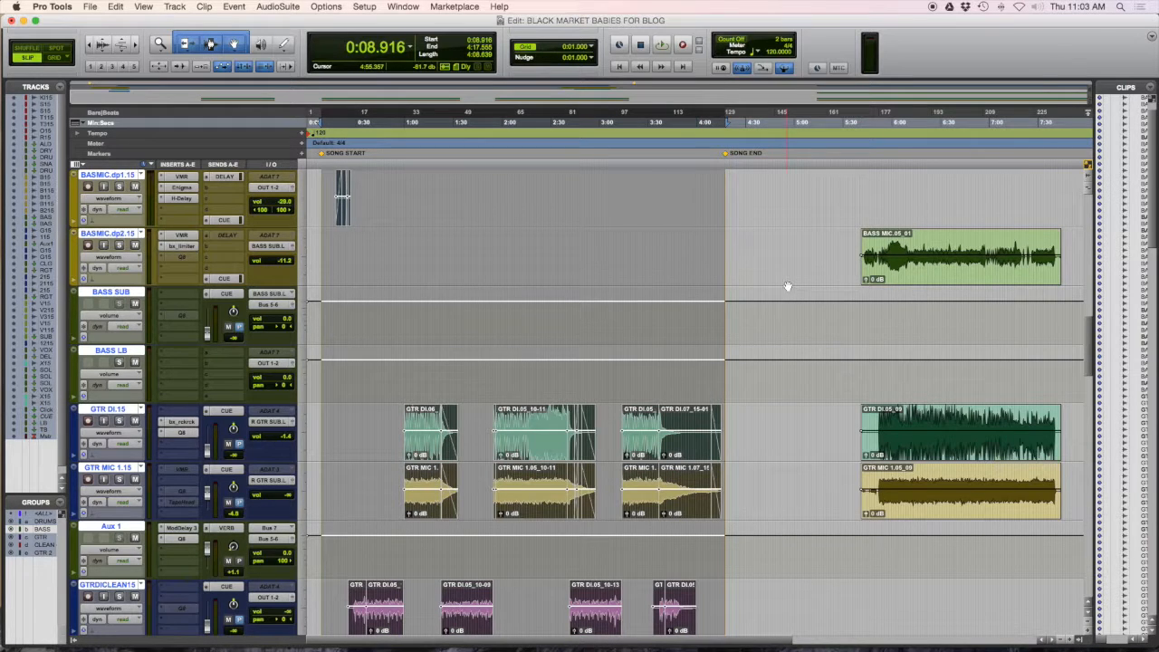
scroll(525, 306, "up", 5)
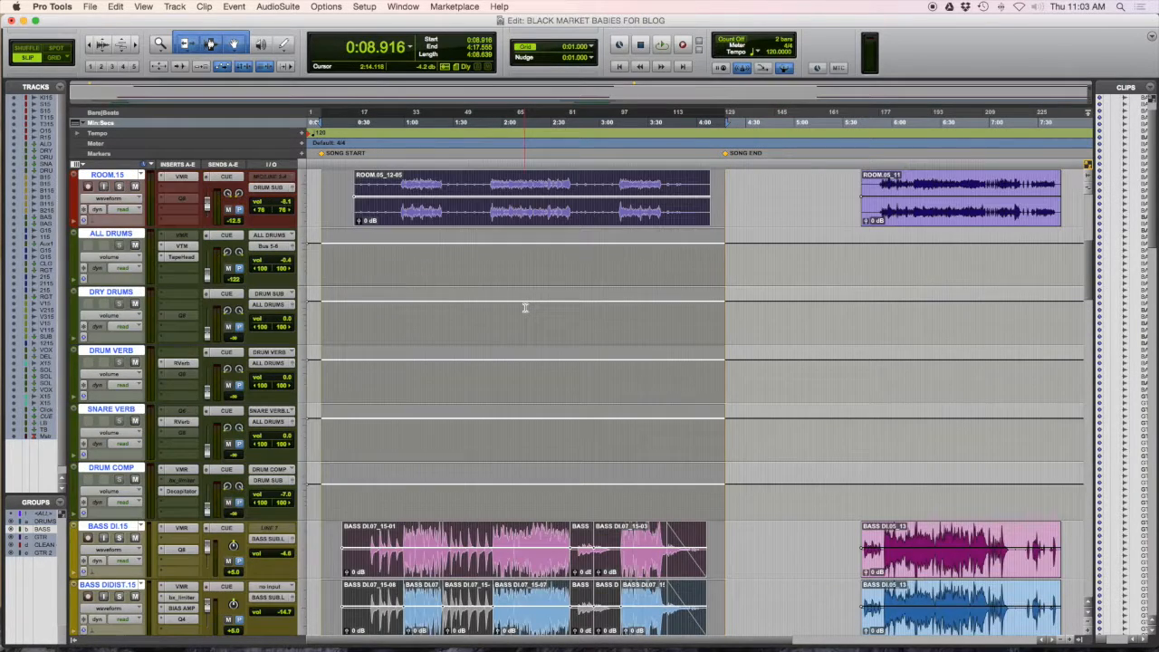
scroll(525, 306, "down", 4)
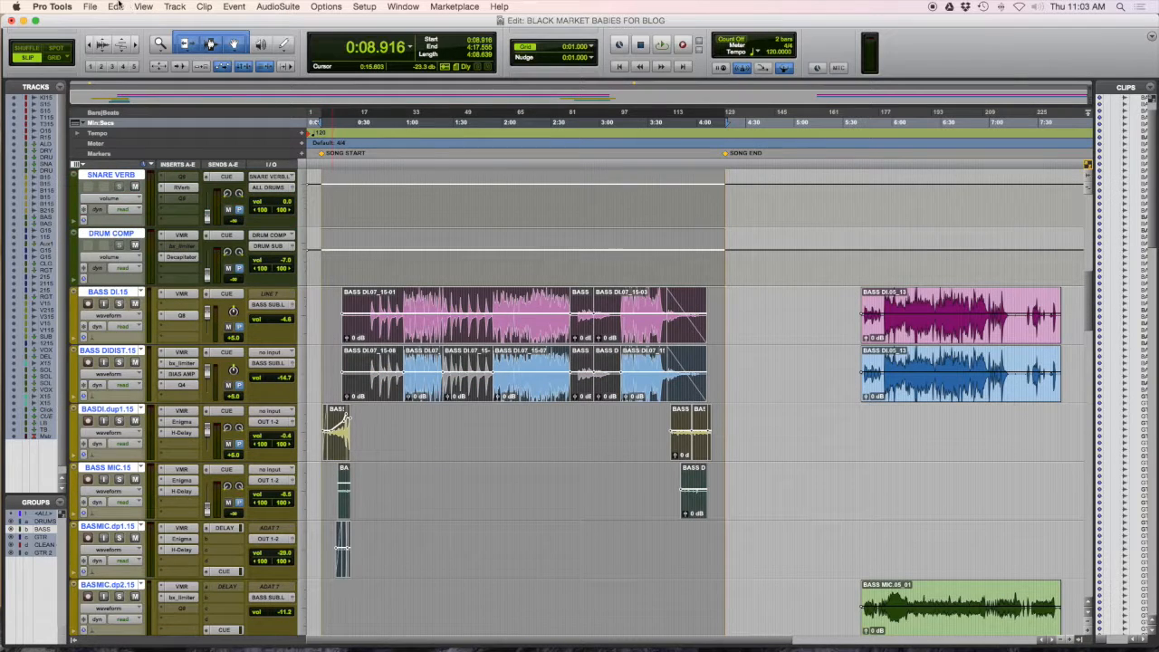
left_click(89, 5)
mouse_move(116, 6)
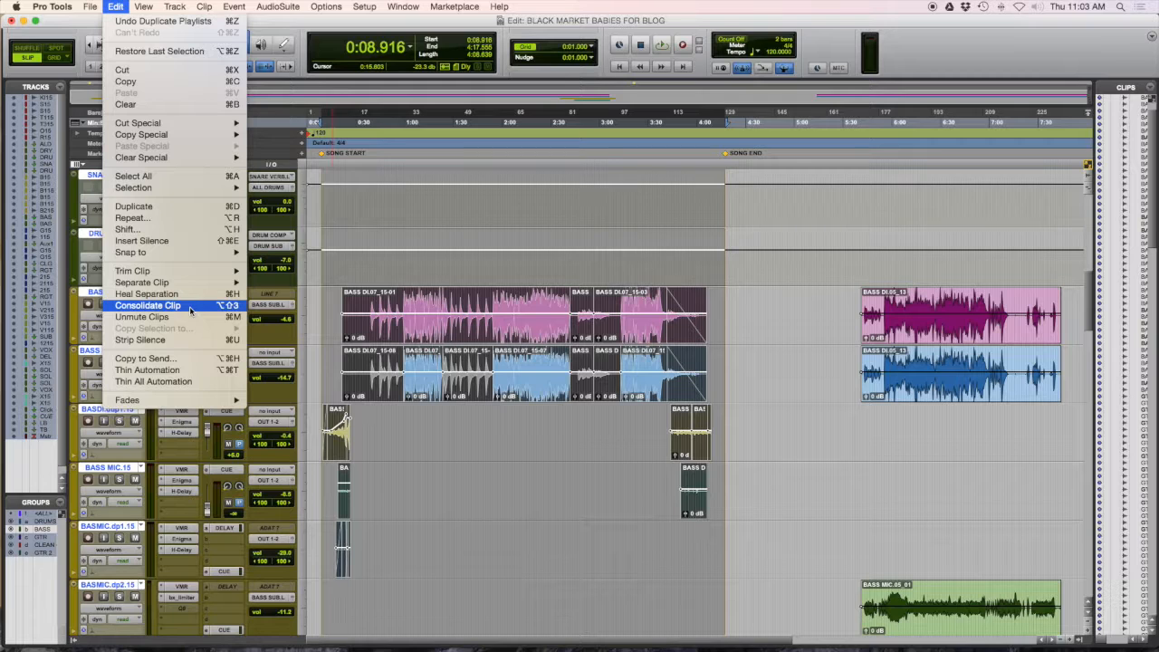
left_click(547, 307)
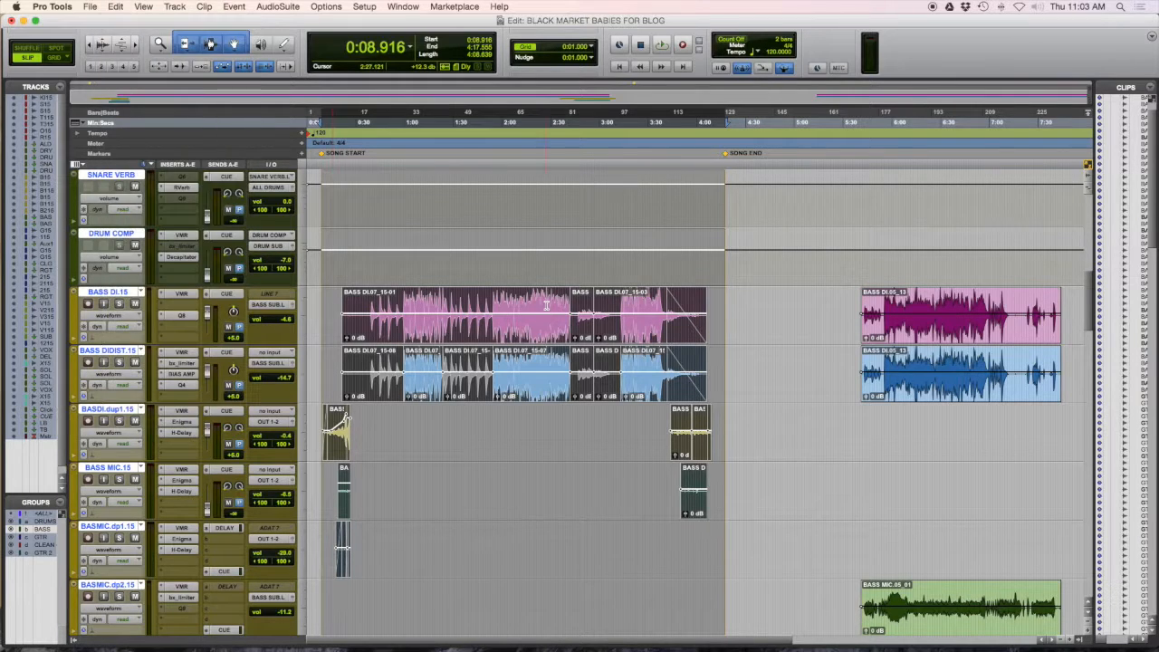
key("alt+shift+3")
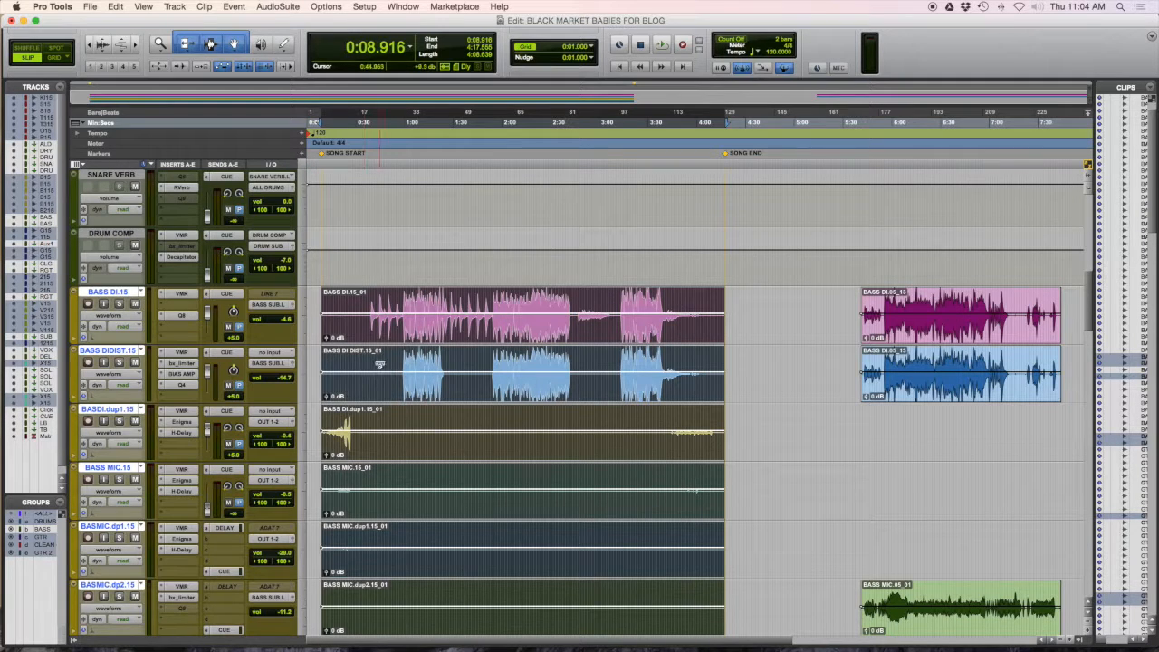
Step: Clear the selection and examine the consolidated clips on the bass, guitar, vocal and drum tracks
left_click(376, 361)
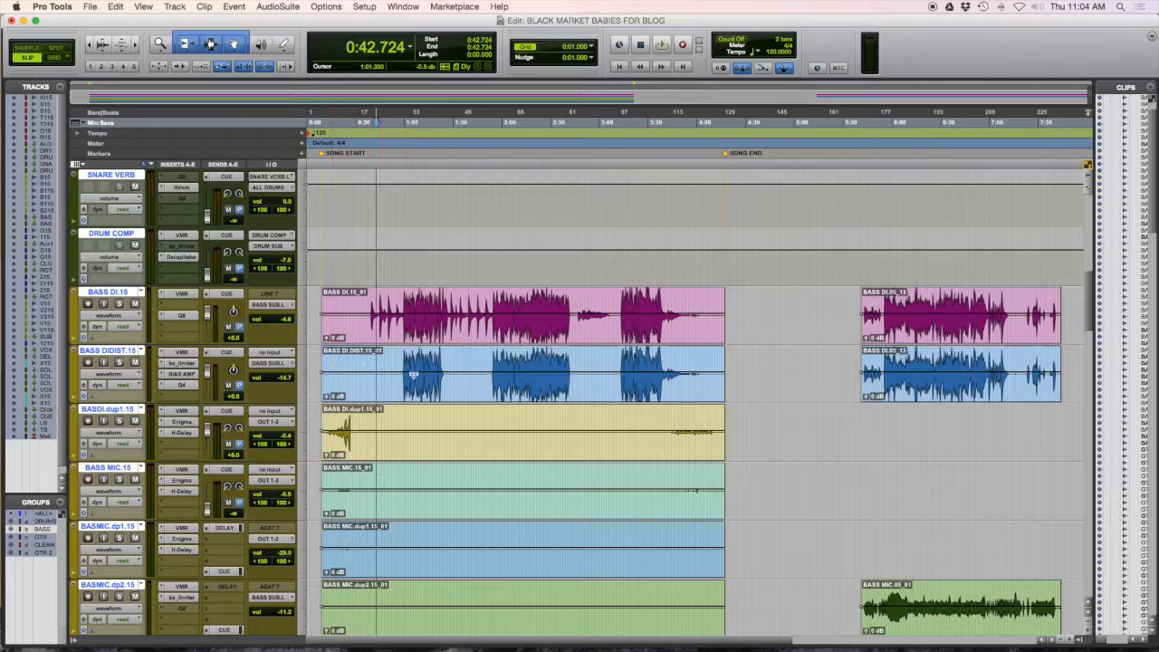
scroll(414, 376, "down", 2)
scroll(415, 380, "down", 5)
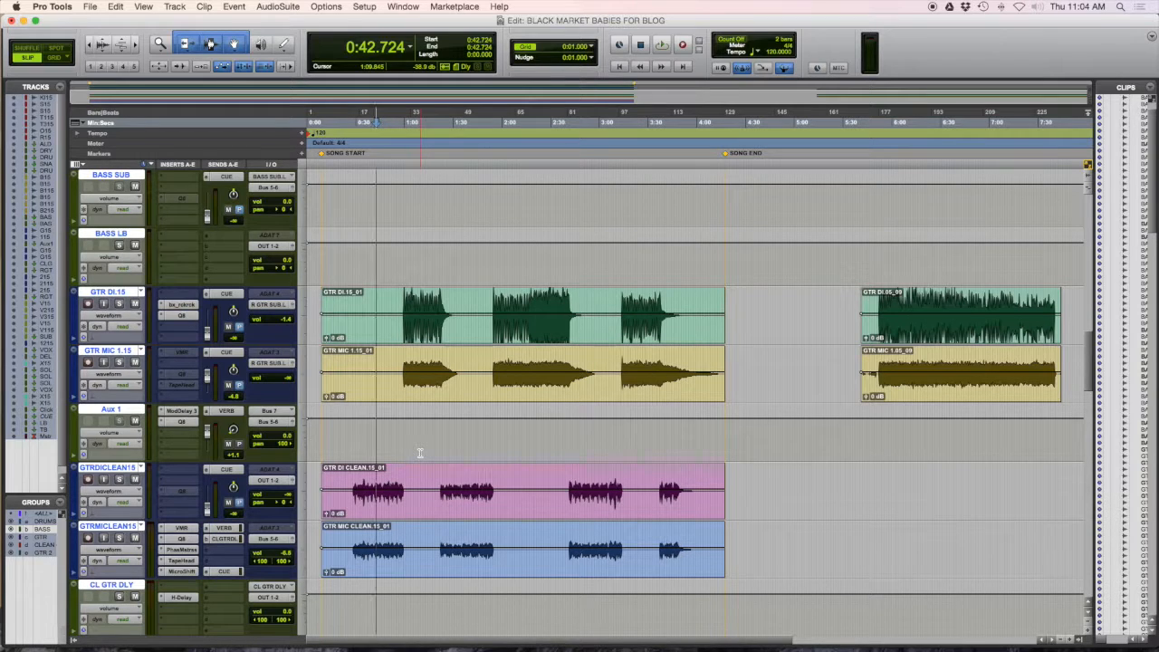
scroll(410, 439, "down", 20)
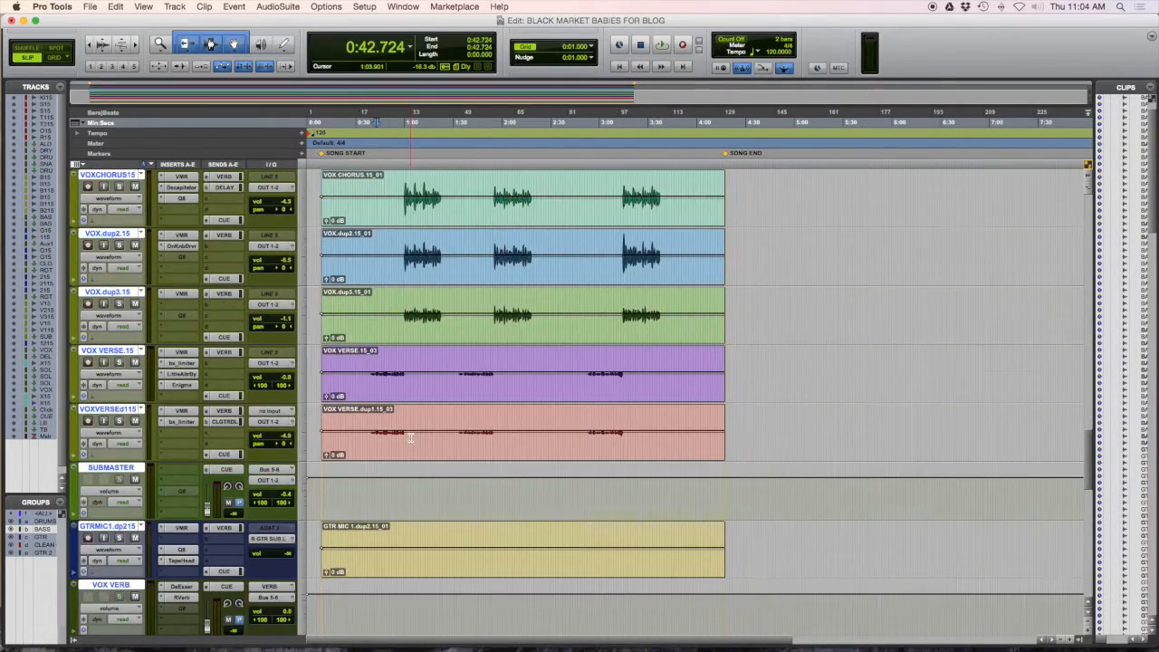
scroll(410, 440, "up", 15)
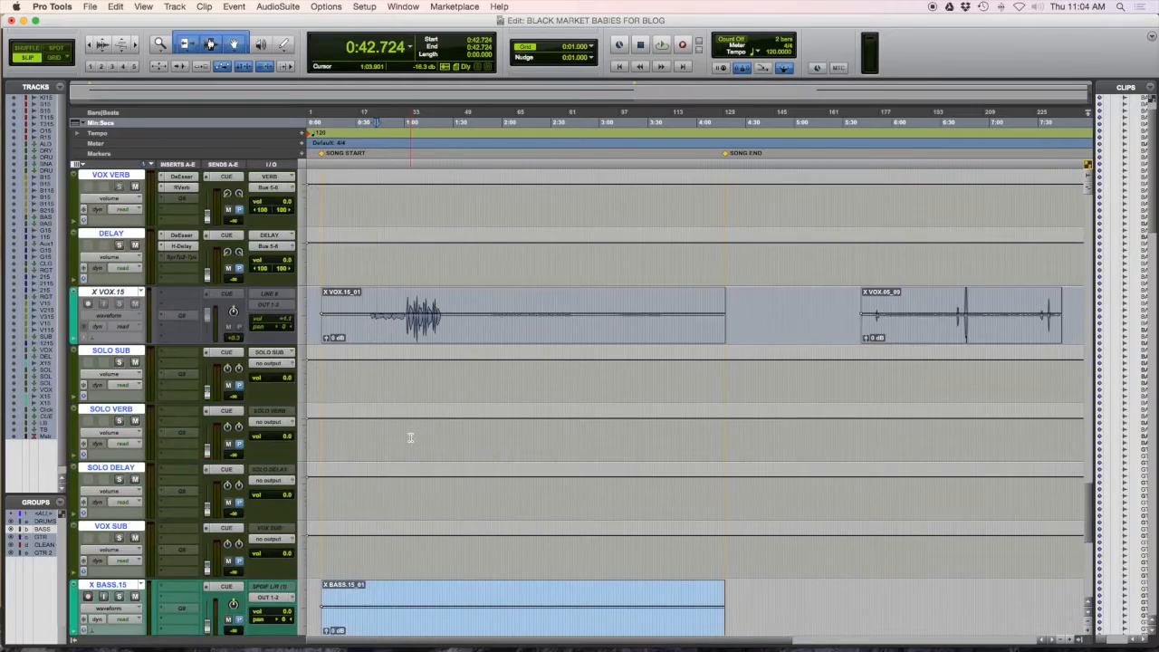
scroll(411, 439, "down", 5)
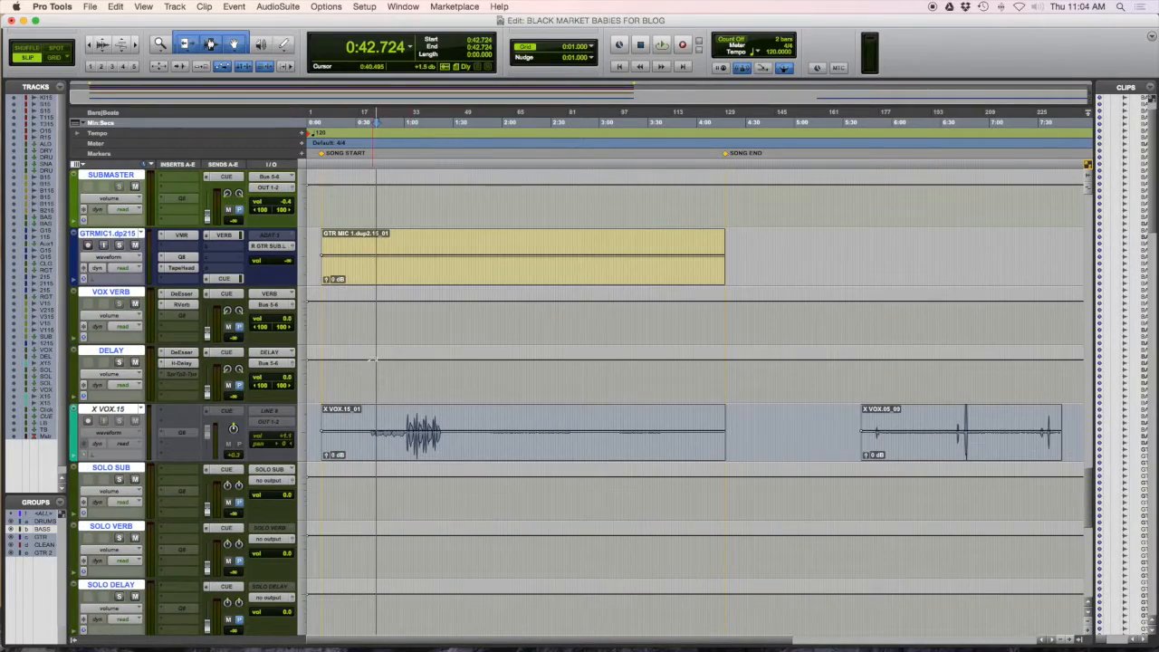
scroll(422, 310, "down", 4)
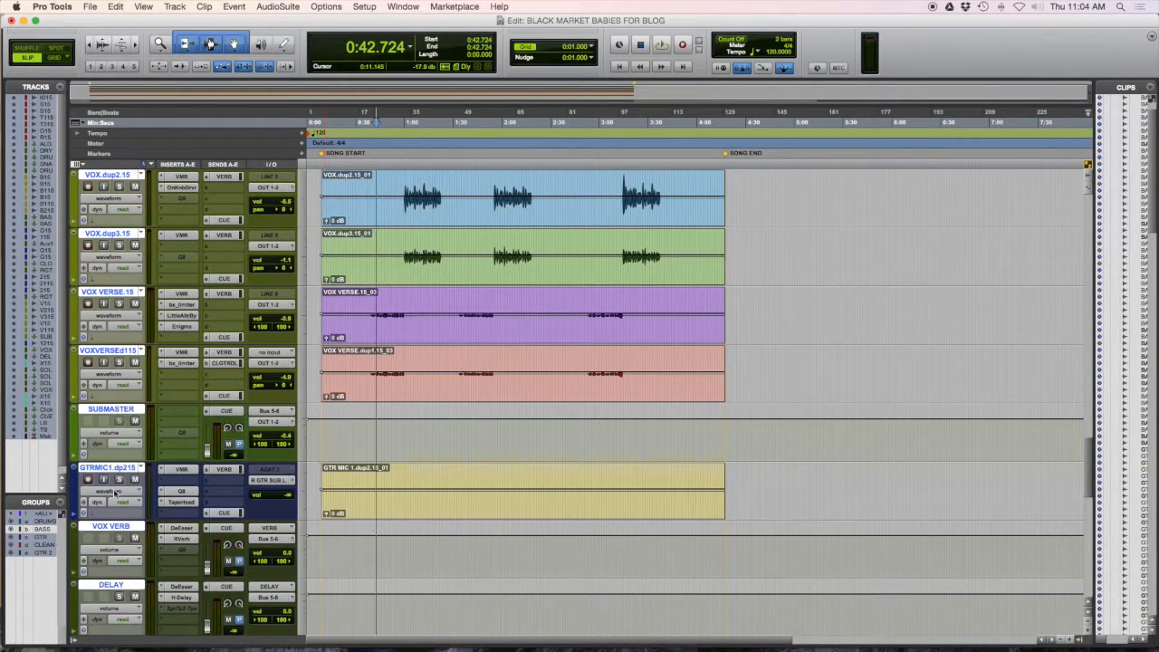
scroll(424, 503, "up", 5)
scroll(424, 502, "up", 15)
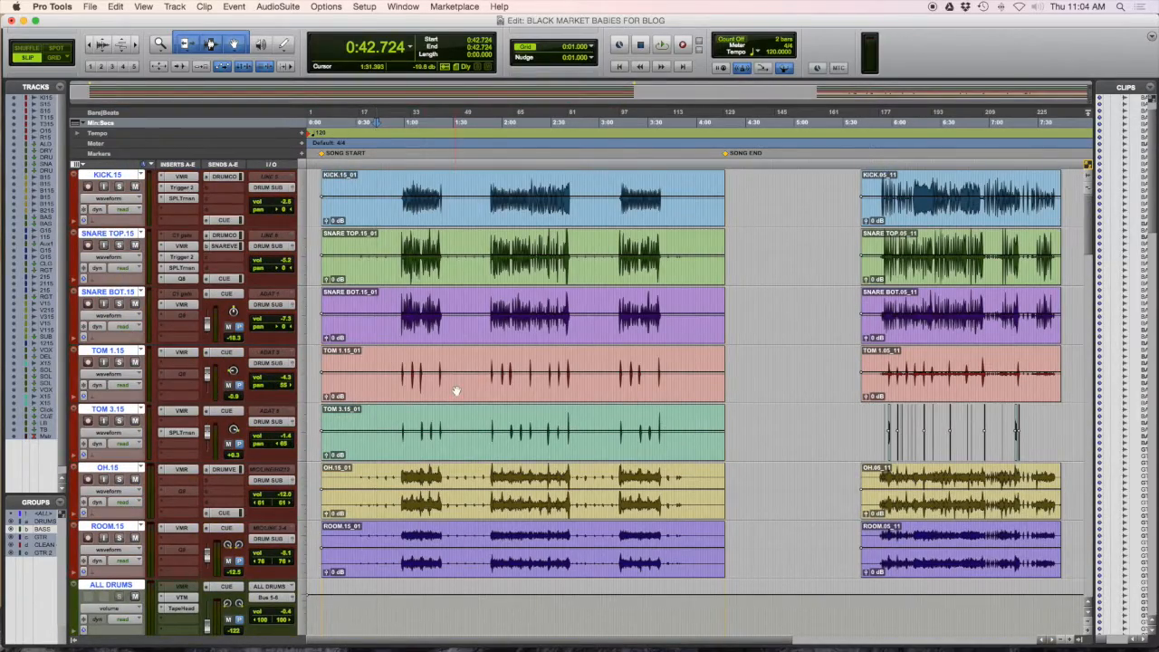
Step: Switch to Finder, open the Audio Files folder of BLACK MARKET BABIES under TORN TO SHREDS on Glyph 3TB, and move the window into view
key("ctrl+Right")
double_click(1123, 109)
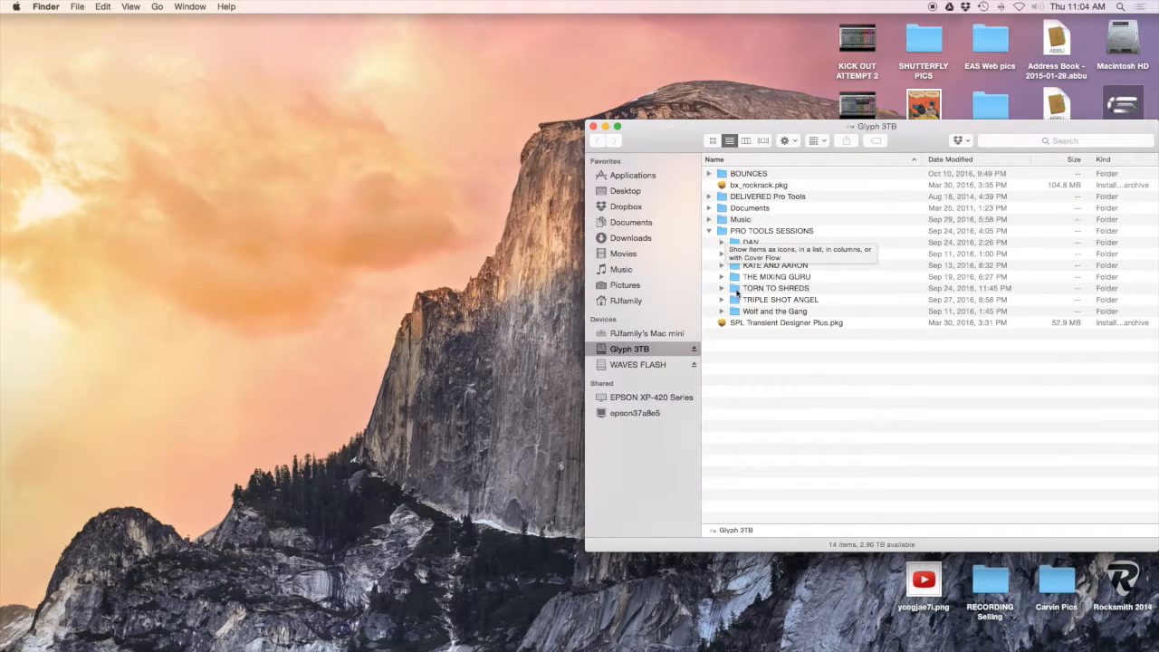
double_click(737, 290)
double_click(720, 173)
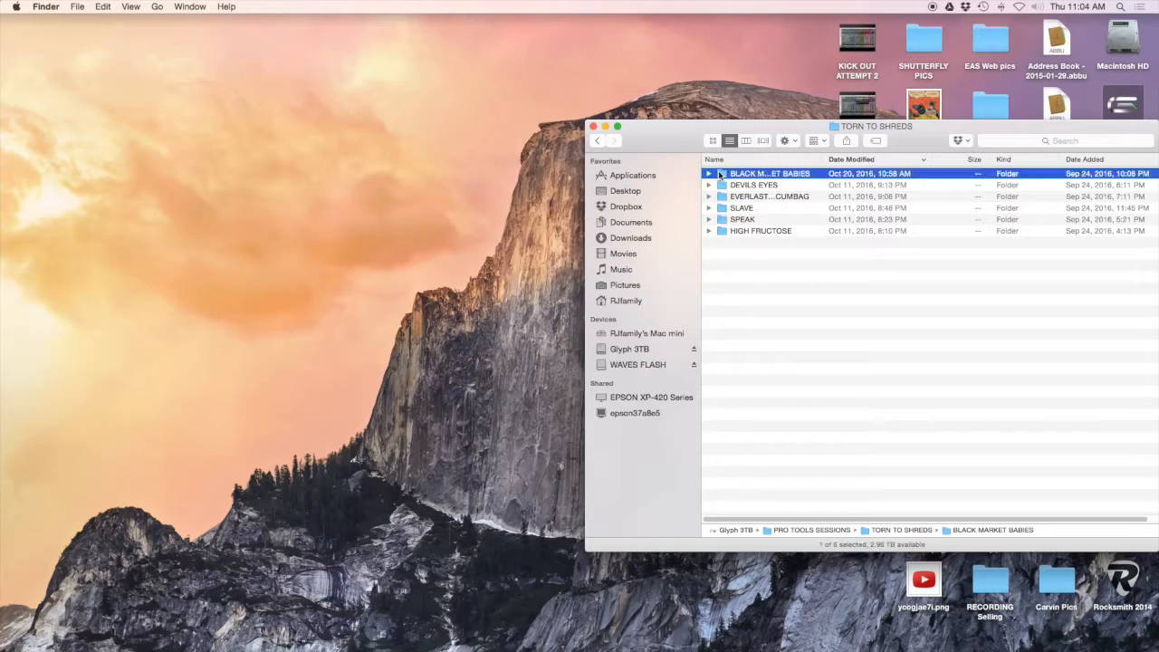
double_click(721, 185)
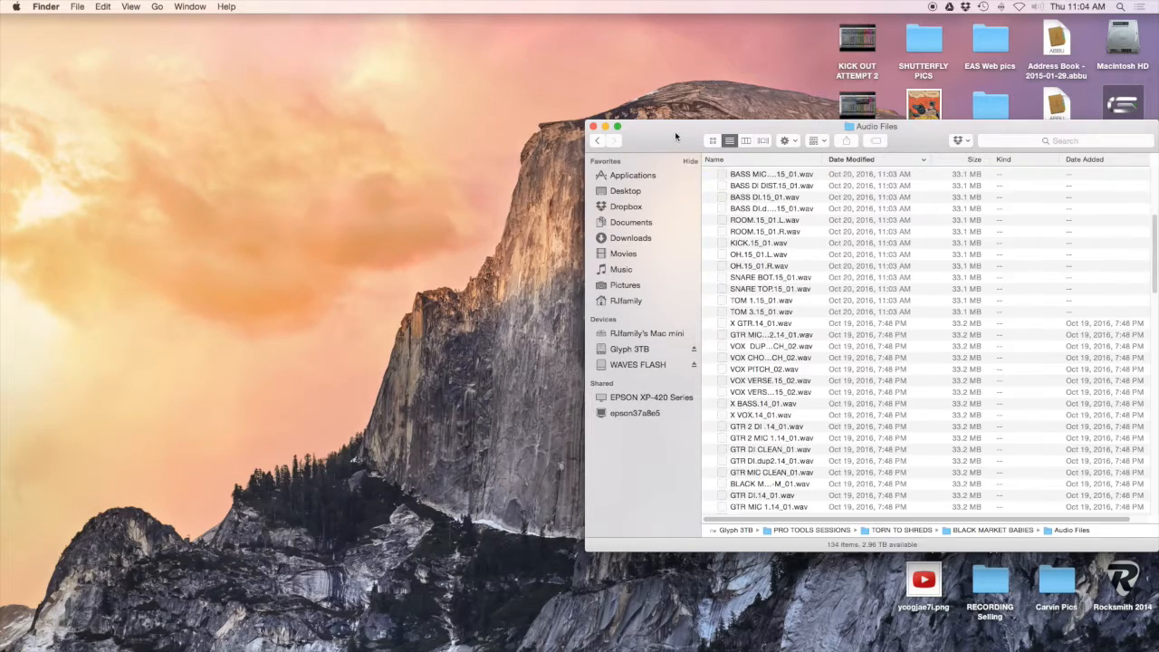
left_click_drag(682, 137, 305, 122)
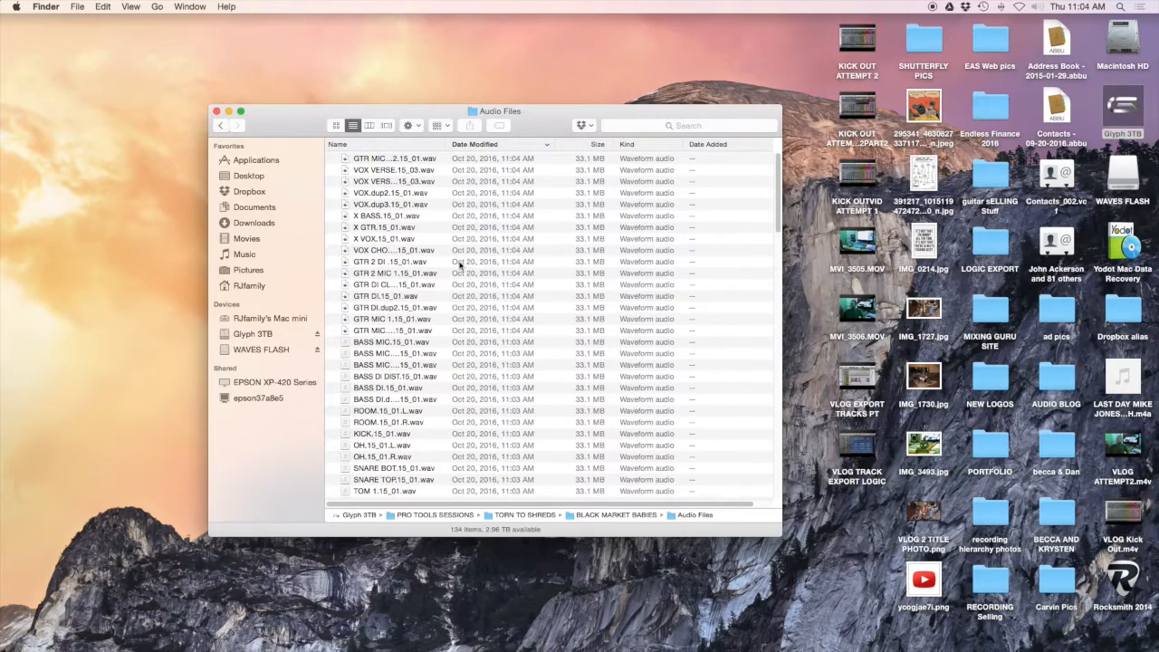
Step: Select all the newly consolidated audio files, from TOM 3.15_01.wav up to the first file in the date-sorted list
scroll(466, 251, "down", 4)
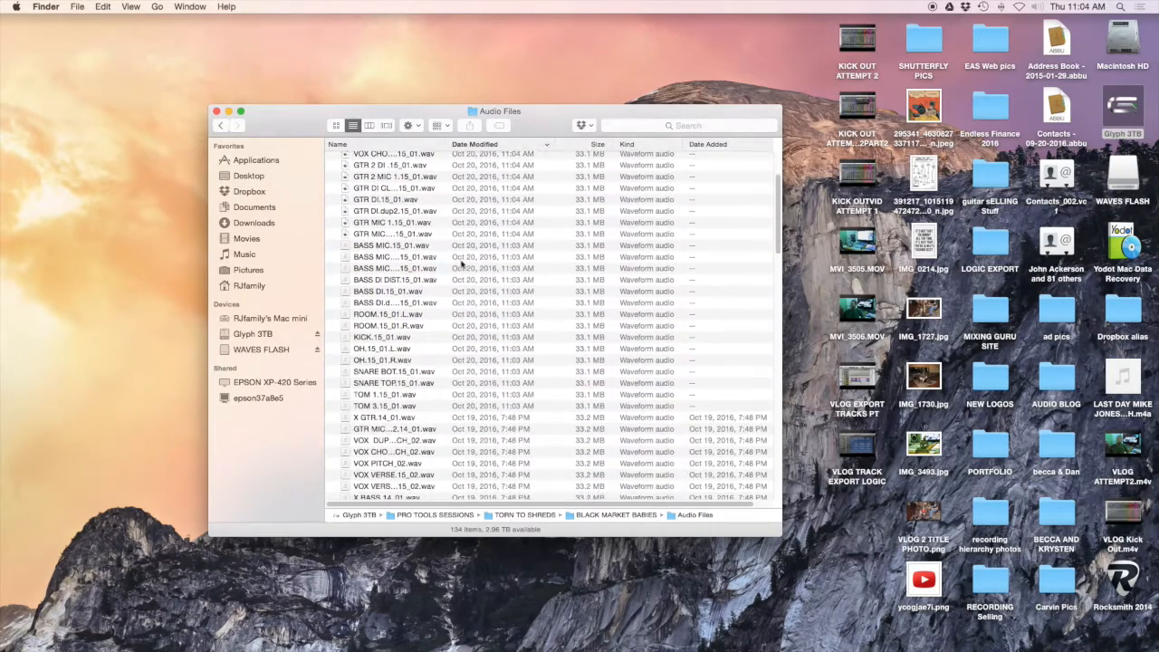
left_click(388, 406)
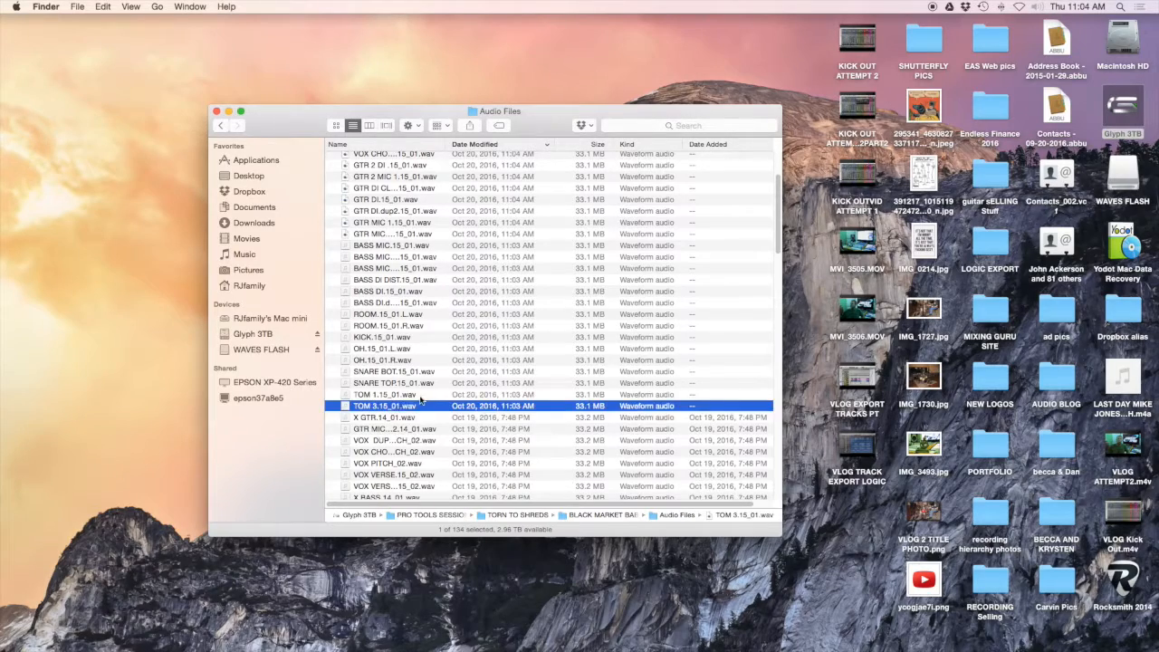
scroll(389, 407, "up", 4)
left_click(391, 155, "shift")
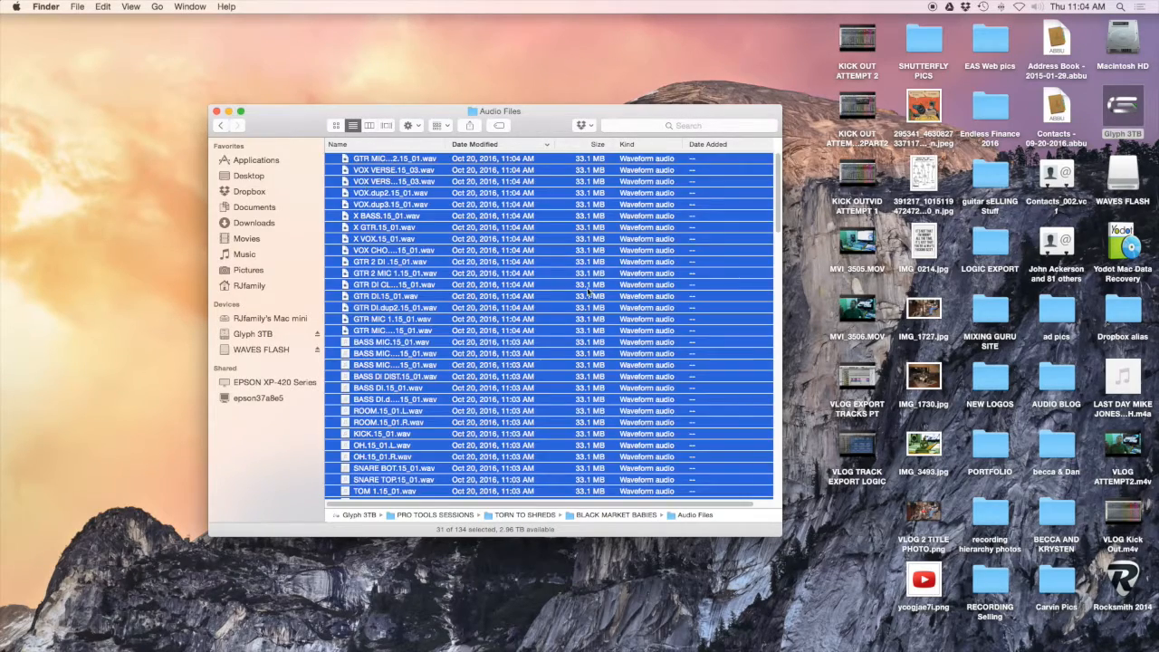
scroll(537, 341, "down", 3)
scroll(537, 341, "up", 2)
Step: Return to Pro Tools and undo the clip consolidation
key("ctrl+Left")
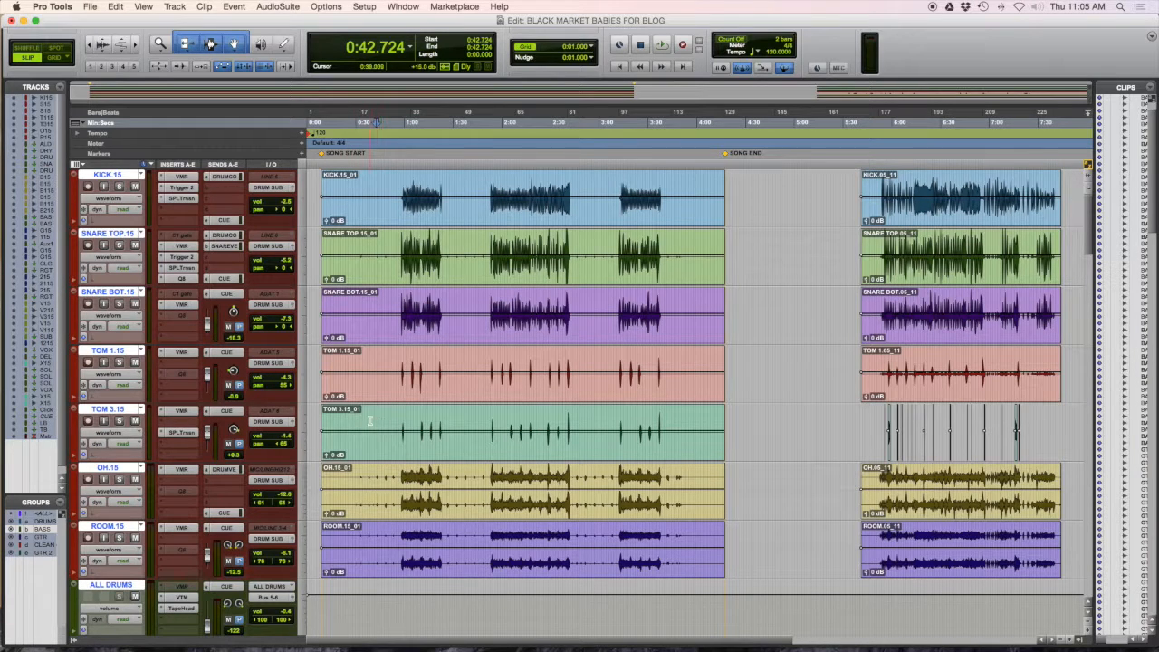
left_click(369, 421)
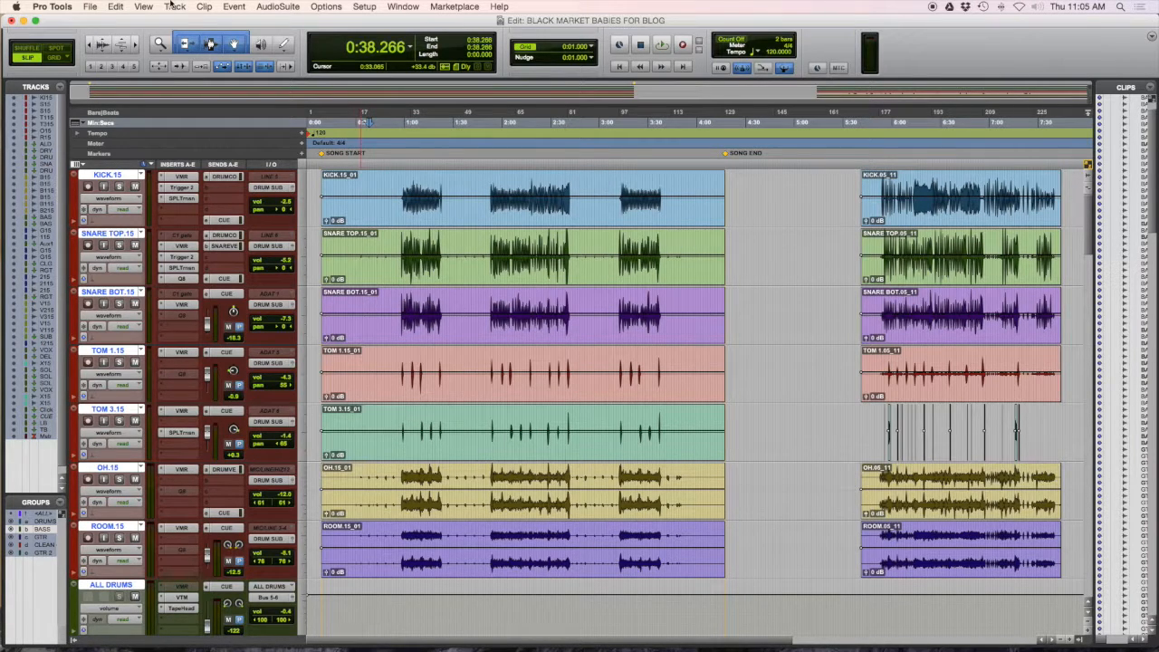
left_click(116, 6)
left_click(121, 21)
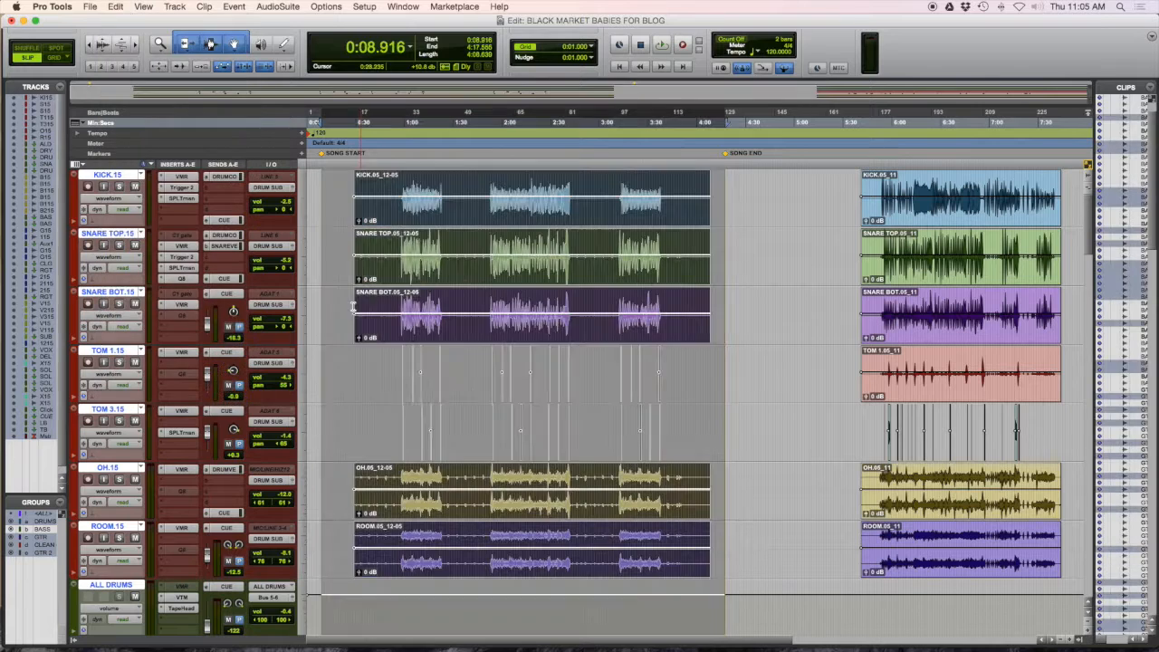
Step: Turn off the track groups and place the edit cursor on only the KICK.15 track at about 0:21.5
left_click(398, 251)
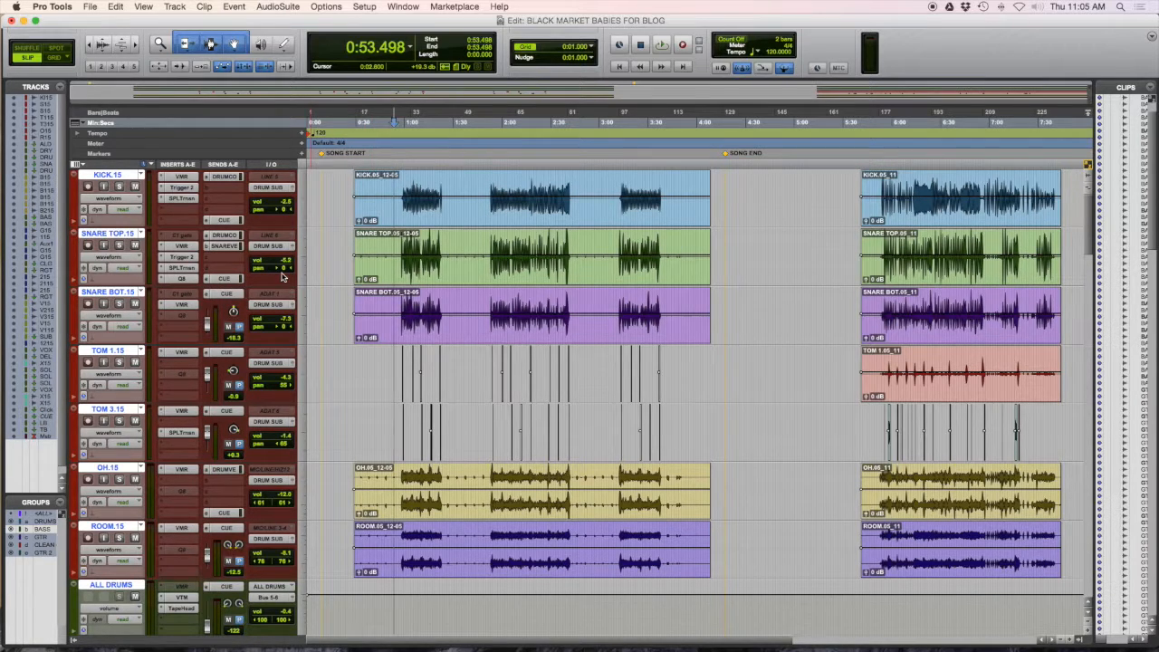
left_click(402, 184)
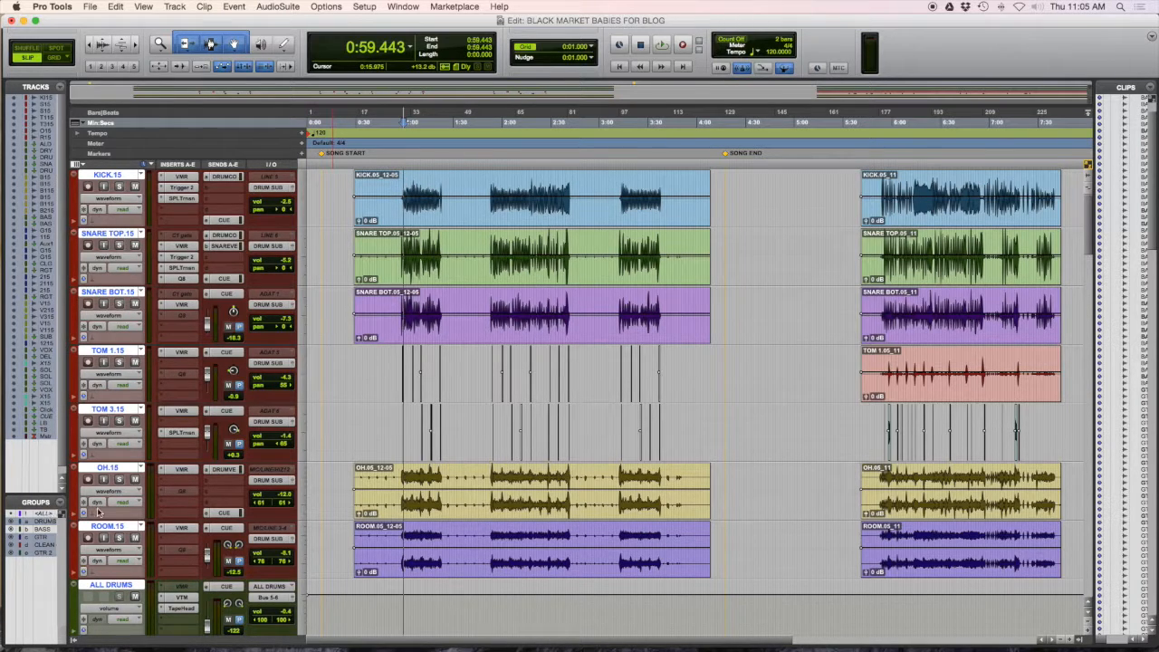
left_click(342, 200)
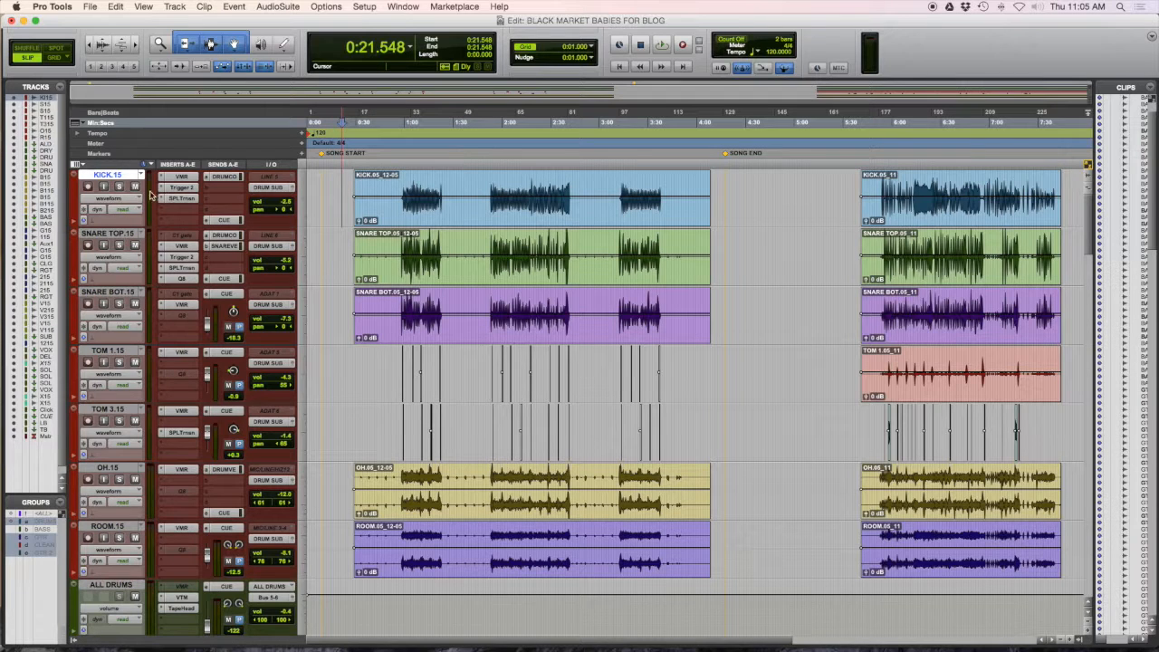
Step: Solo KICK.15 and play it from about 0:59.8 to hear it with its inserts on
left_click(121, 189)
left_click(408, 185)
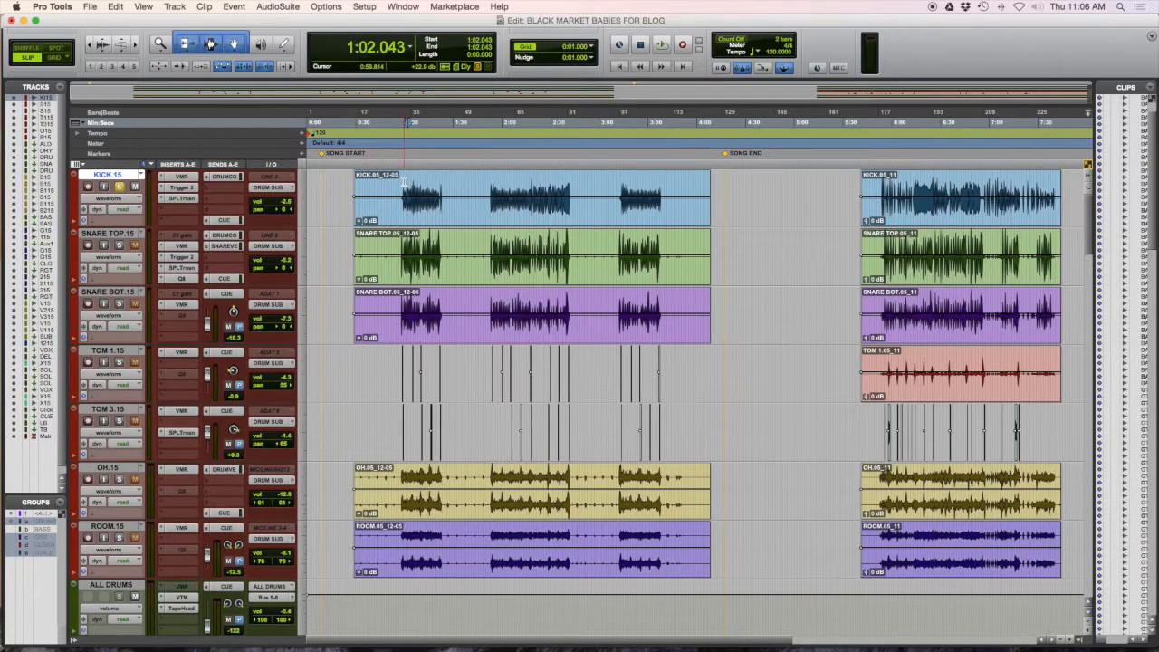
left_click(404, 185)
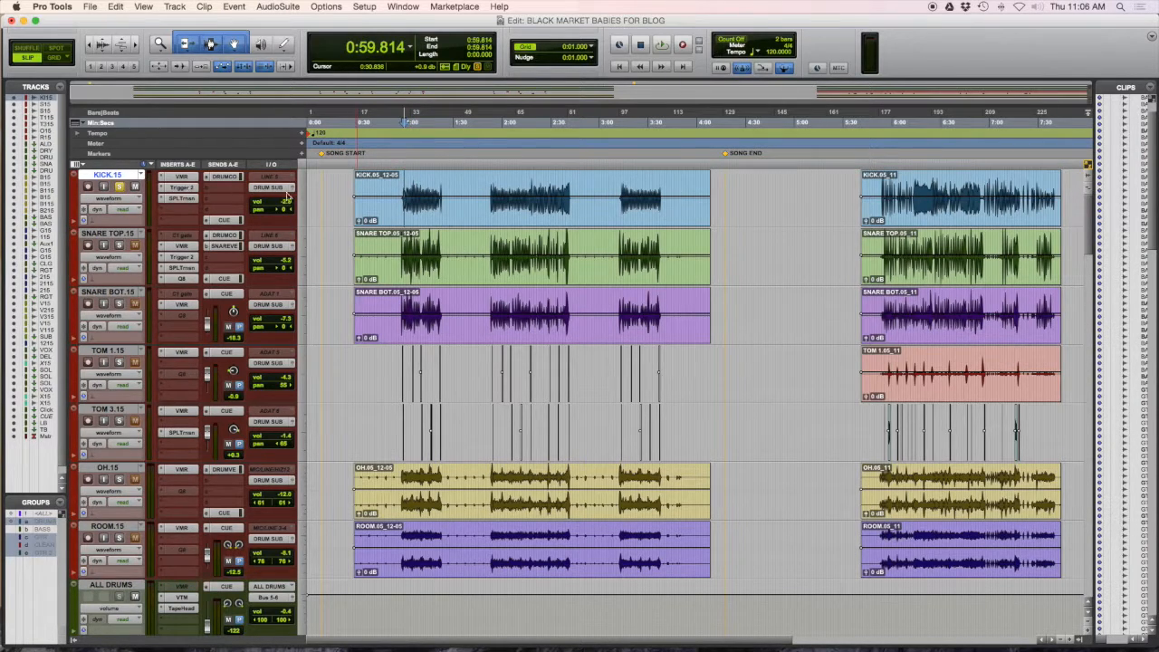
key("space")
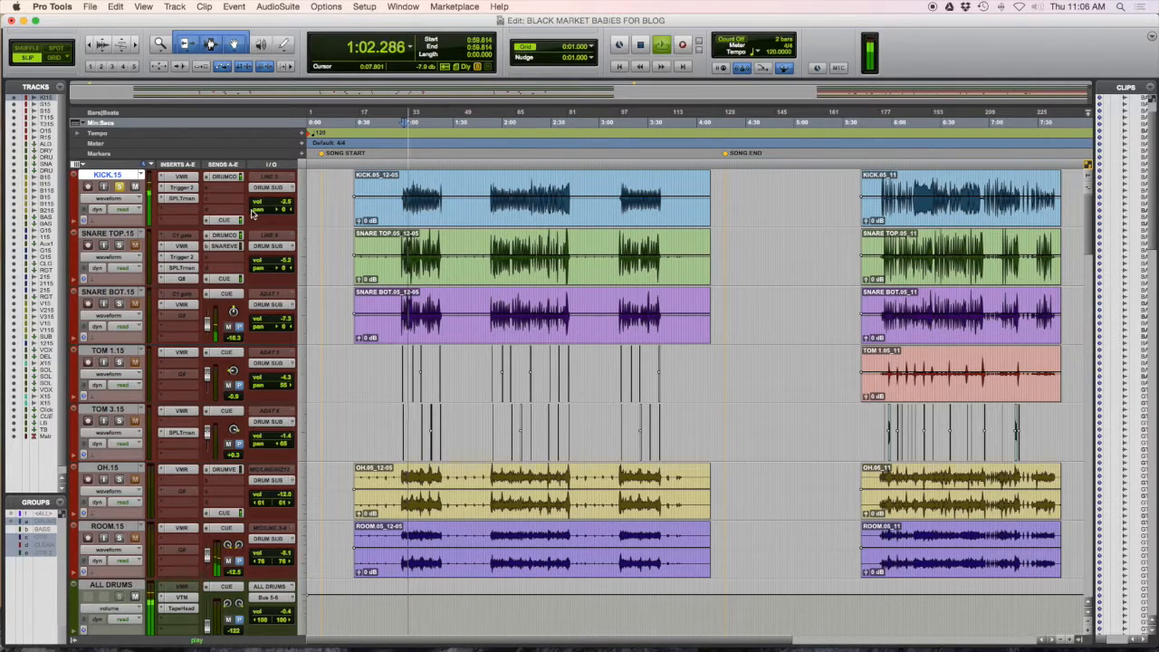
key("space")
Step: Bypass the SPLTrnsn, Trigger 2 and VMR inserts on KICK.15 and play the track without them
left_click(182, 199, "super")
left_click(182, 188, "super")
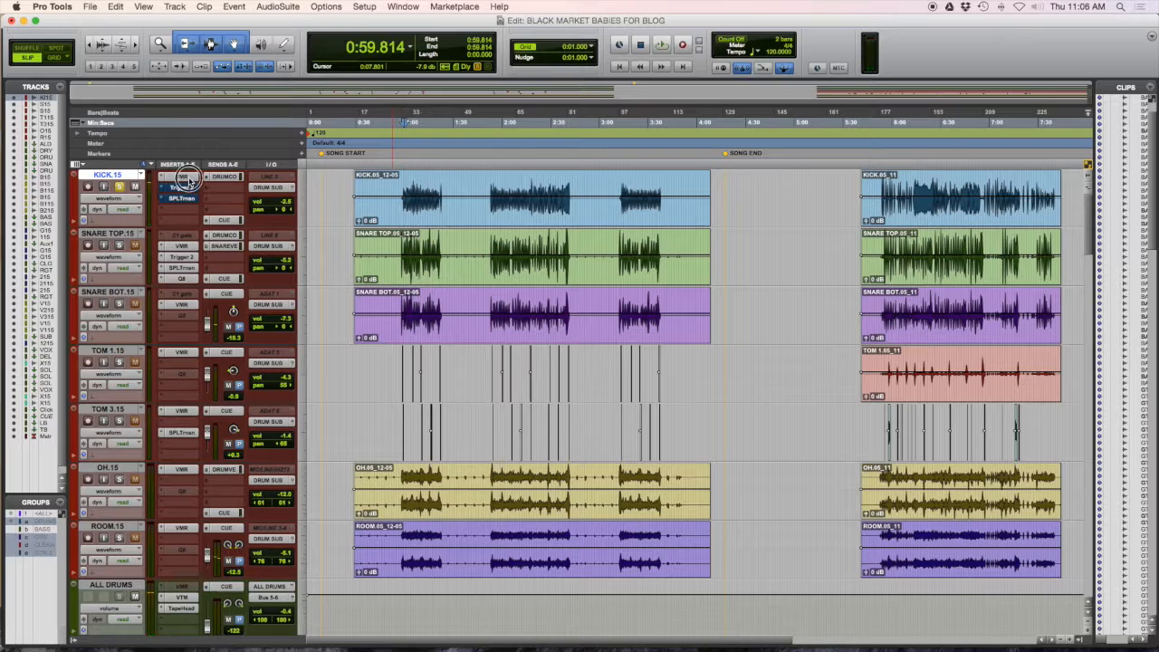
left_click(183, 178, "super")
key("space")
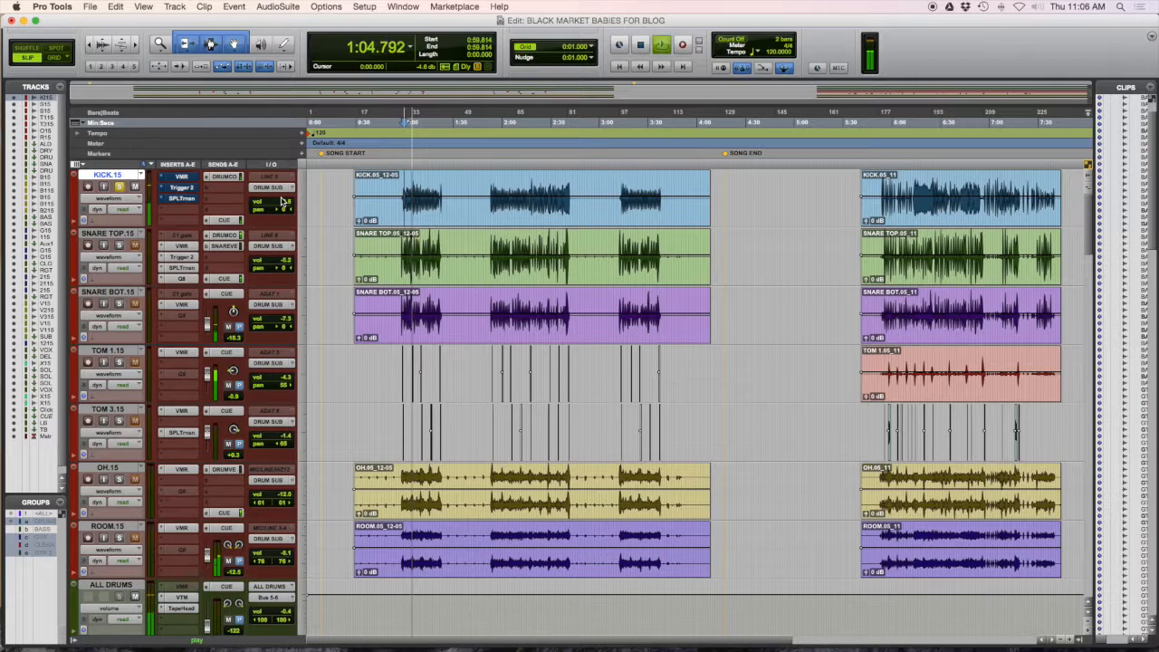
key("space")
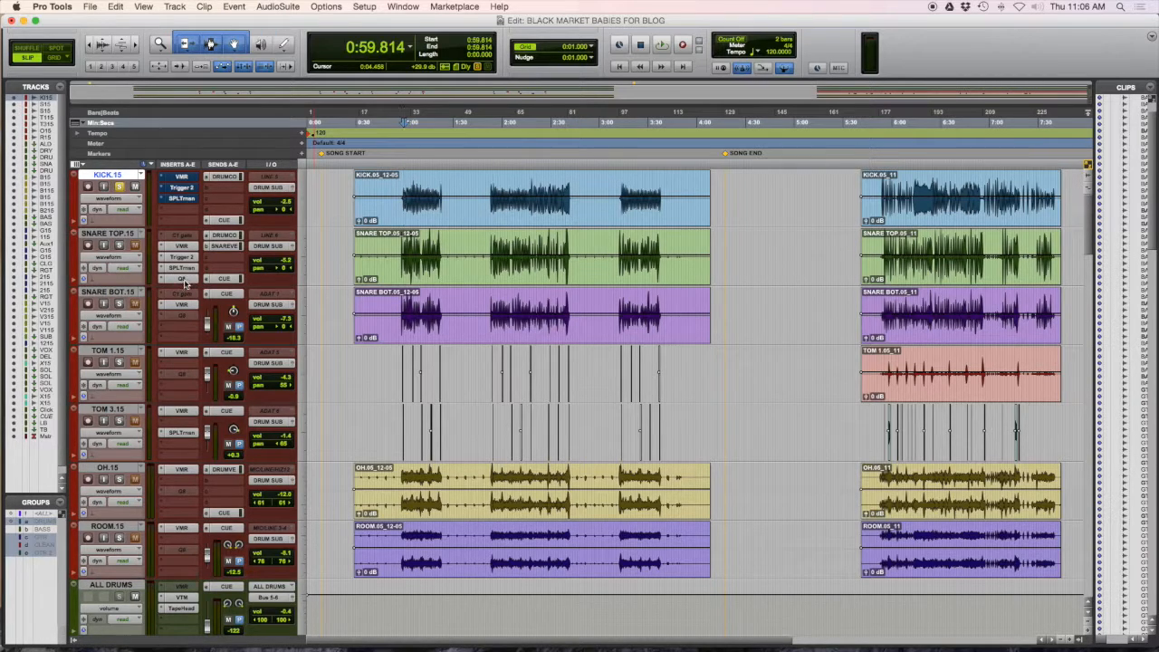
Step: On KICK.15, make the SPLTrnsn insert inactive and take Trigger 2 out of bypass, leaving VMR active
left_click(181, 200, "ctrl+super")
left_click(184, 178, "ctrl+super")
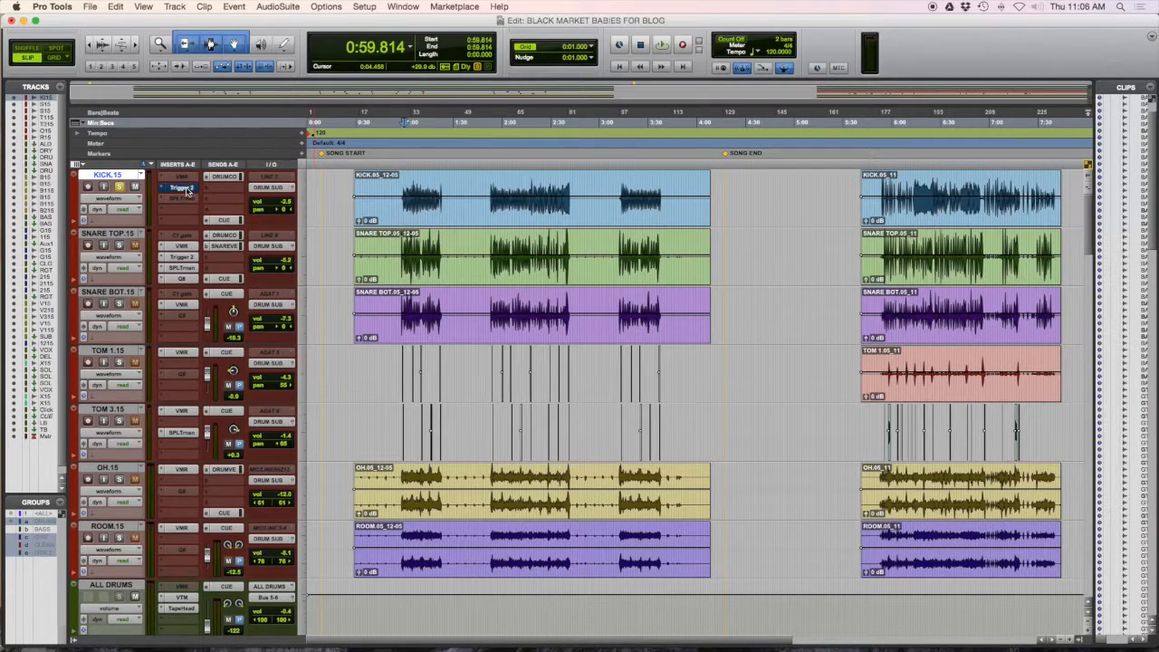
left_click(187, 189, "ctrl+super")
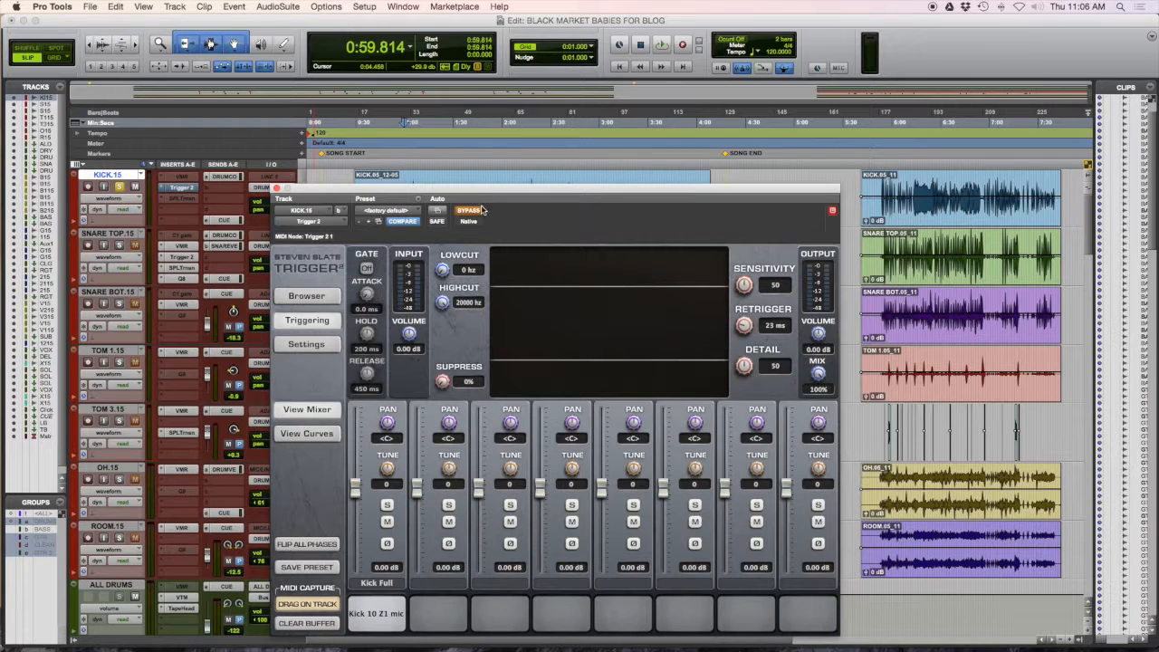
left_click_drag(333, 195, 338, 174)
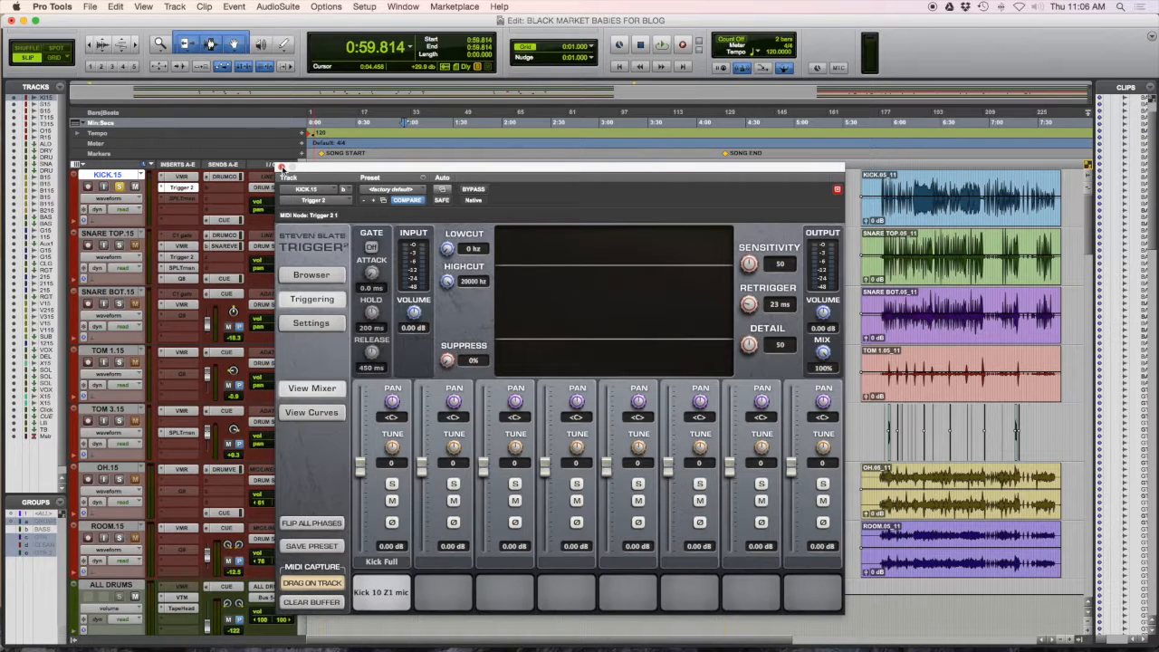
left_click(281, 168)
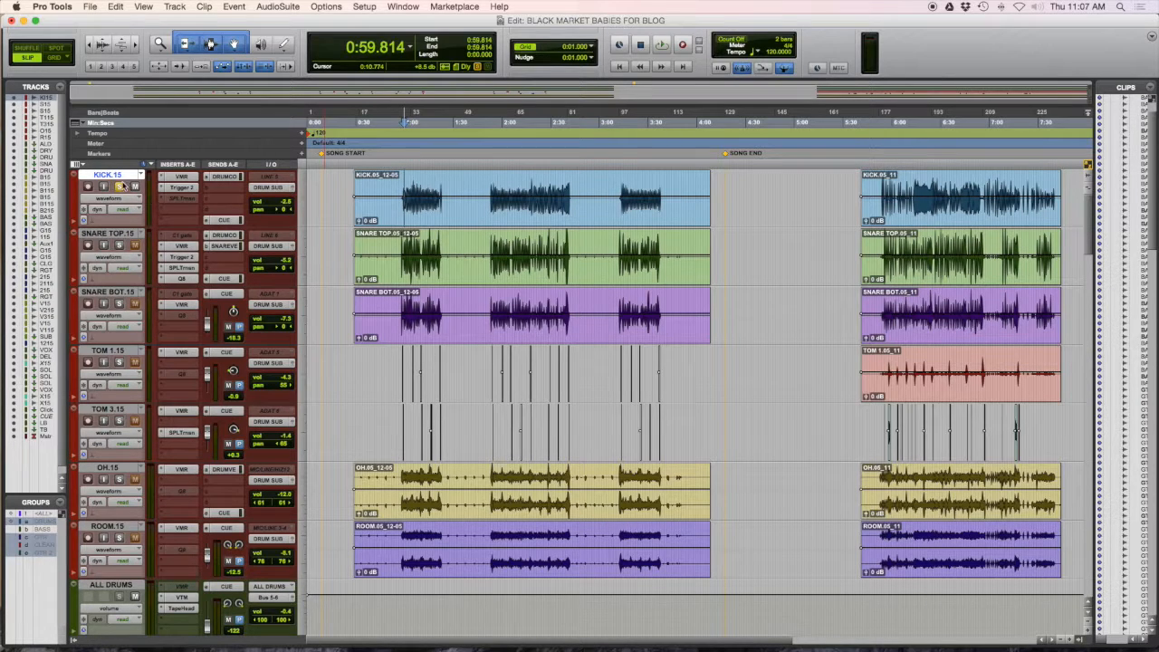
Step: Turn off the solo on KICK.15 and place its edit cursor at about 0:19.3
left_click(338, 182)
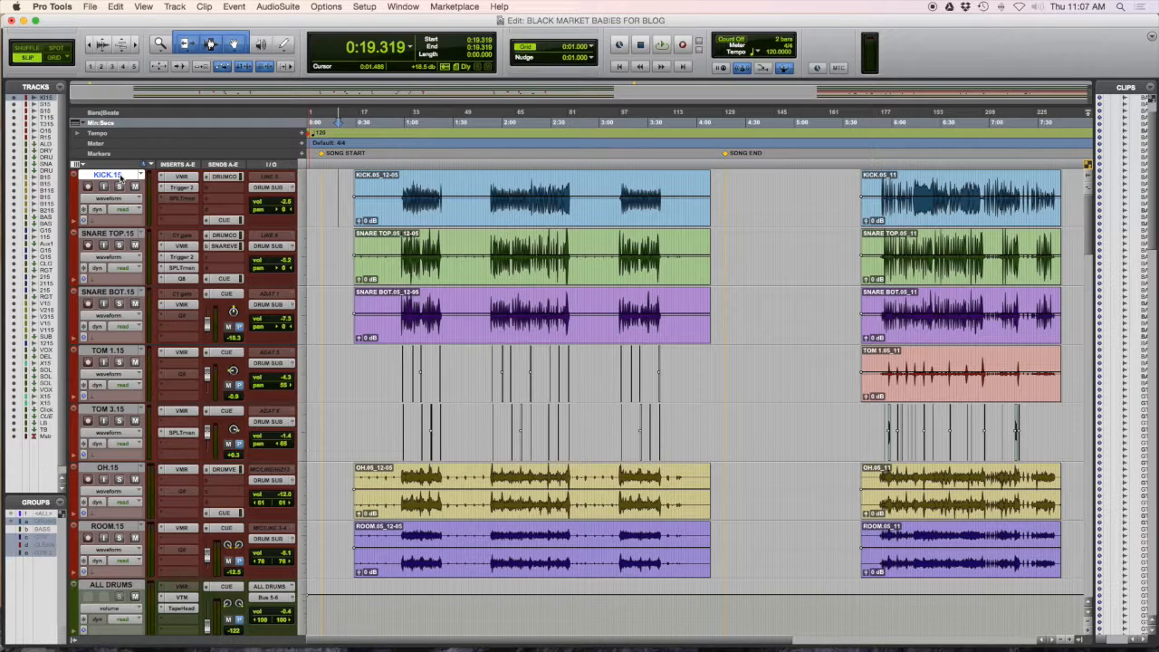
right_click(118, 177)
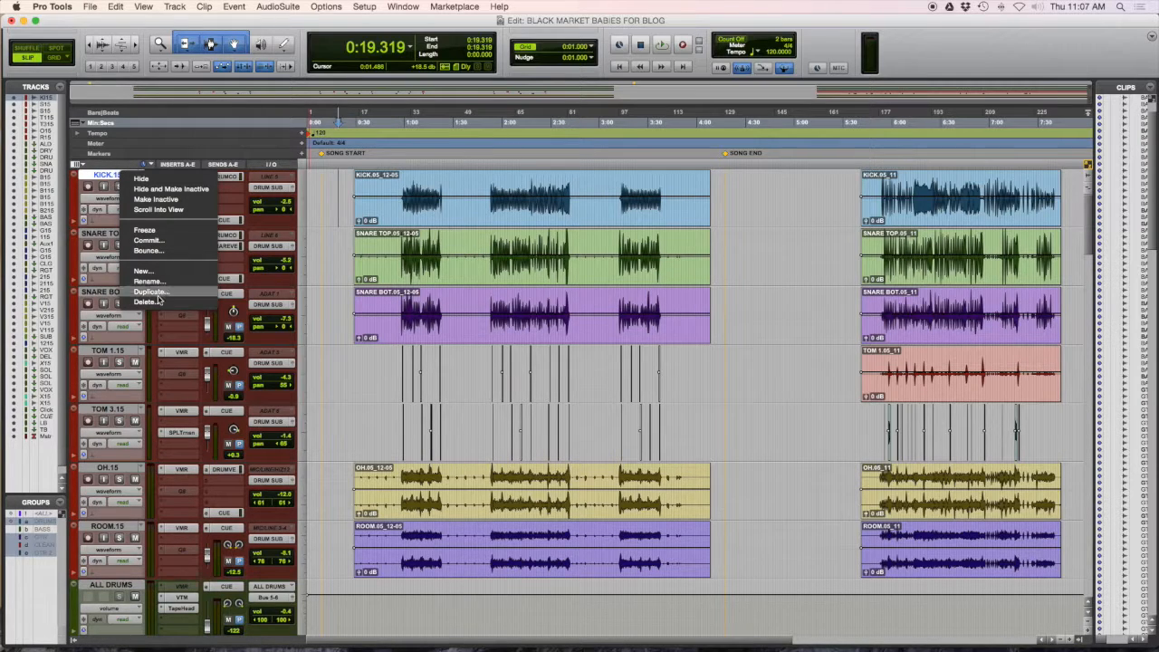
left_click(164, 251)
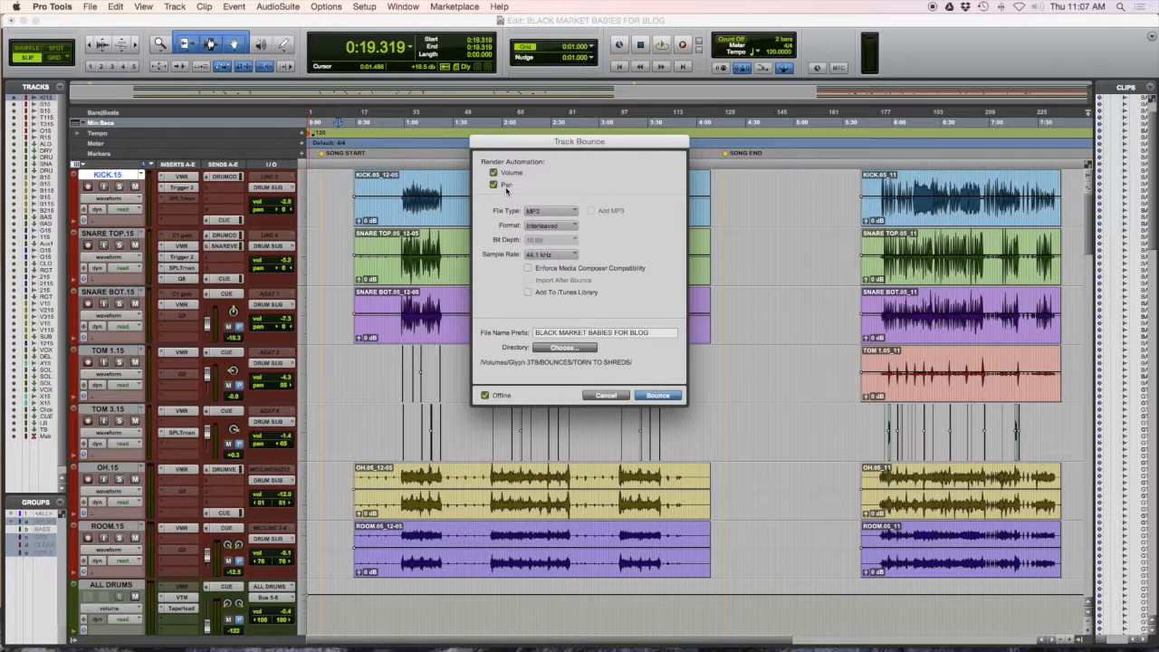
left_click(557, 212)
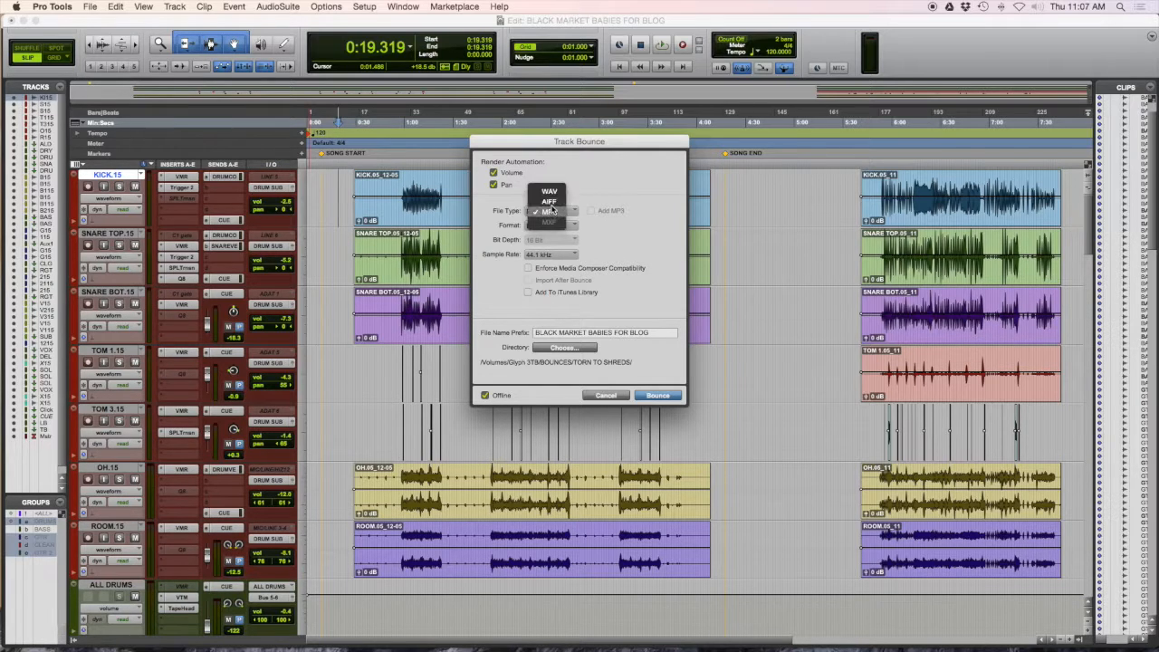
left_click(554, 192)
left_click(552, 225)
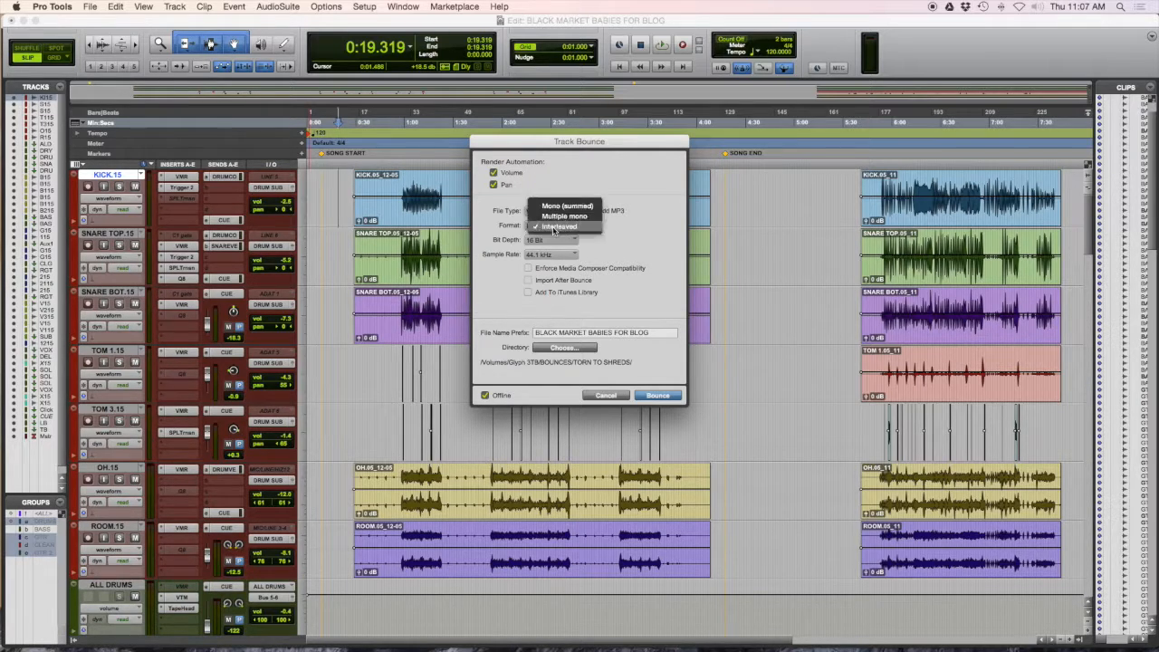
left_click(643, 236)
left_click(555, 227)
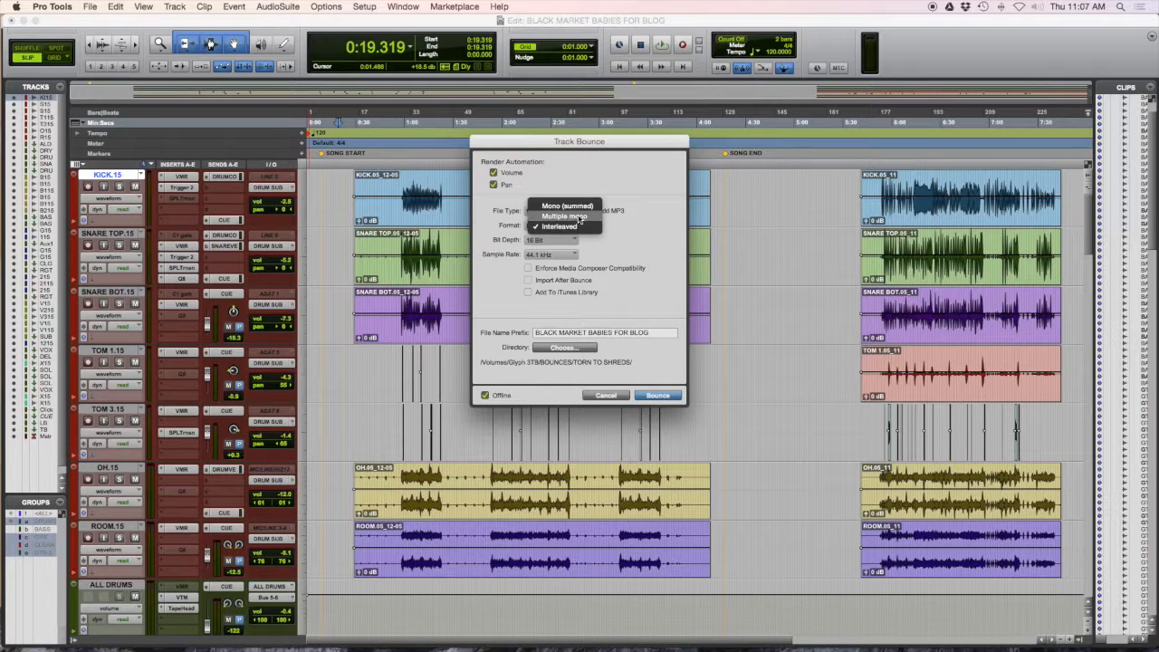
left_click(580, 218)
left_click(545, 243)
left_click(548, 254)
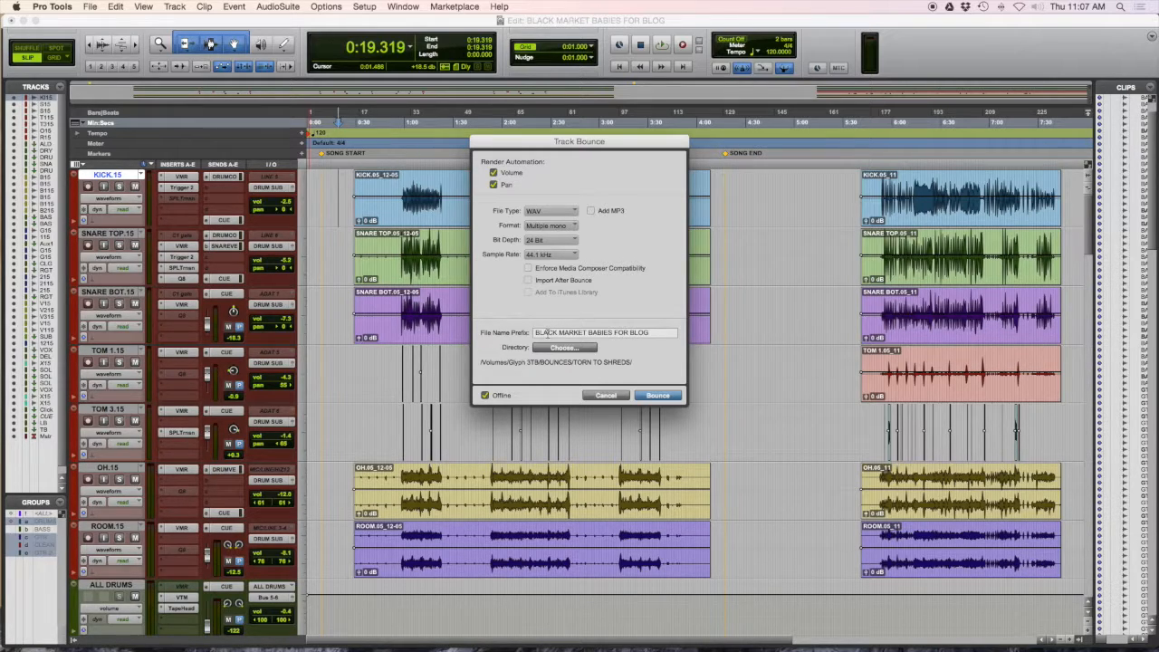
left_click(605, 397)
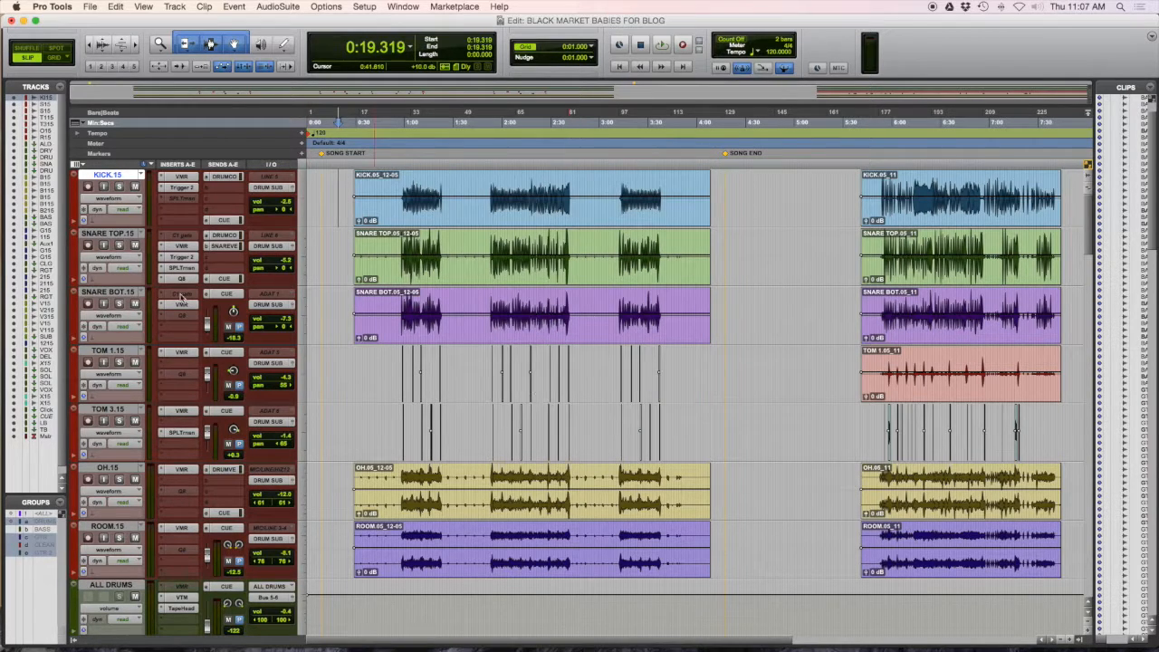
Step: Add SNARE TOP.15 to the KICK.15 track selection and make its Q8 and SPLTrnsn inserts inactive
left_click(103, 233, "shift")
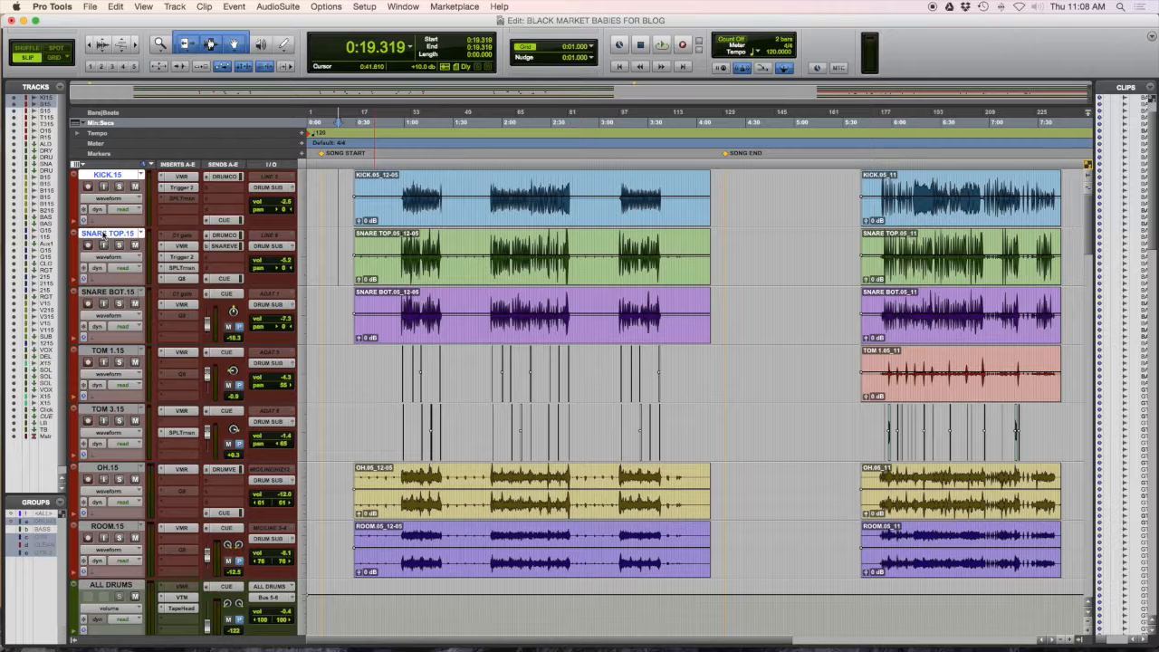
left_click(179, 280, "ctrl+super")
left_click(180, 268, "ctrl+super")
Step: Set up a Track Bounce of the two selected tracks as WAV, multiple mono, 24 Bit, with Import After Bounce enabled
right_click(111, 236)
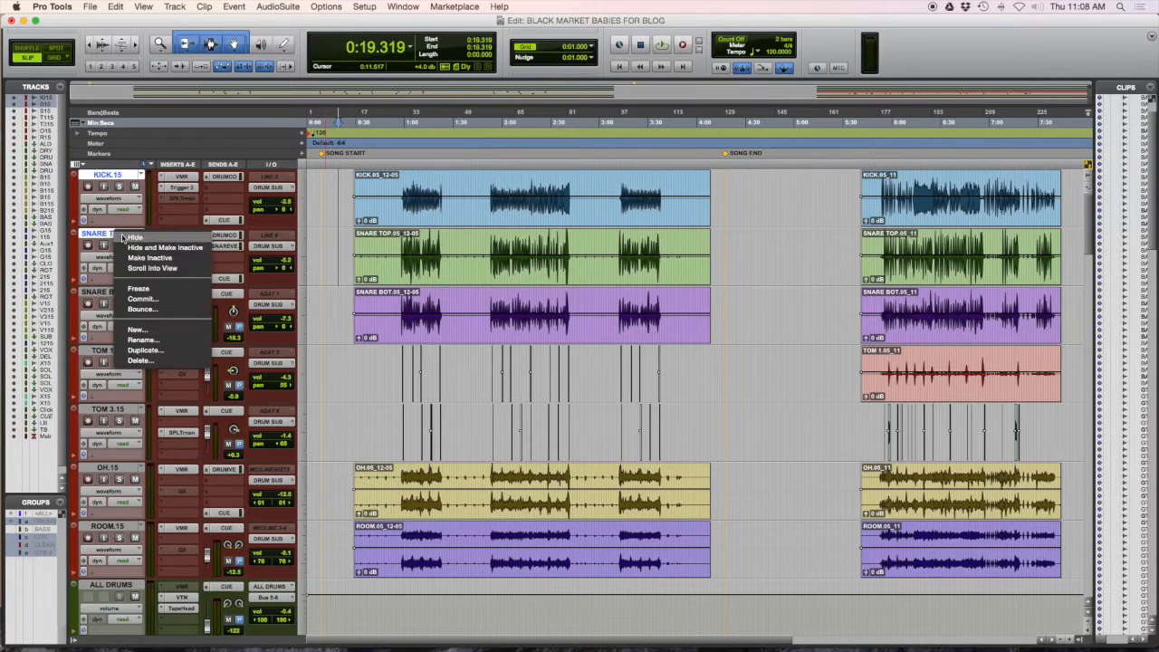
left_click(144, 308)
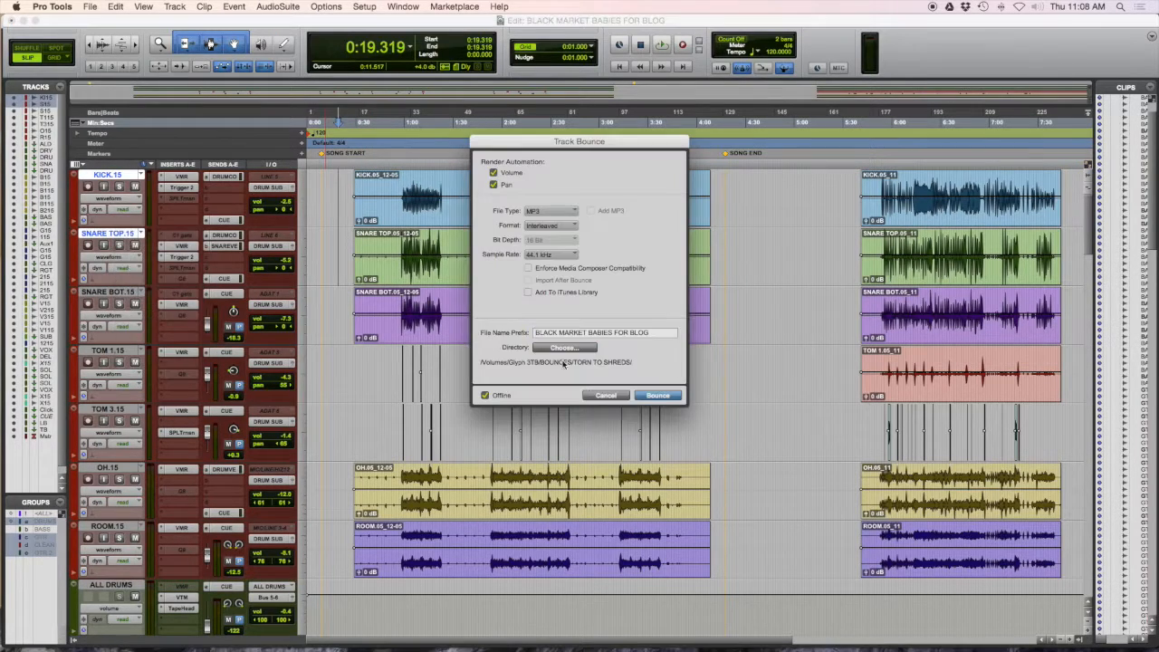
left_click(544, 212)
left_click(547, 201)
left_click(551, 212)
left_click(554, 203)
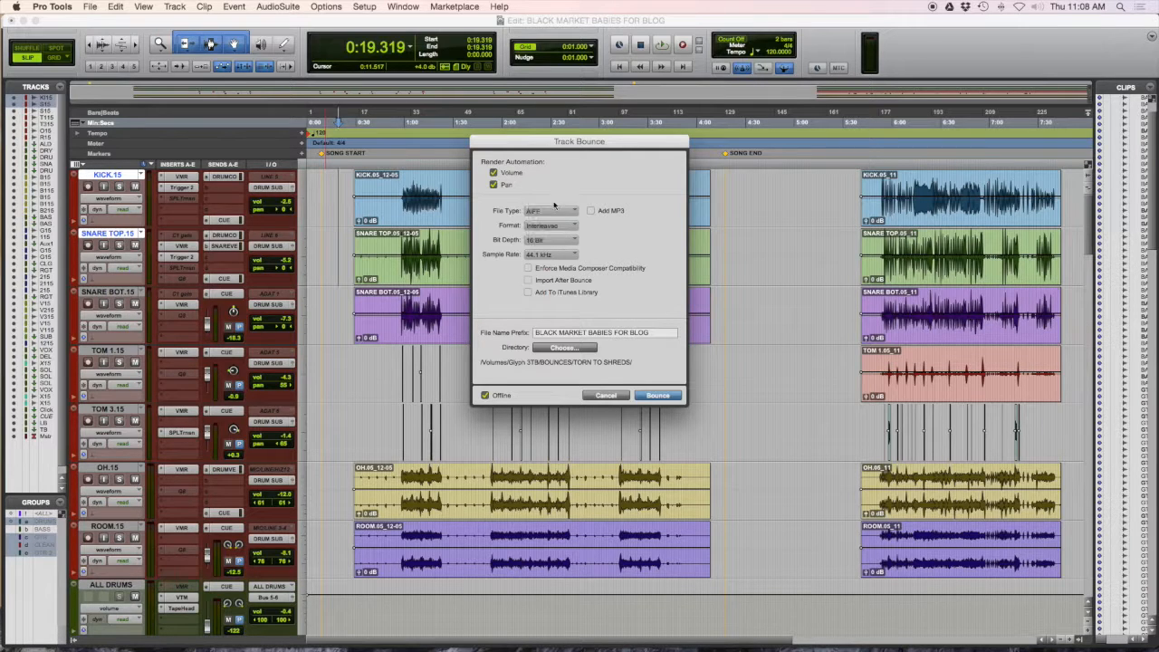
left_click(550, 226)
left_click(553, 219)
left_click(551, 240)
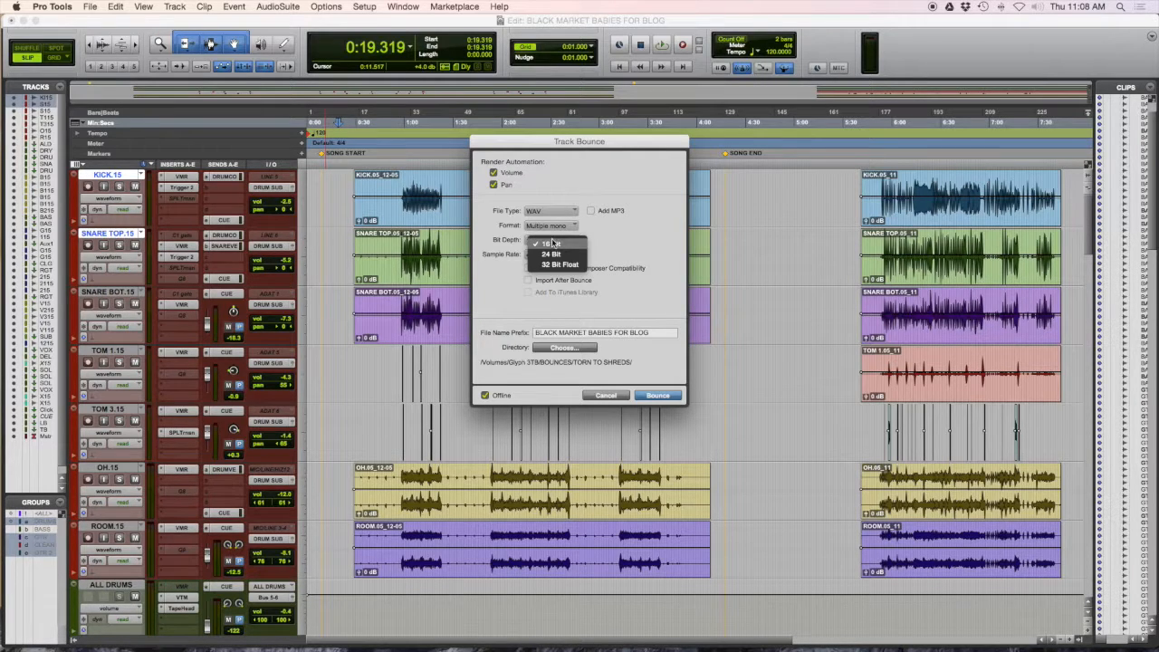
left_click(551, 253)
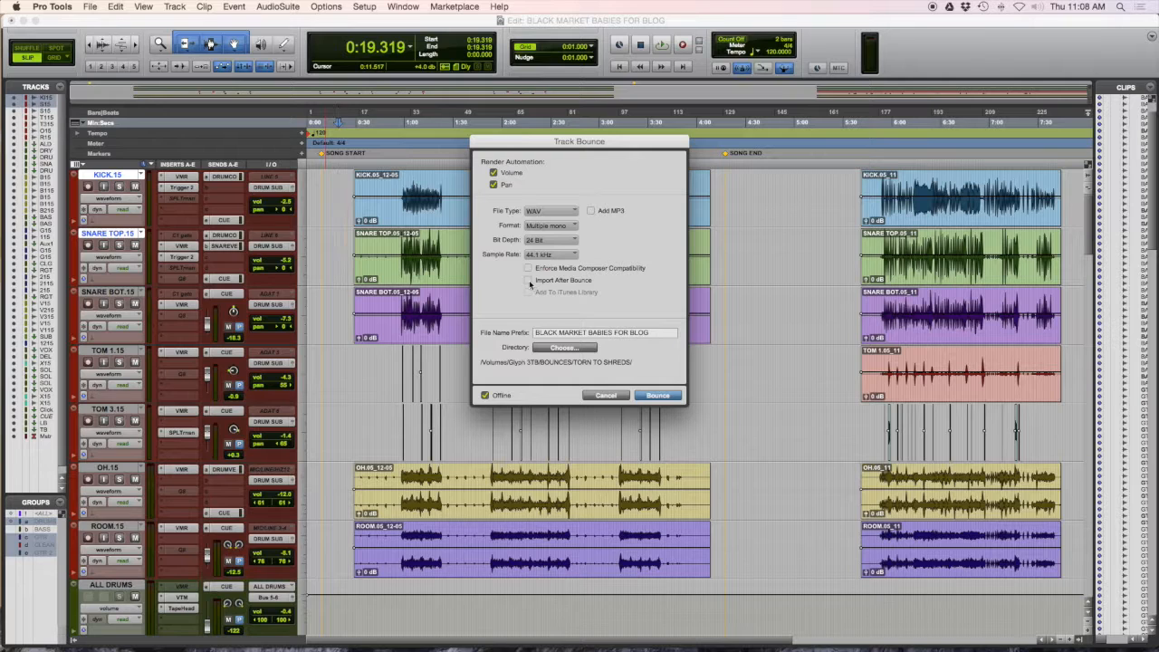
left_click(529, 281)
Step: Create a folder named FILE BOUNCES on the Desktop and choose it as the bounce directory
left_click(558, 350)
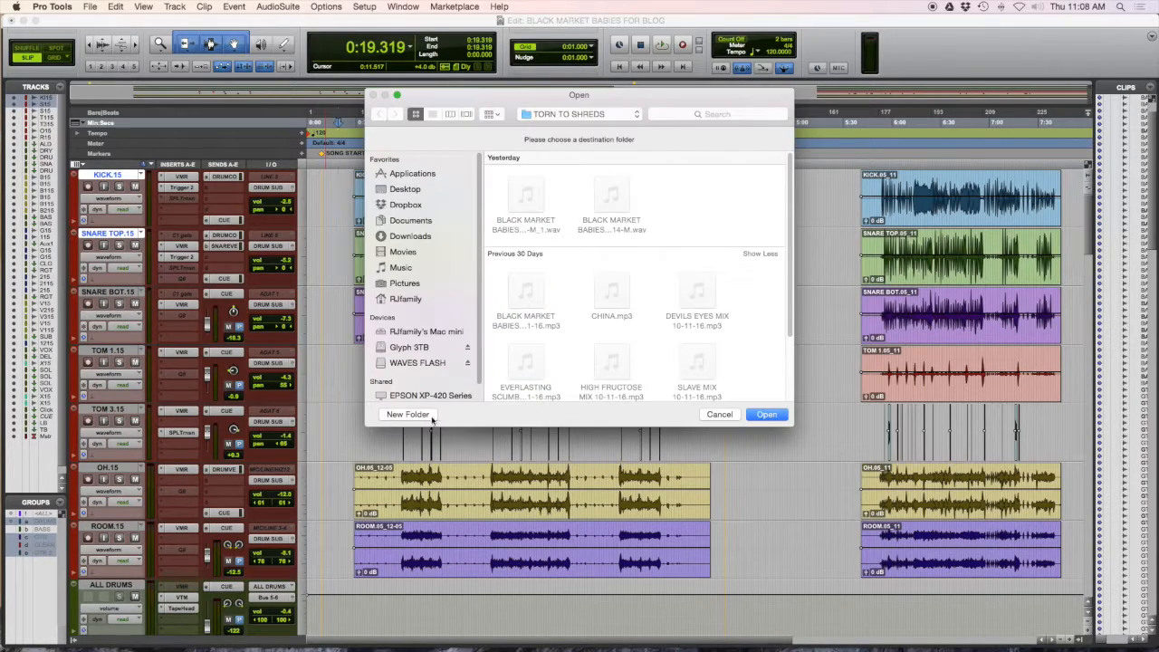
key("super+shift+d")
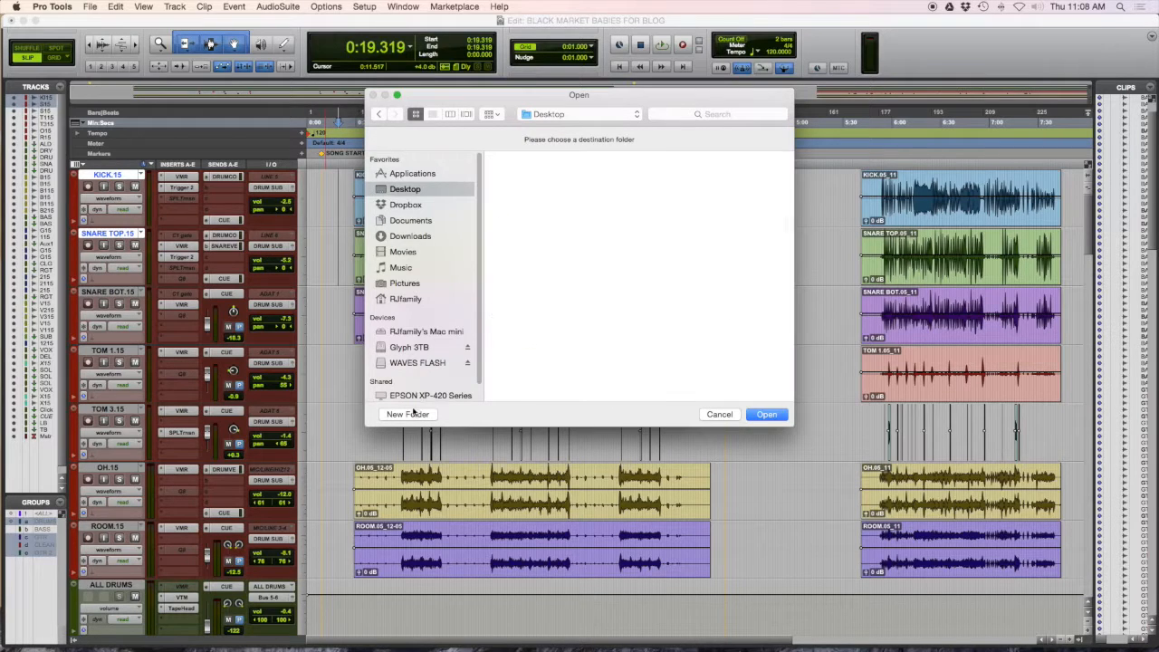
left_click(408, 414)
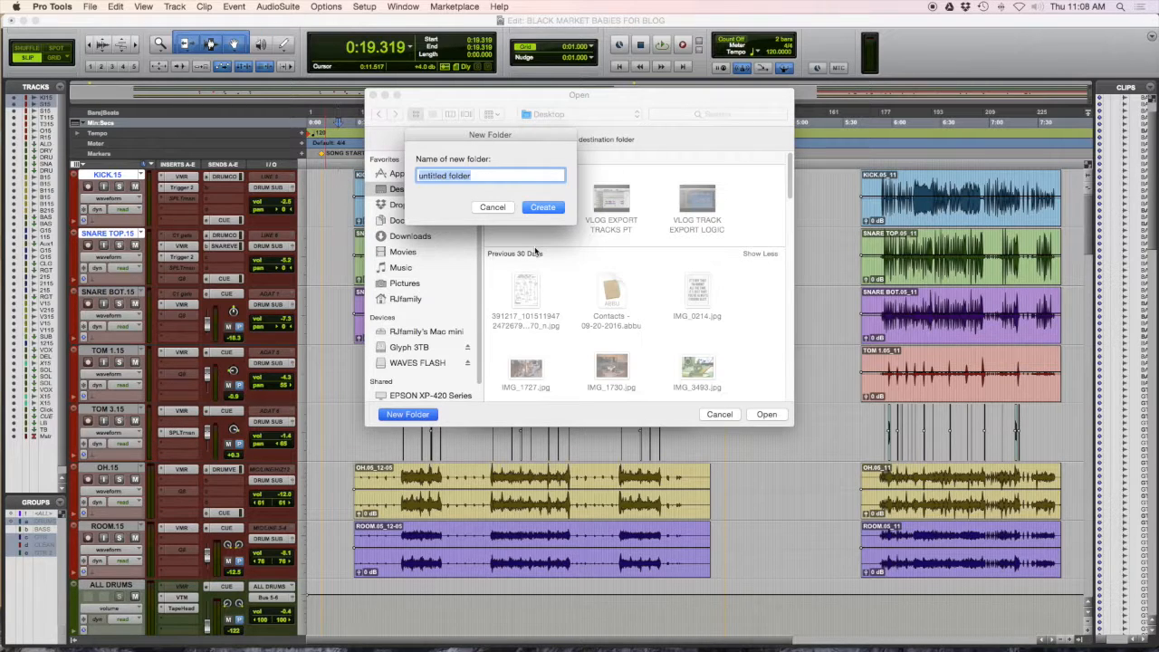
type("ex")
key("BackSpace")
key("BackSpace")
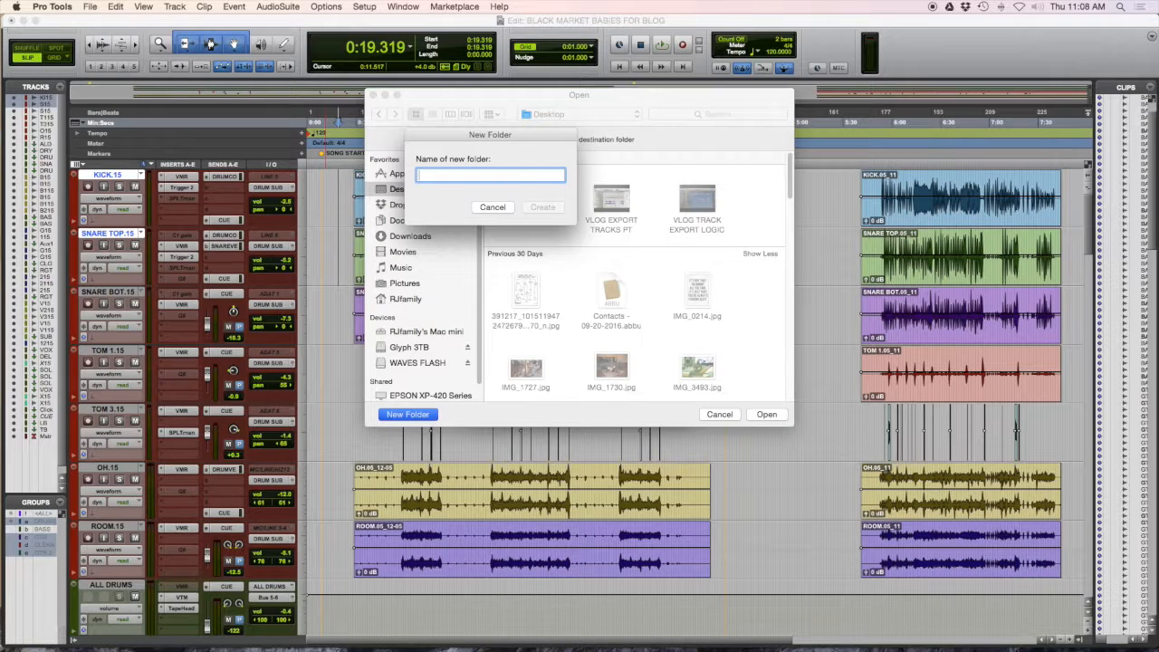
type("FILE BOUNCES")
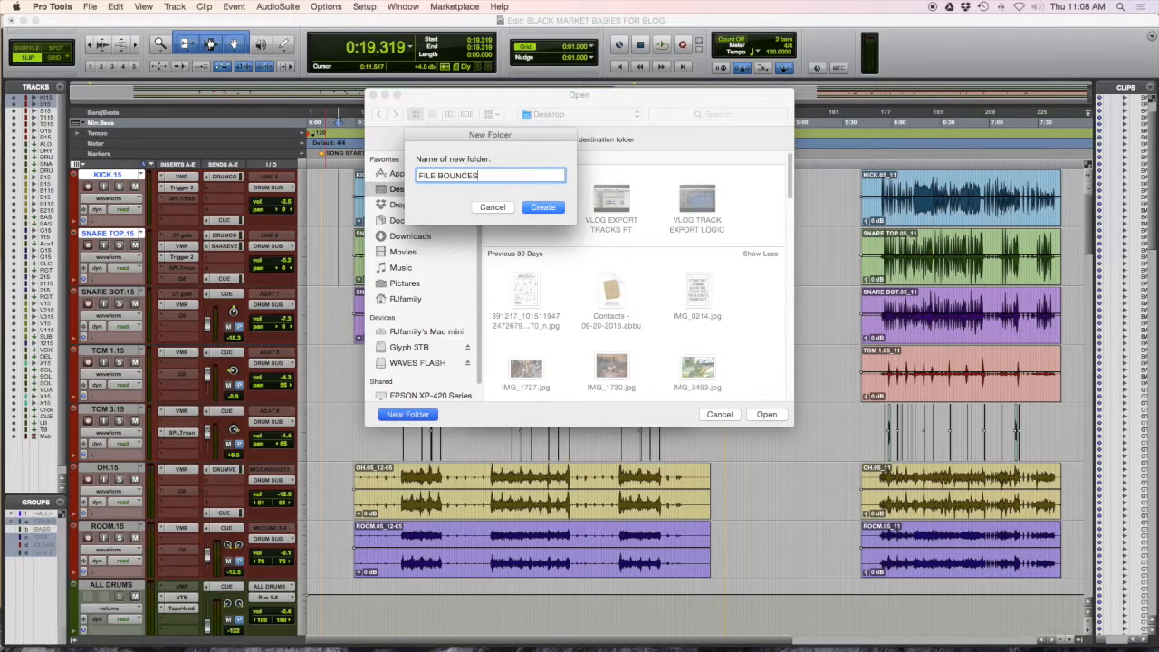
key("Return")
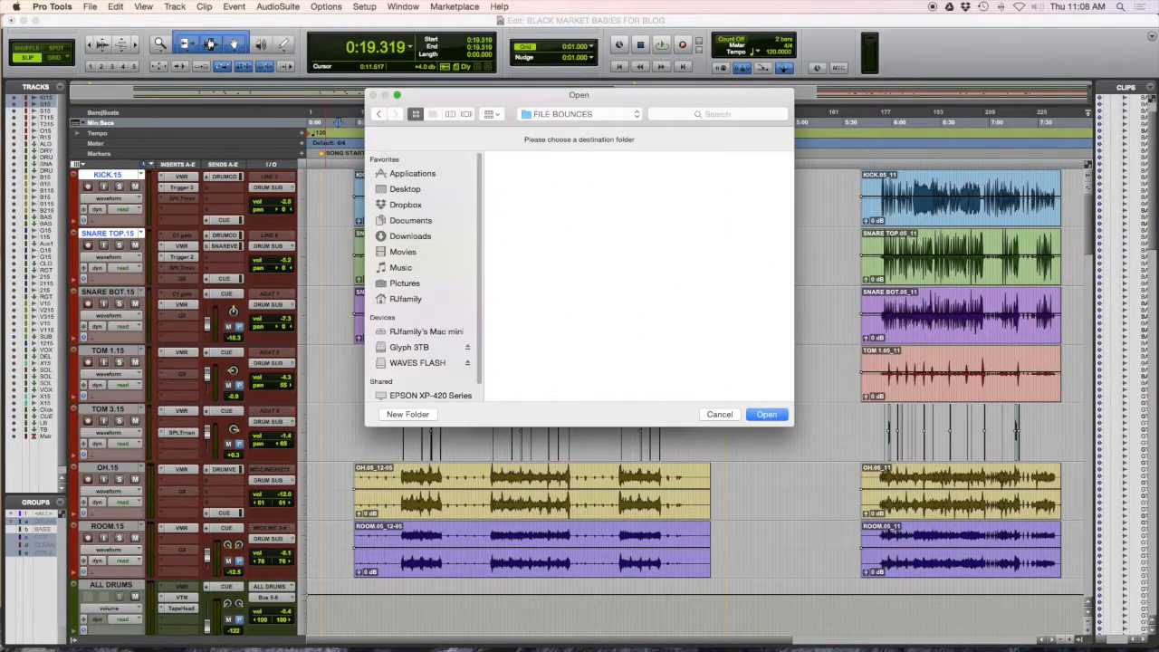
left_click(766, 414)
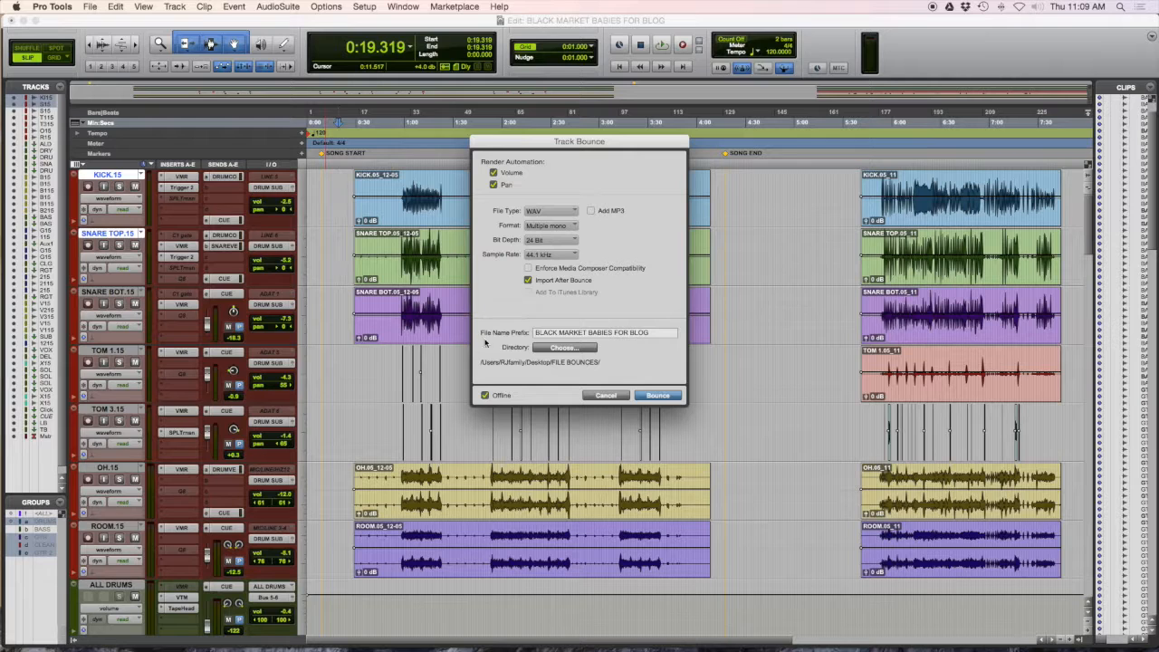
Step: Bounce the kick and snare top tracks offline and import the files onto new tracks at Session Start
left_click(652, 396)
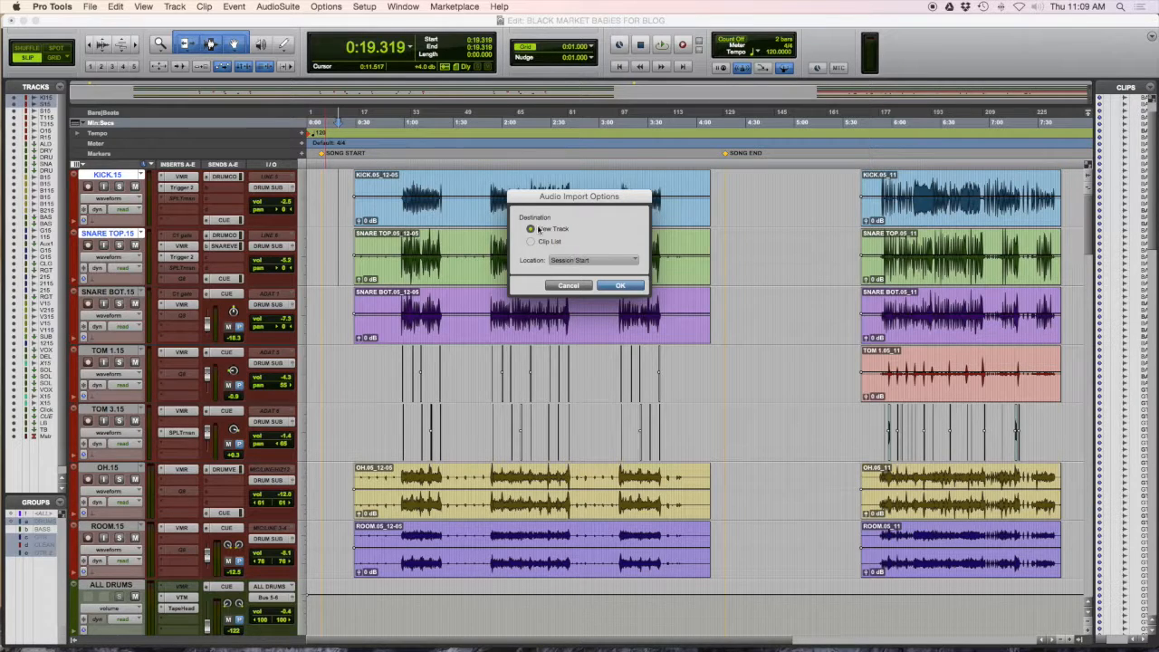
left_click(628, 288)
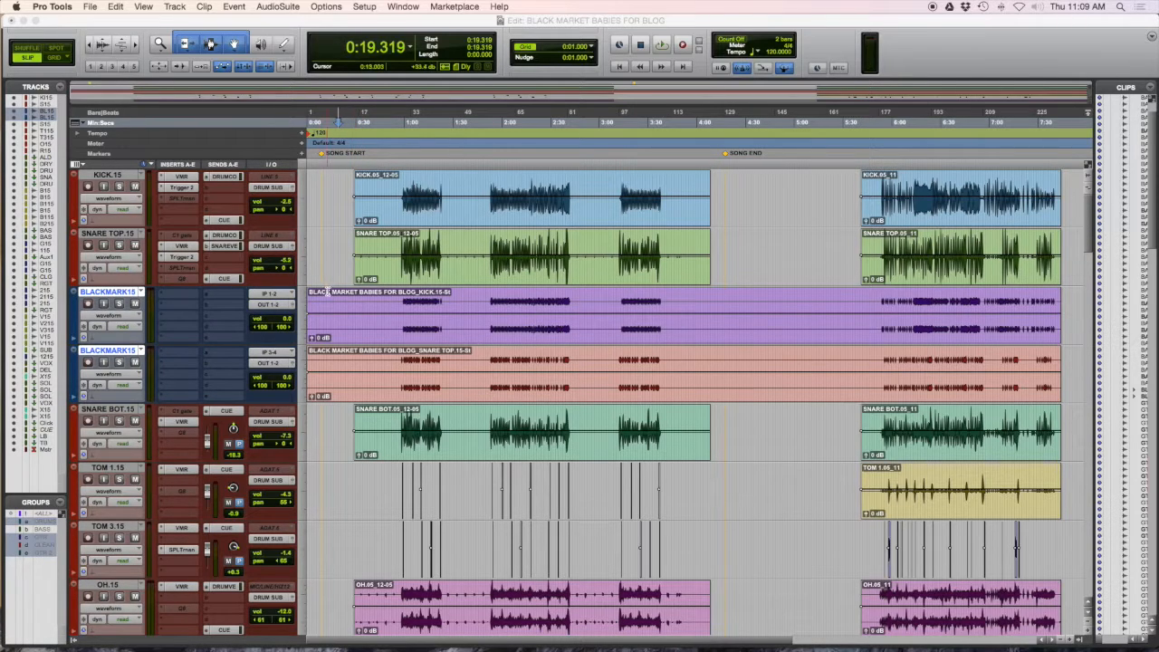
Step: Solo the imported kick bounce track and audition it from about 1:00
left_click(403, 303)
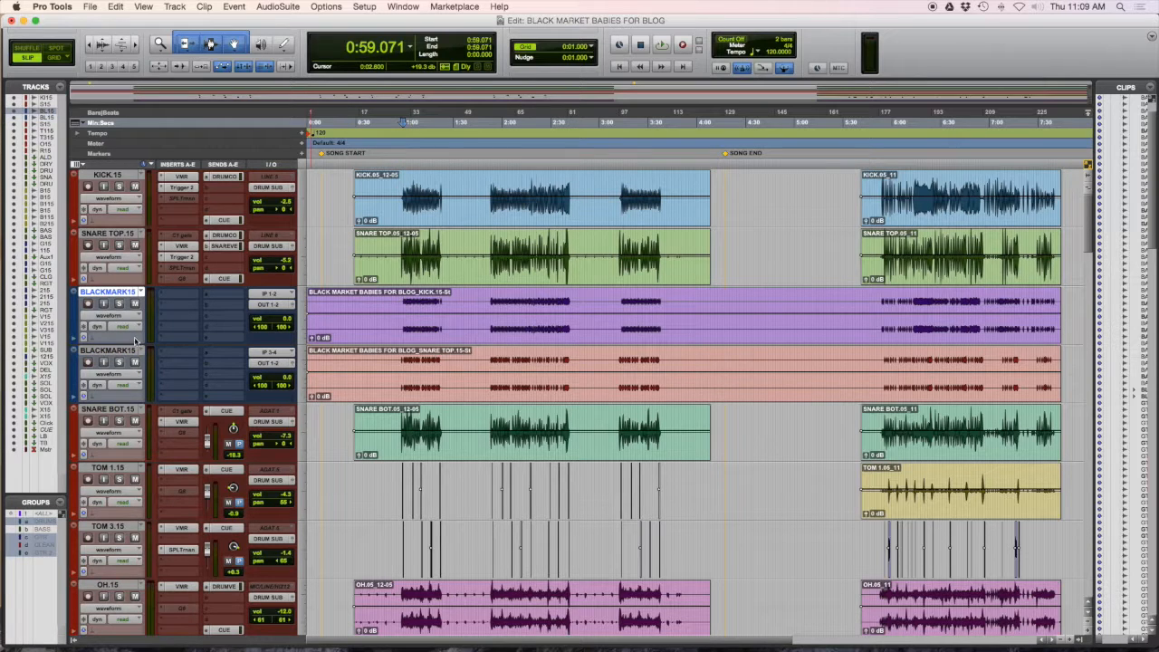
left_click(118, 303)
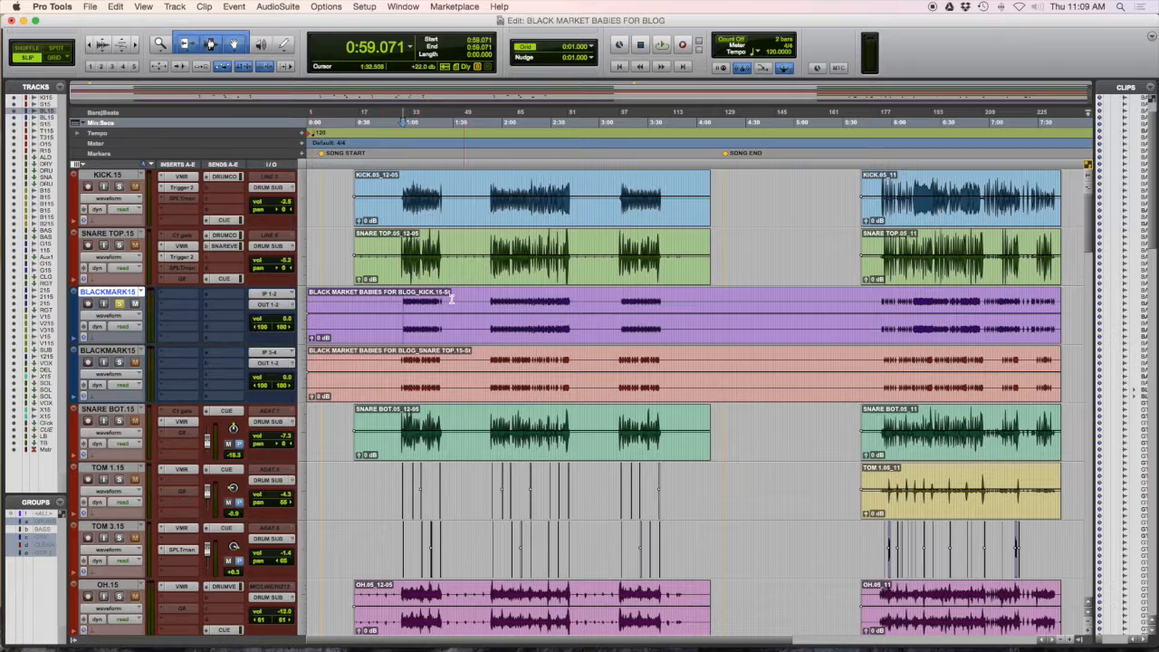
left_click(406, 303)
key("space")
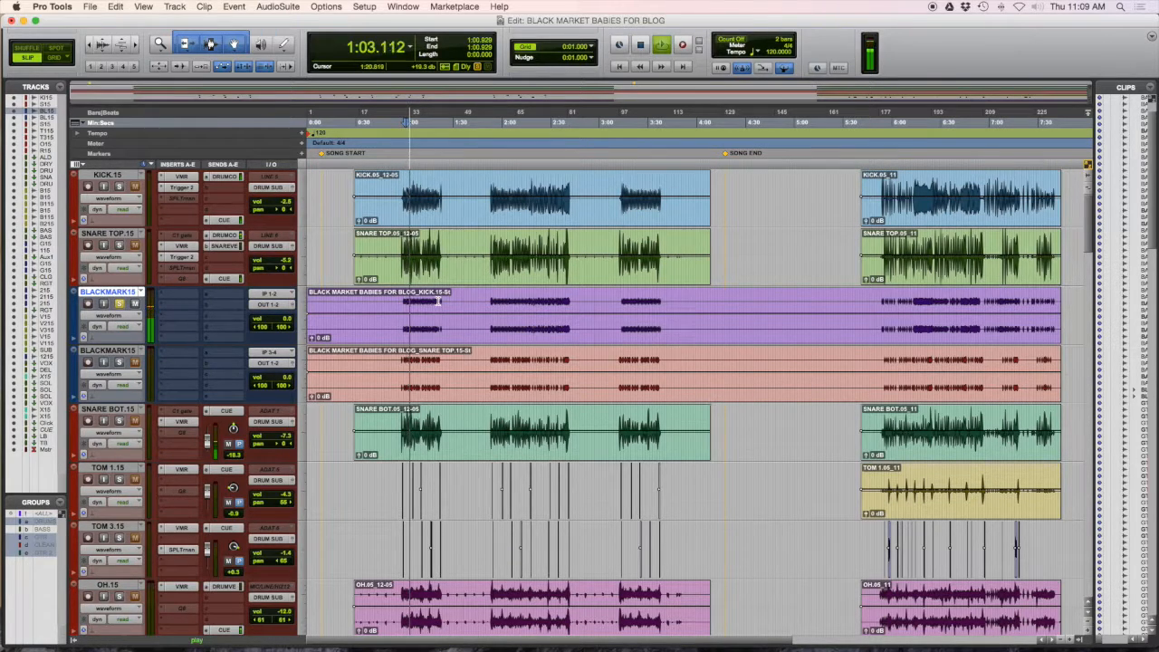
key("space")
Step: Solo the imported snare top bounce track, audition it from about 1:03, and clear its solo
left_click(119, 363)
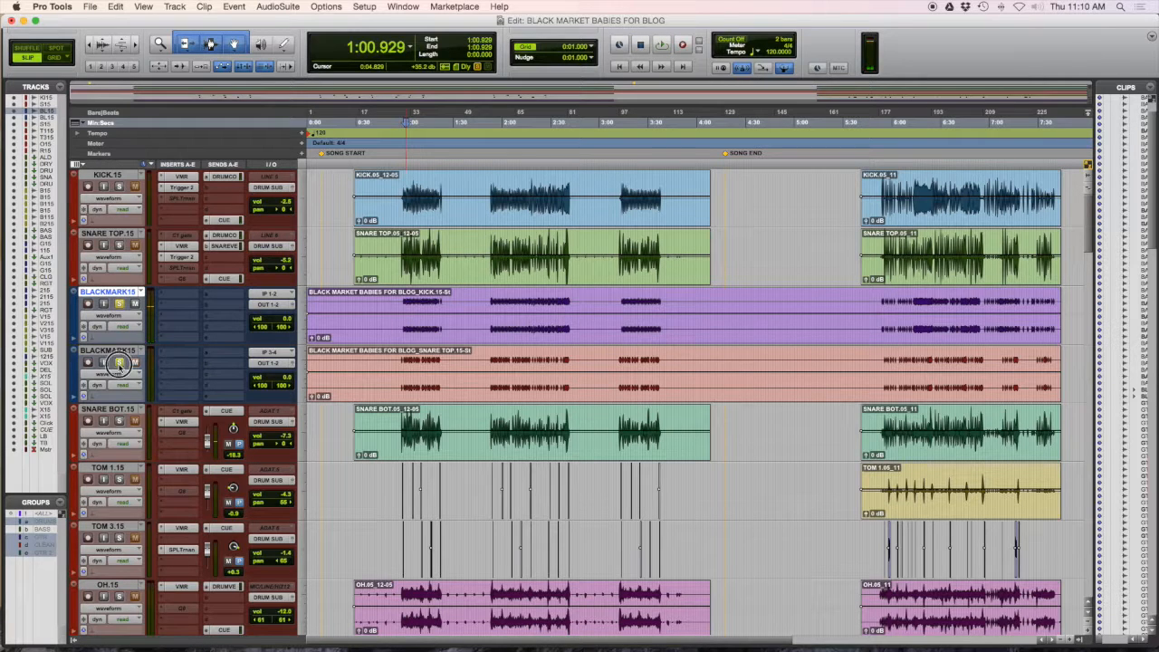
left_click(409, 359)
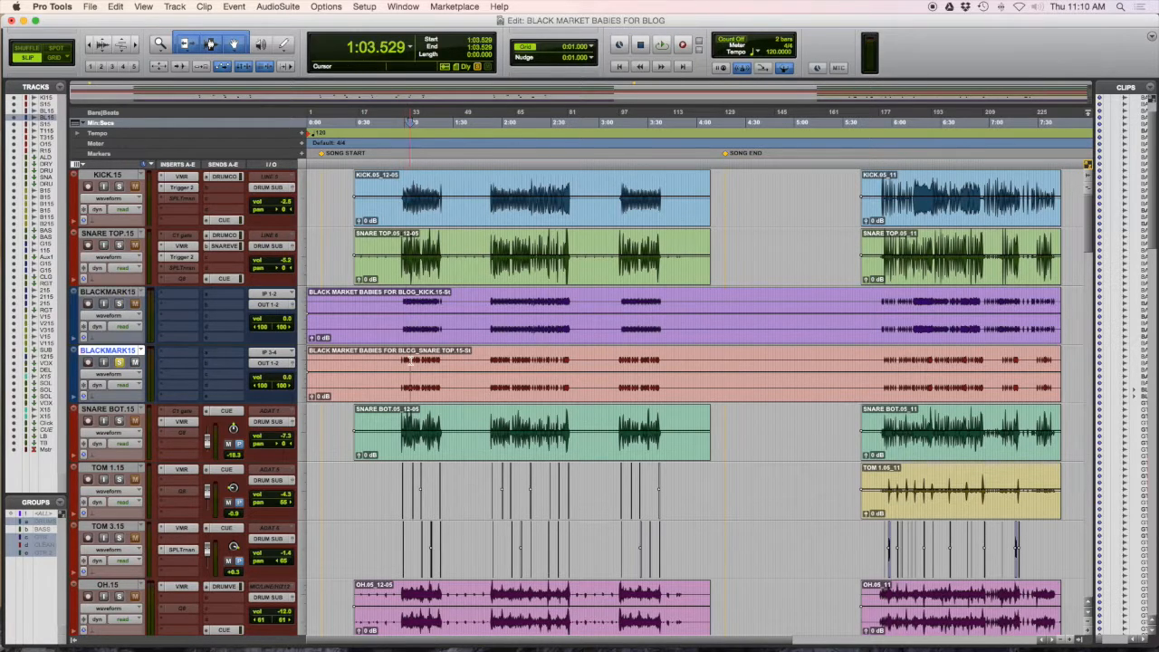
key("space")
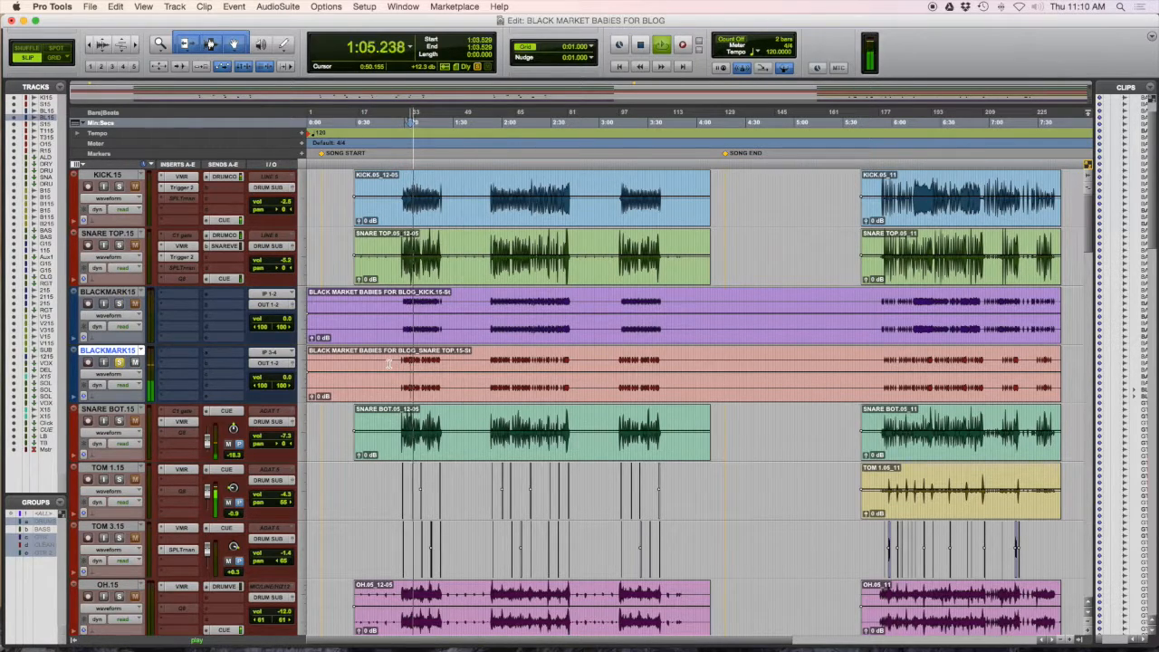
key("space")
left_click(118, 363)
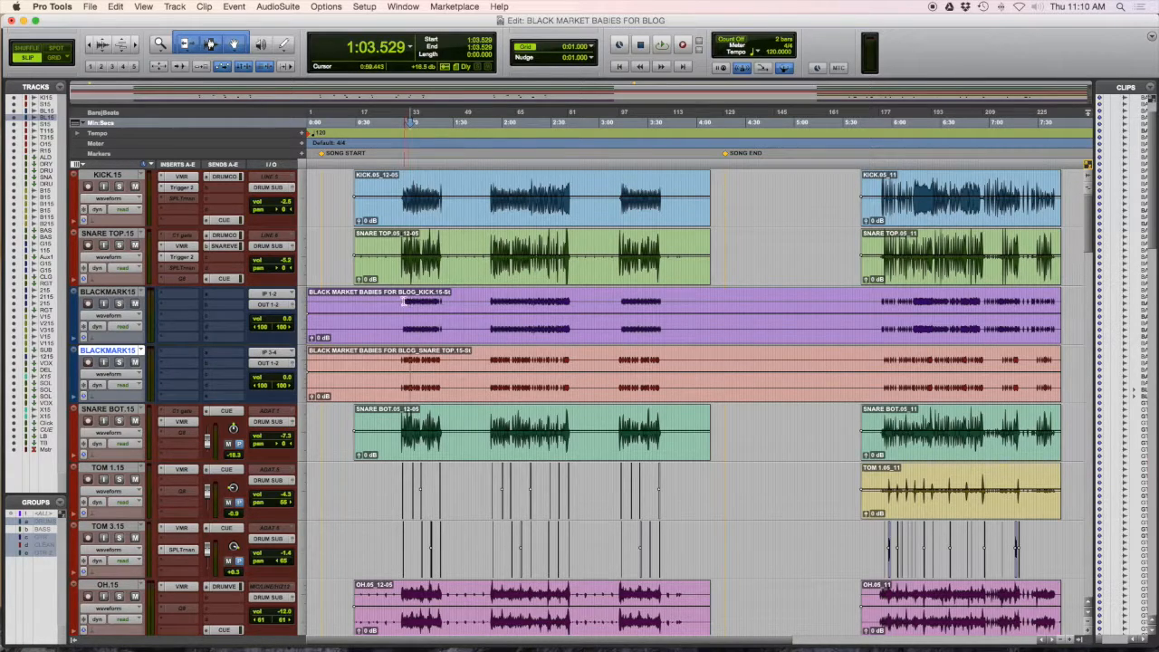
Step: Solo the VOX VERSE.15 track, audition it from about 0:41, and clear its solo
scroll(399, 313, "down", 3)
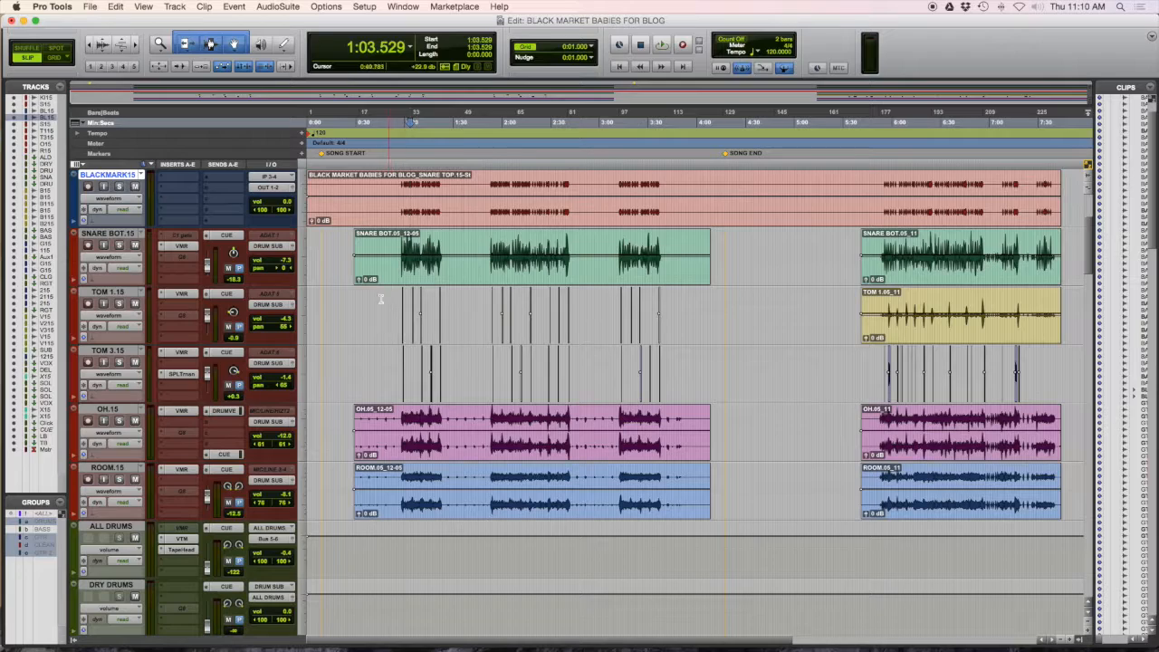
scroll(371, 303, "down", 10)
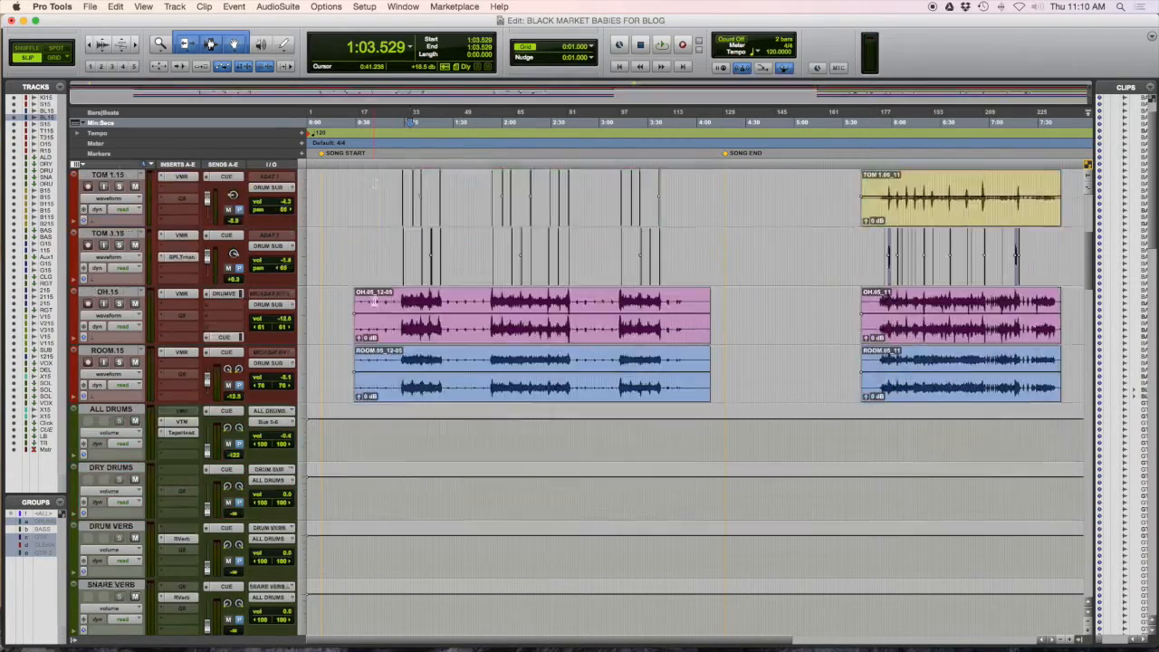
scroll(373, 301, "down", 15)
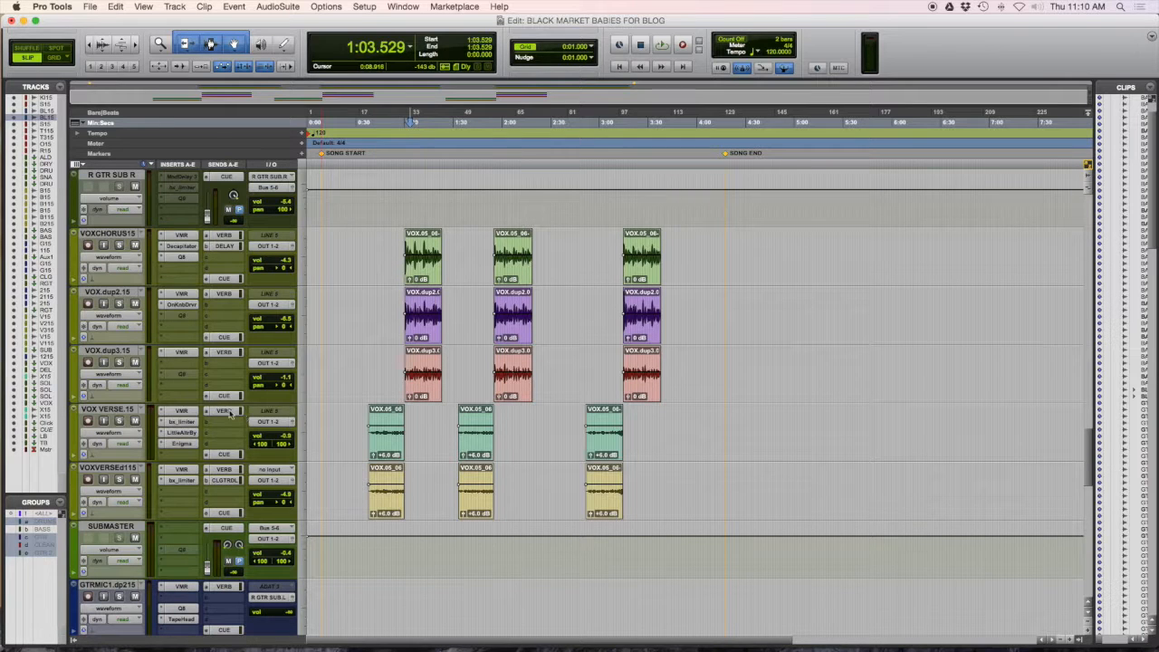
left_click(375, 367)
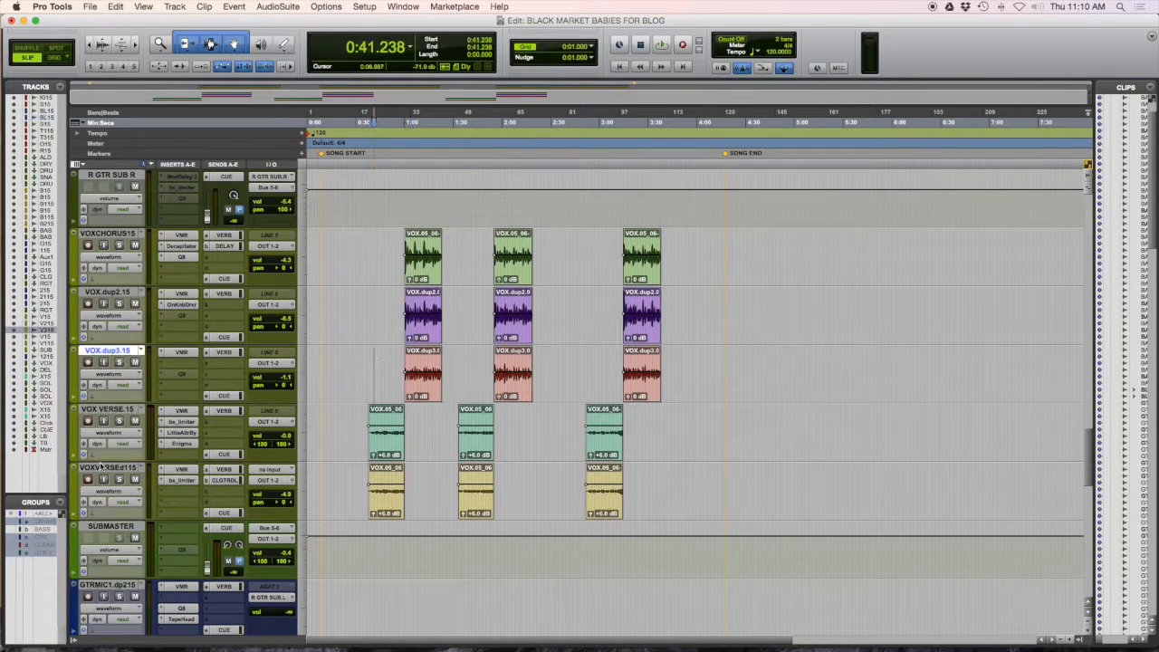
left_click(118, 421)
key("space")
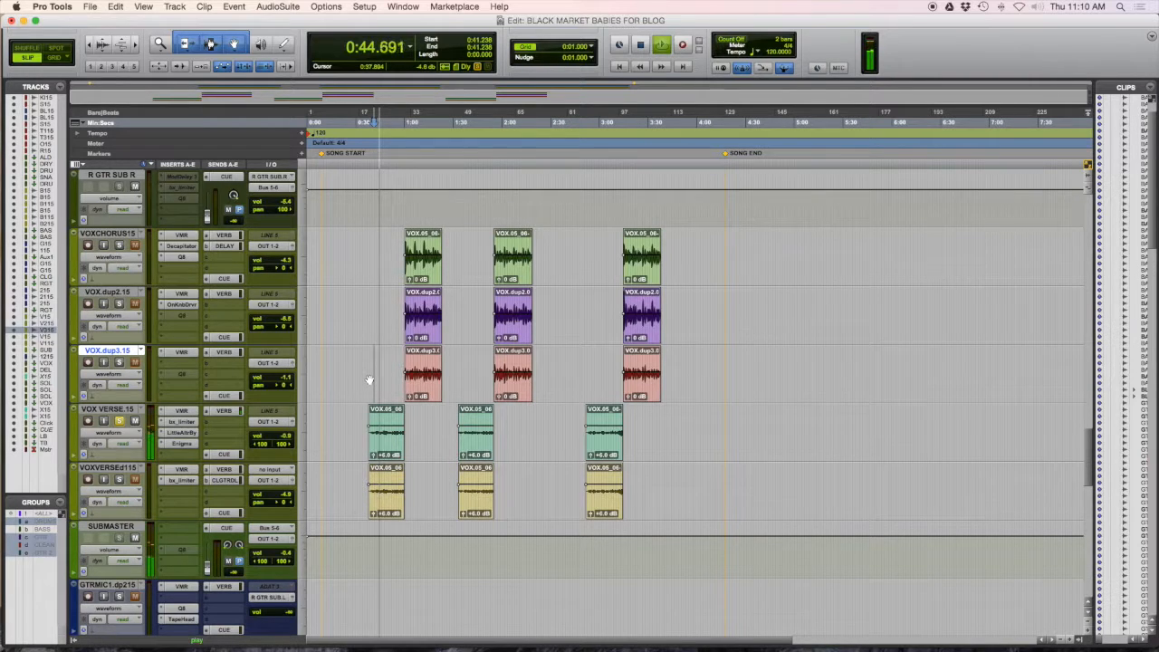
key("space")
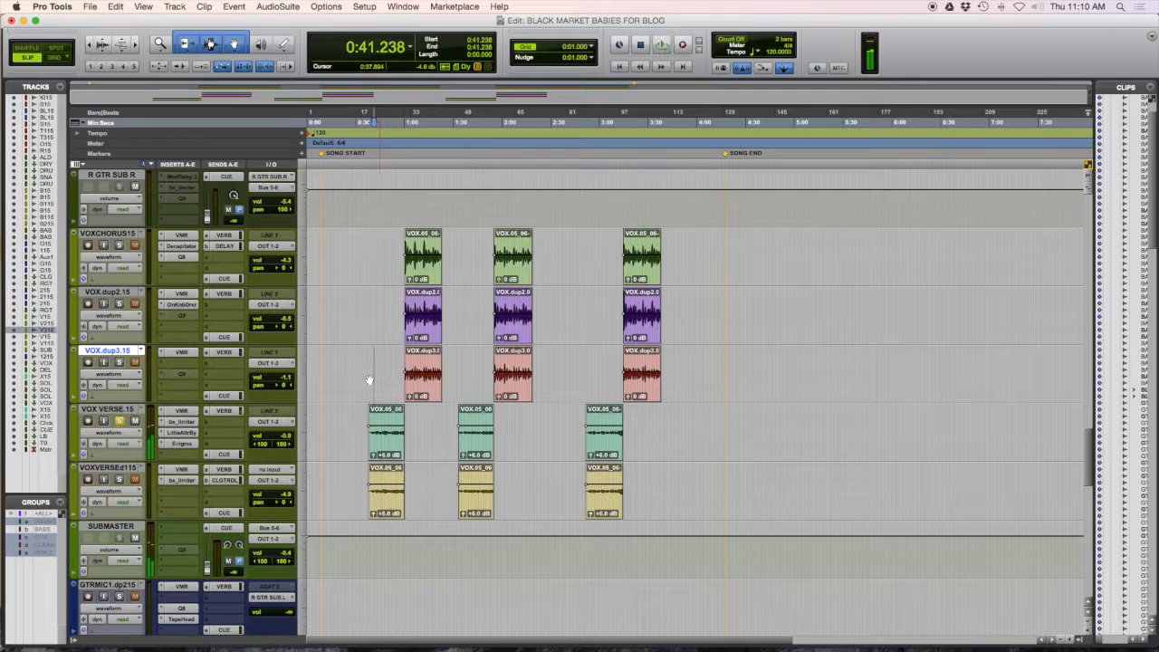
left_click(119, 421)
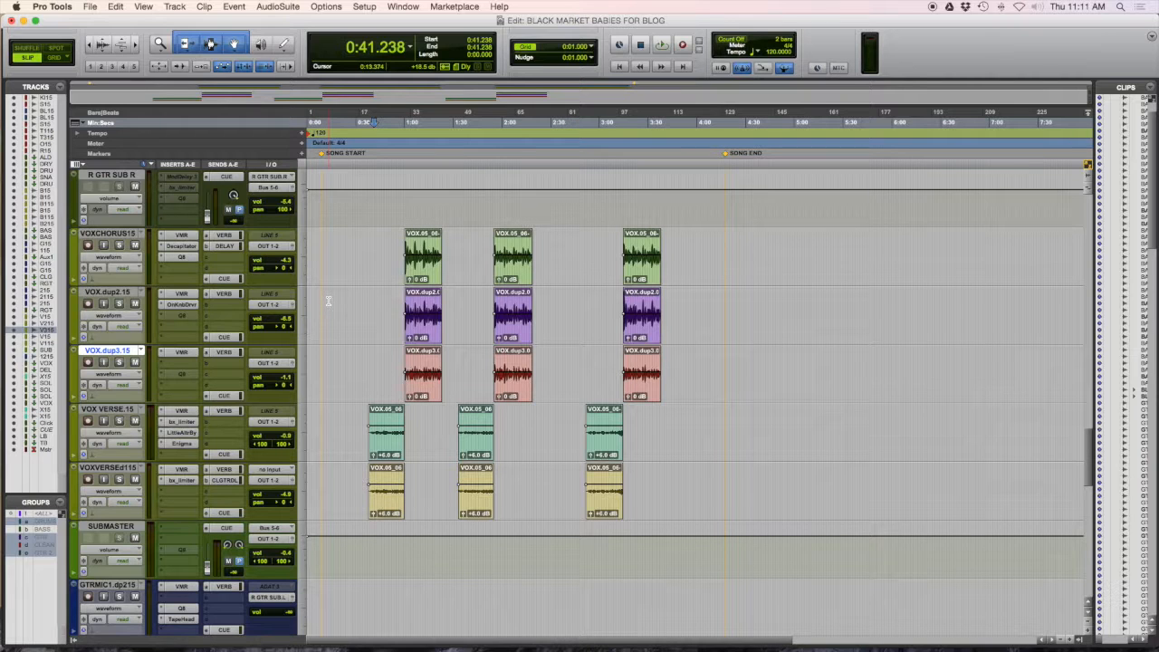
Step: Mute the vocal tracks, including VOXCHORUS15, VOX.dup2.15 and VOX.dup3.15
left_click(134, 245)
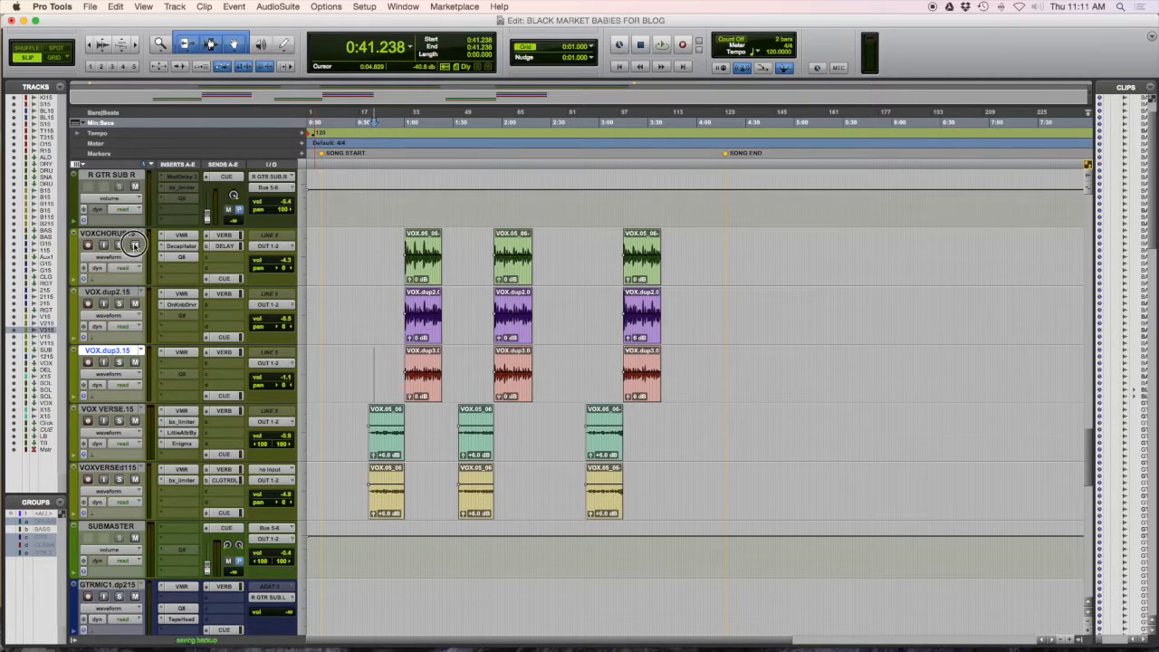
left_click(134, 304)
left_click(134, 362)
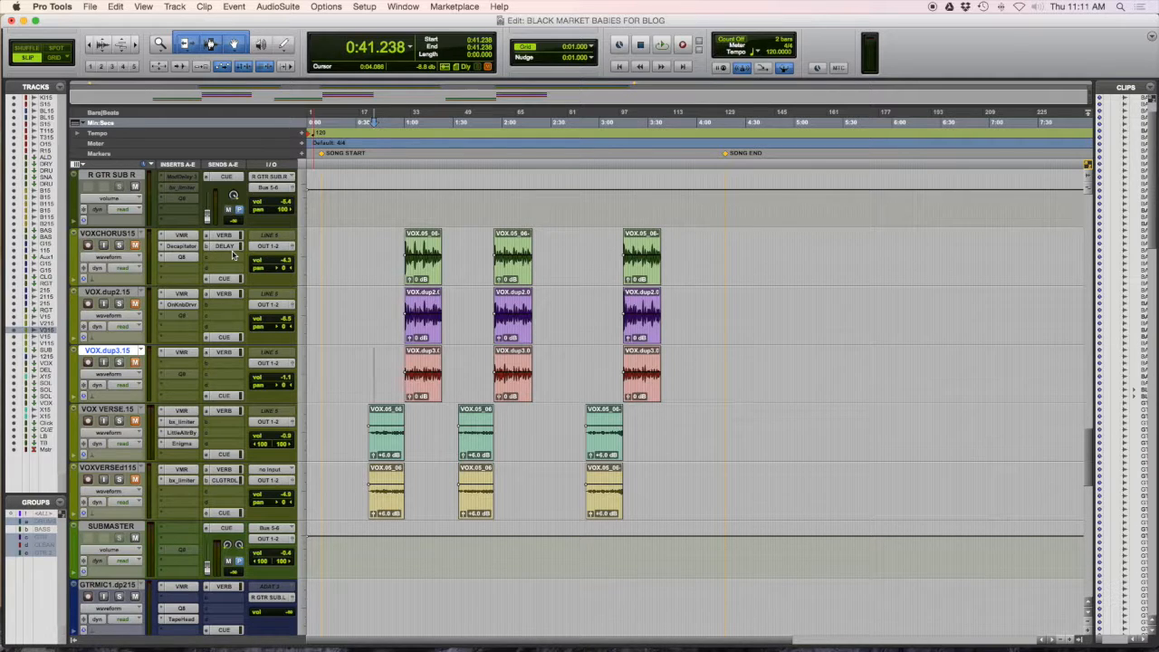
Step: Try to bounce the Mon 1-2 mix offline as an interleaved 24 Bit WAV named BLACK MARKET NO VOX, and cancel the bounce
key("alt+super+b")
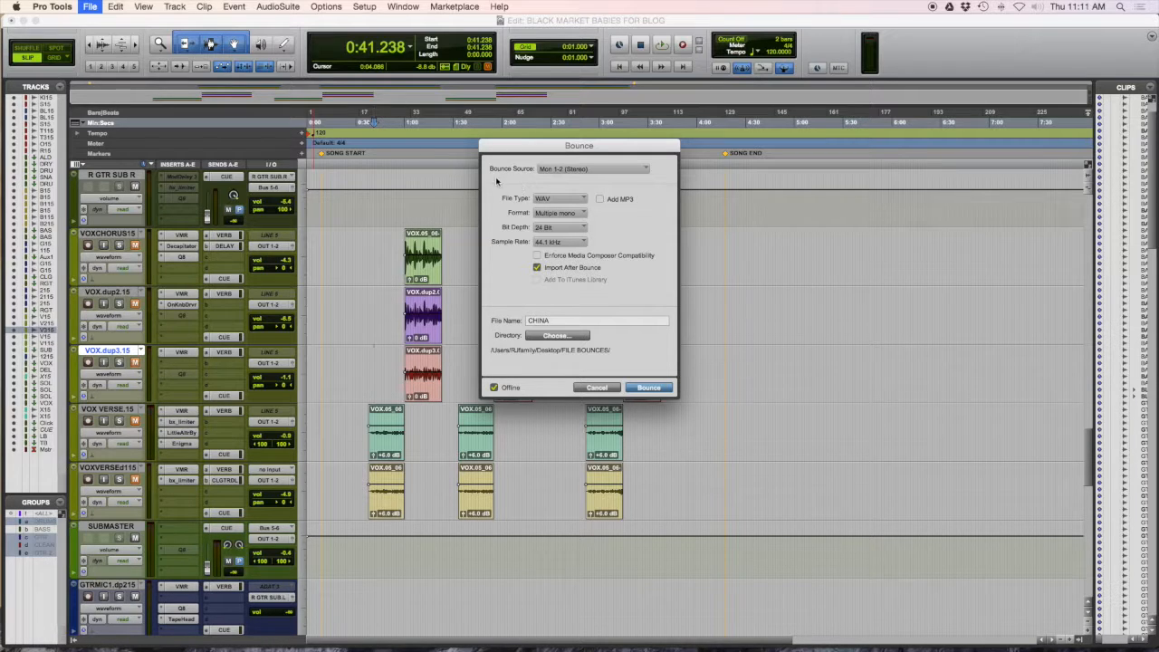
left_click(561, 214)
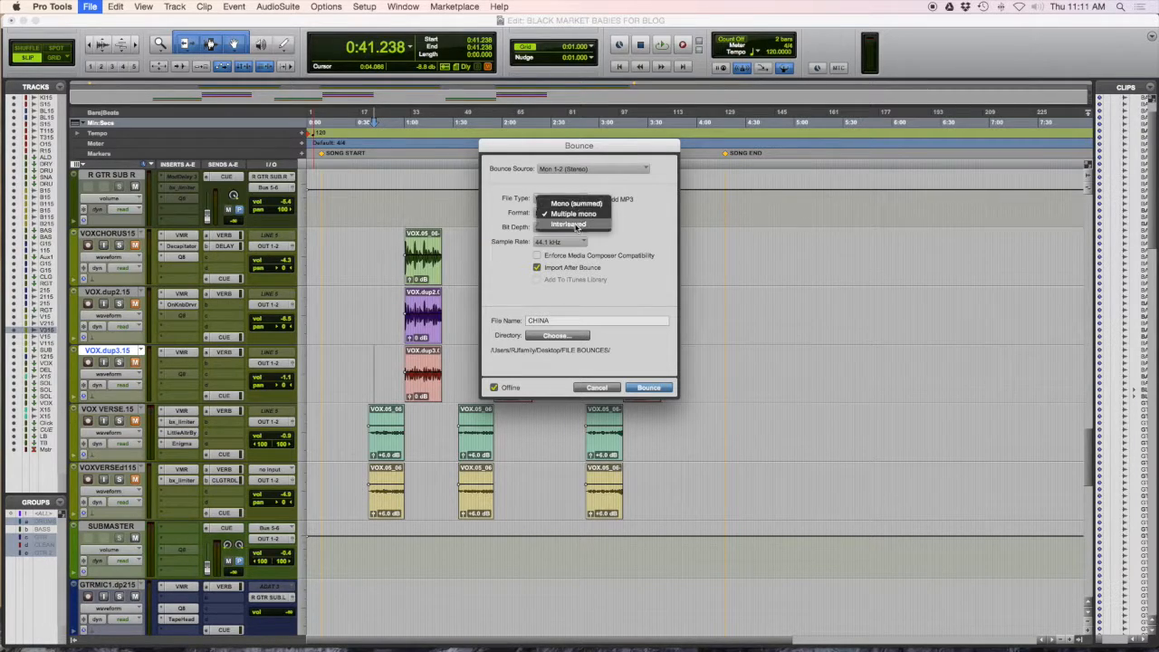
left_click(557, 227)
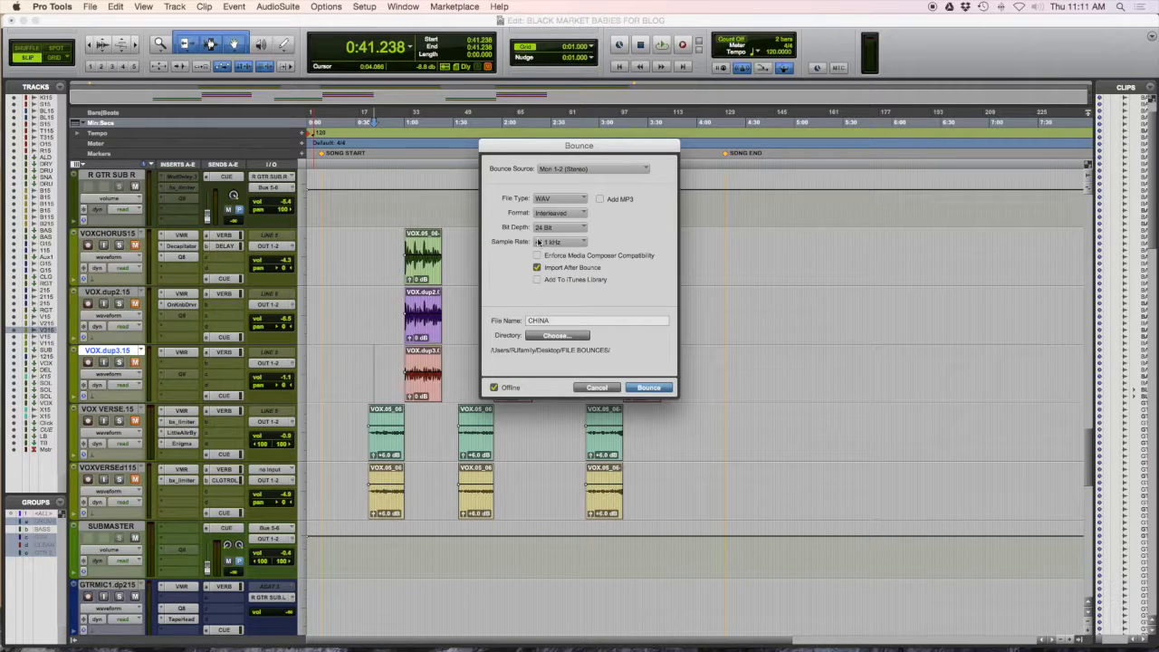
left_click(550, 268)
double_click(543, 321)
type("BLACK MARKET NO VOX")
left_click(647, 387)
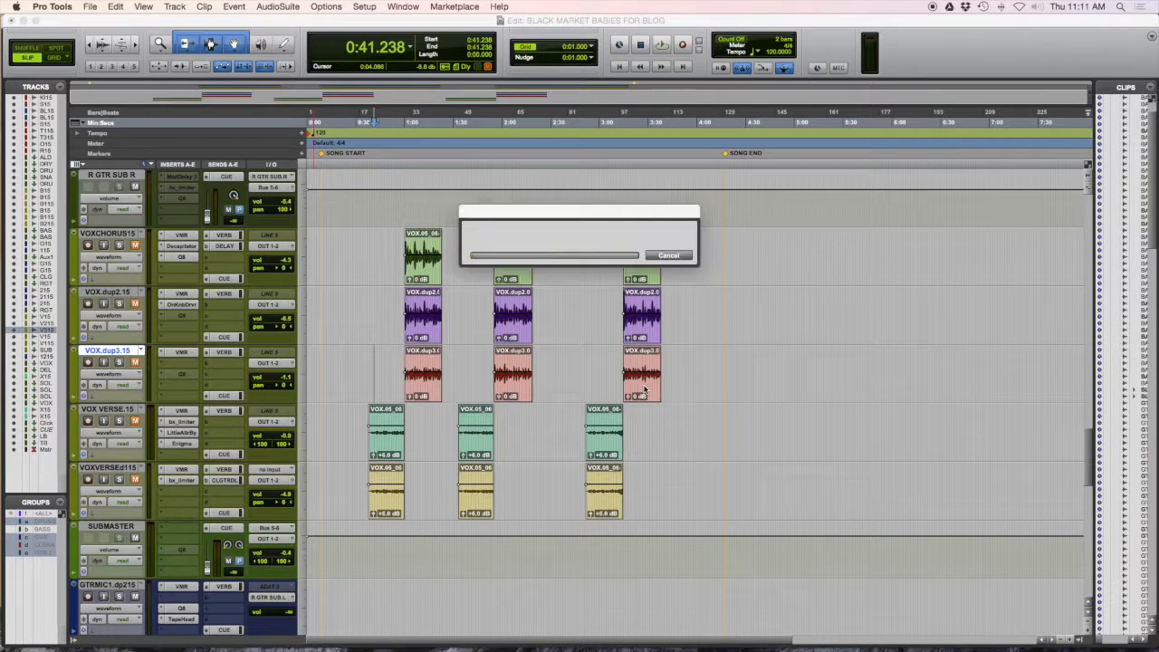
left_click(670, 256)
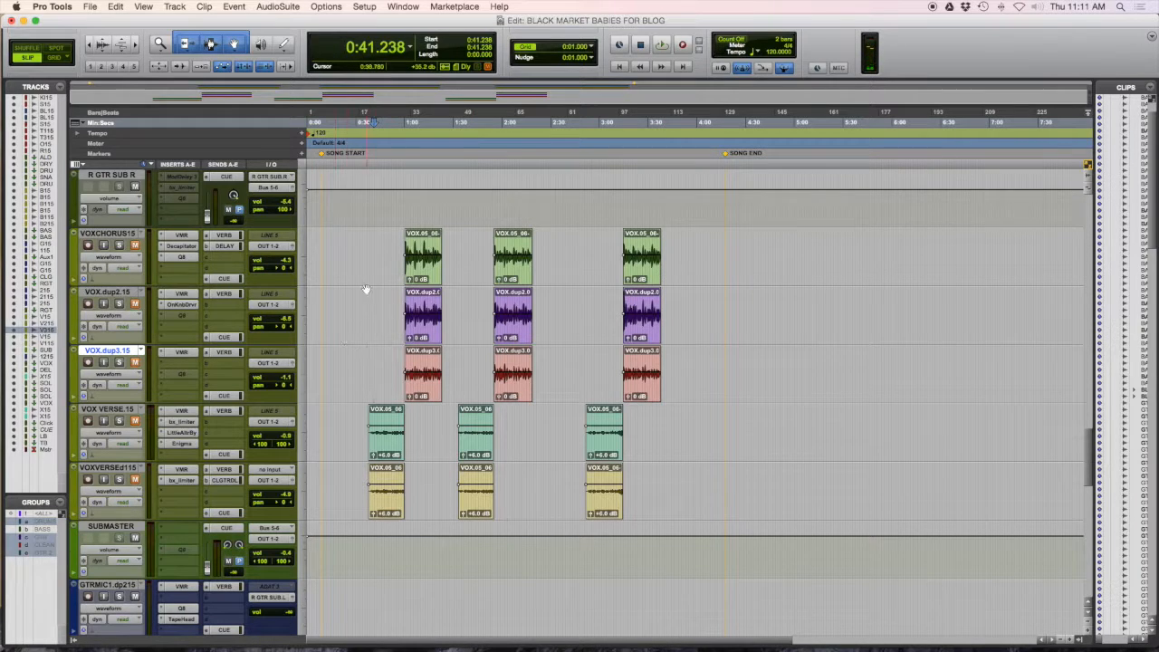
Step: Consolidate the clips on the five vocal tracks, VOXCHORUS15 through VOXVERSEd115, between the SONG START and SONG END markers
left_click(116, 234)
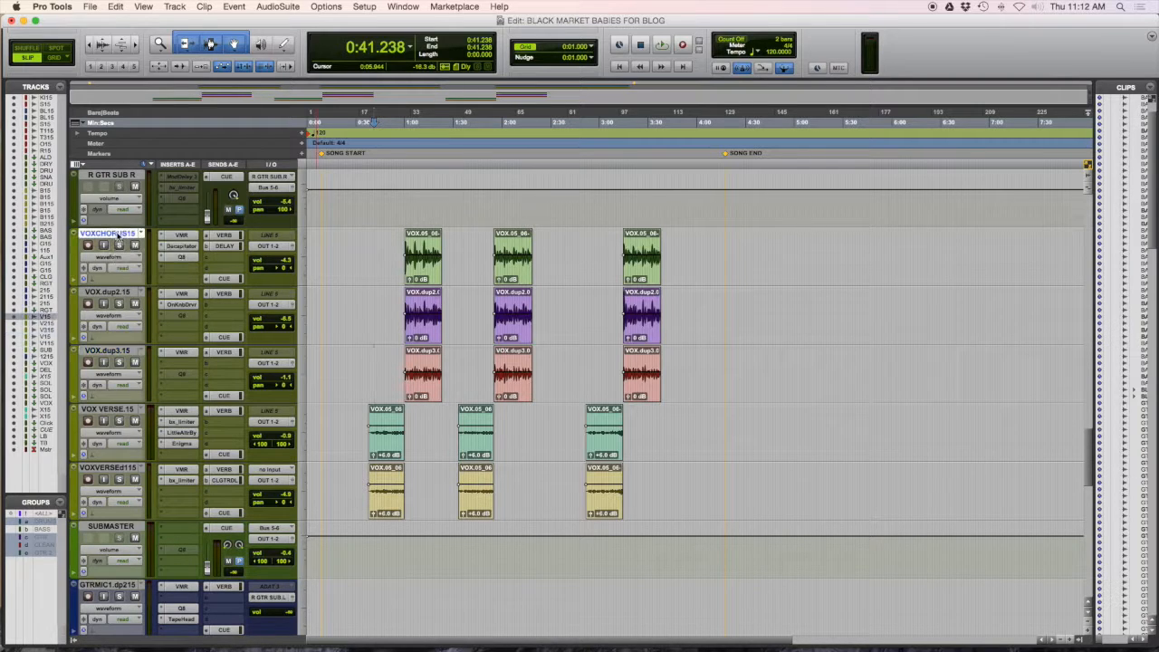
left_click(115, 468, "shift")
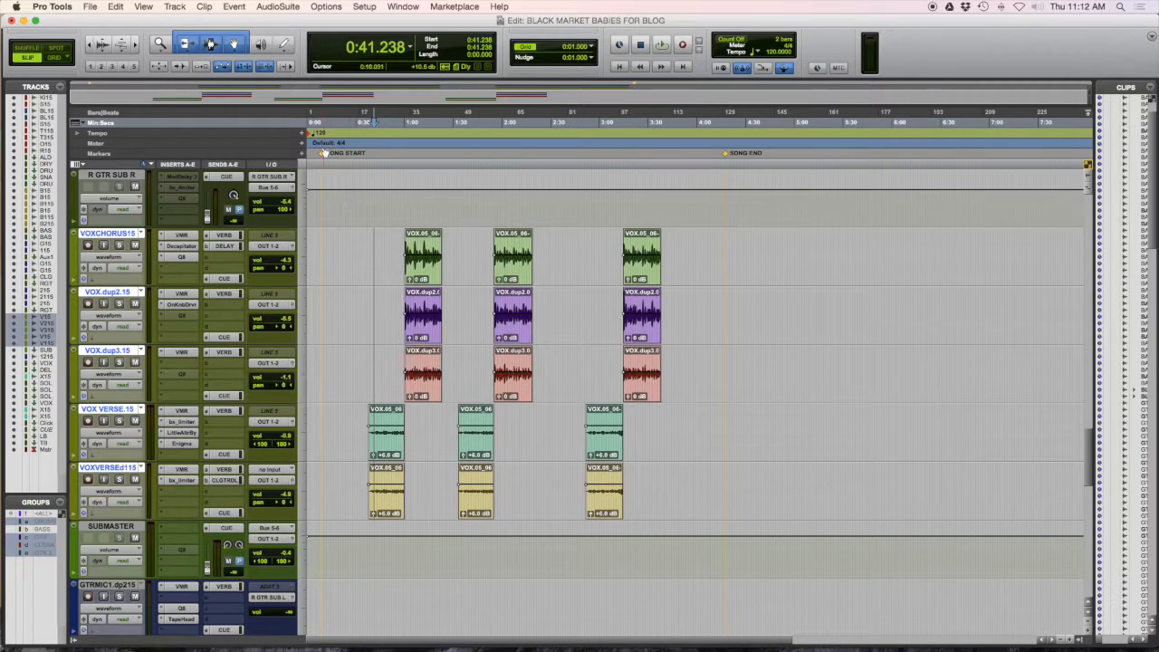
left_click(324, 156)
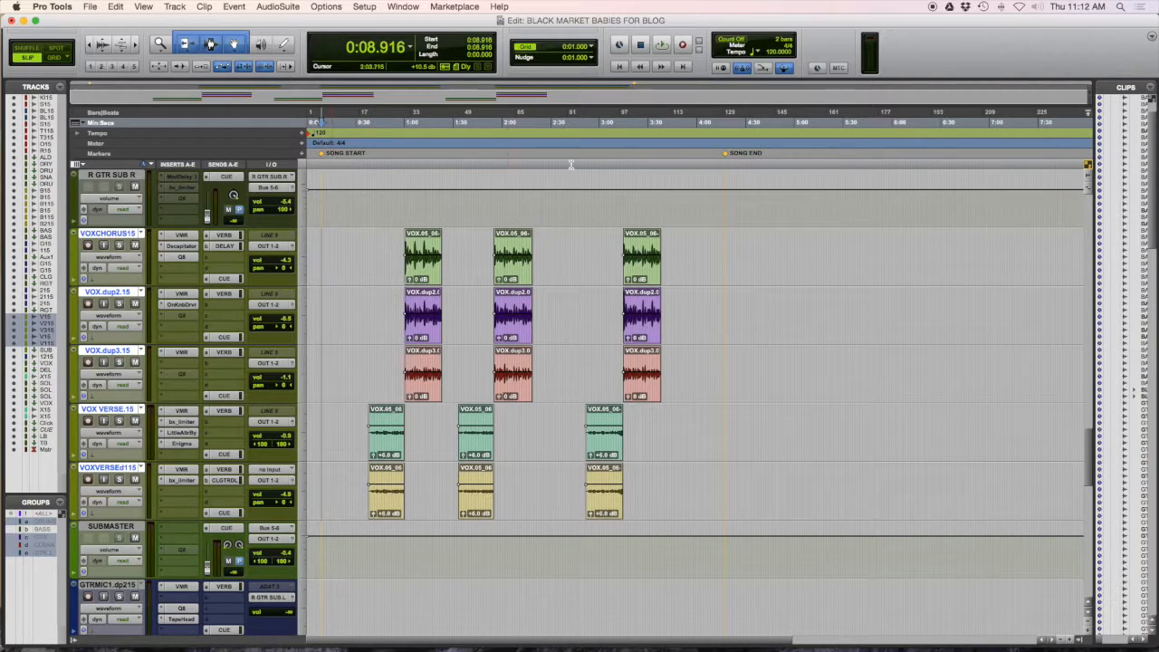
left_click(727, 154, "shift")
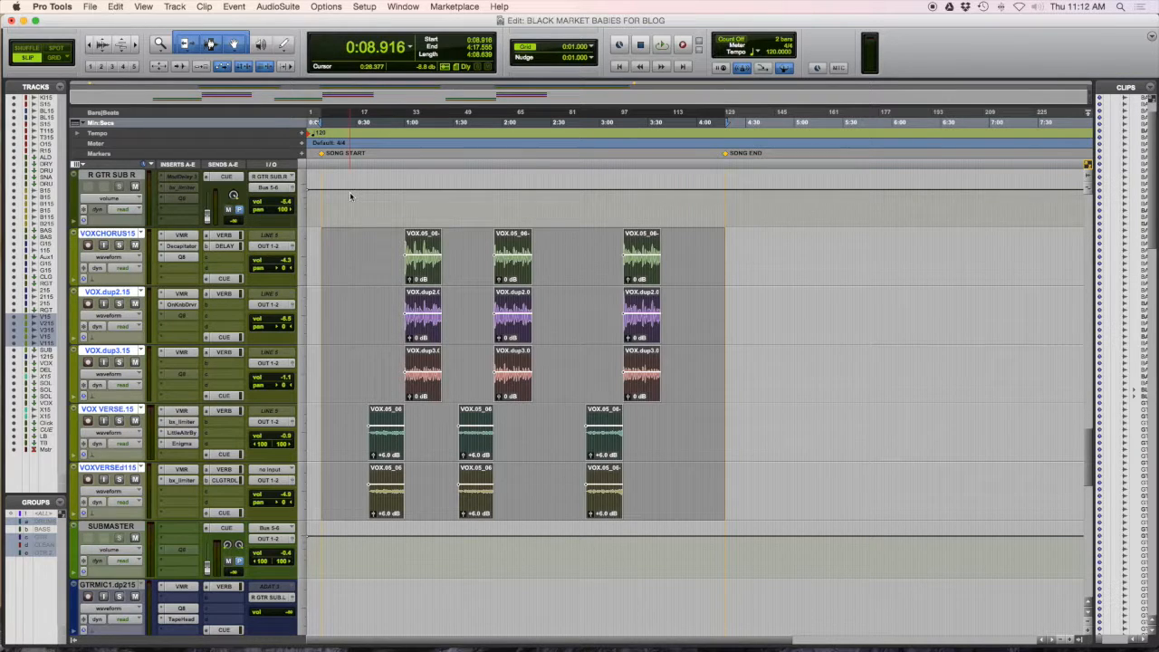
key("alt+shift+3")
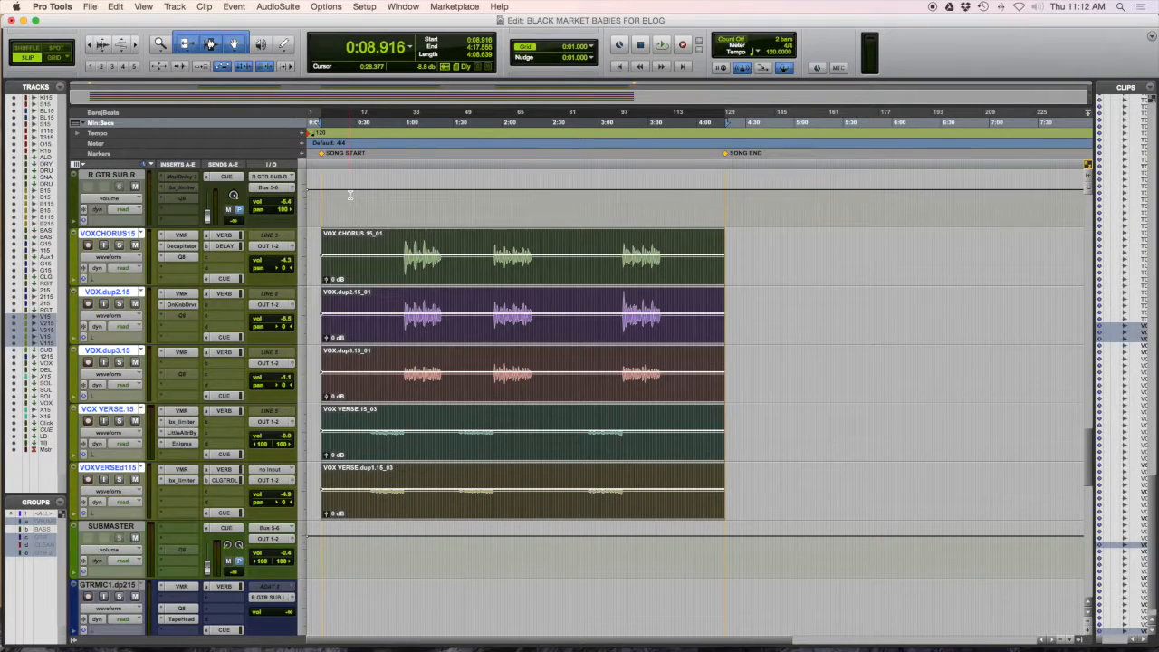
Step: Switch to Finder and select the five newly consolidated VOX WAV files in the session's Audio Files folder
left_click(393, 240)
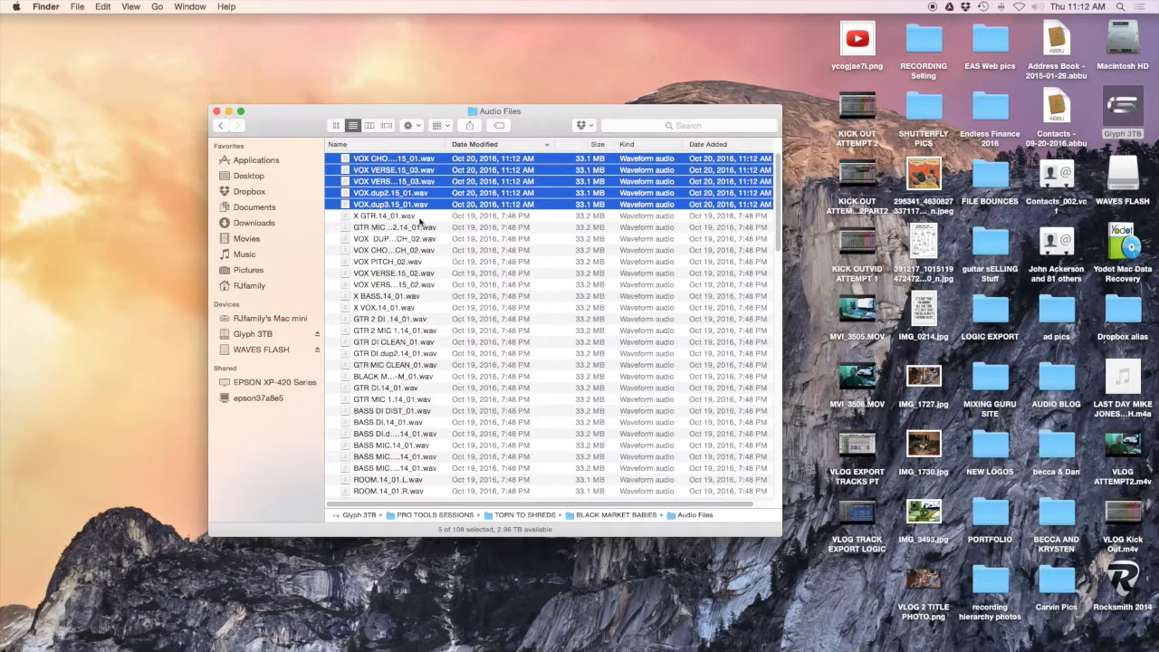
left_click(419, 217)
left_click(412, 205)
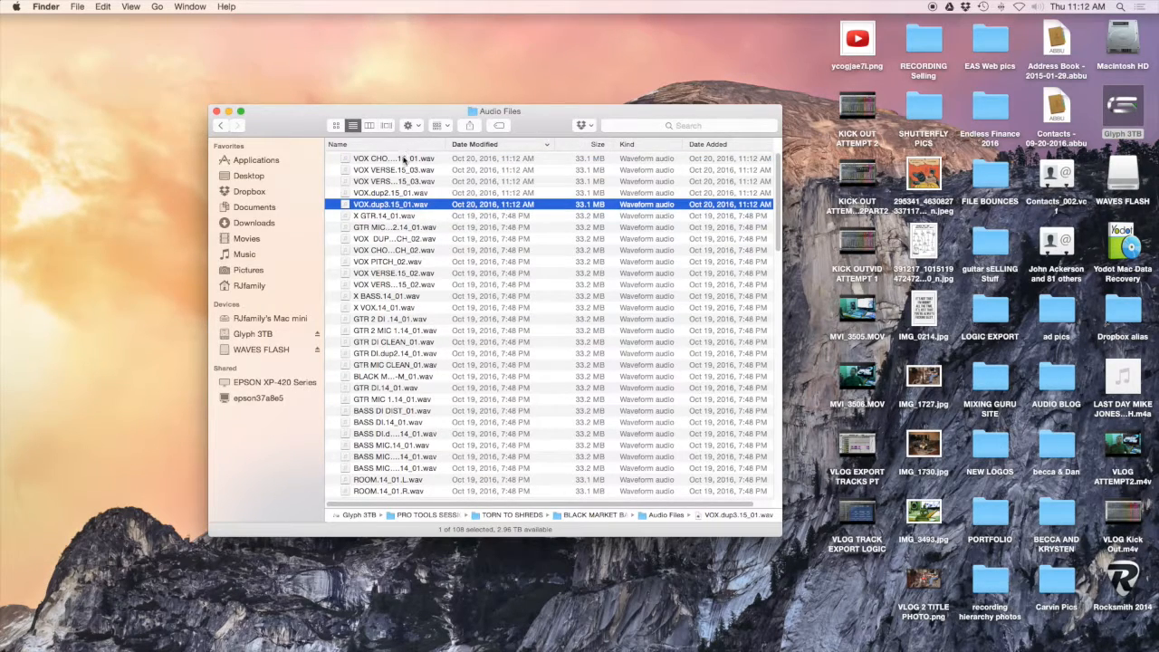
left_click(405, 159, "shift")
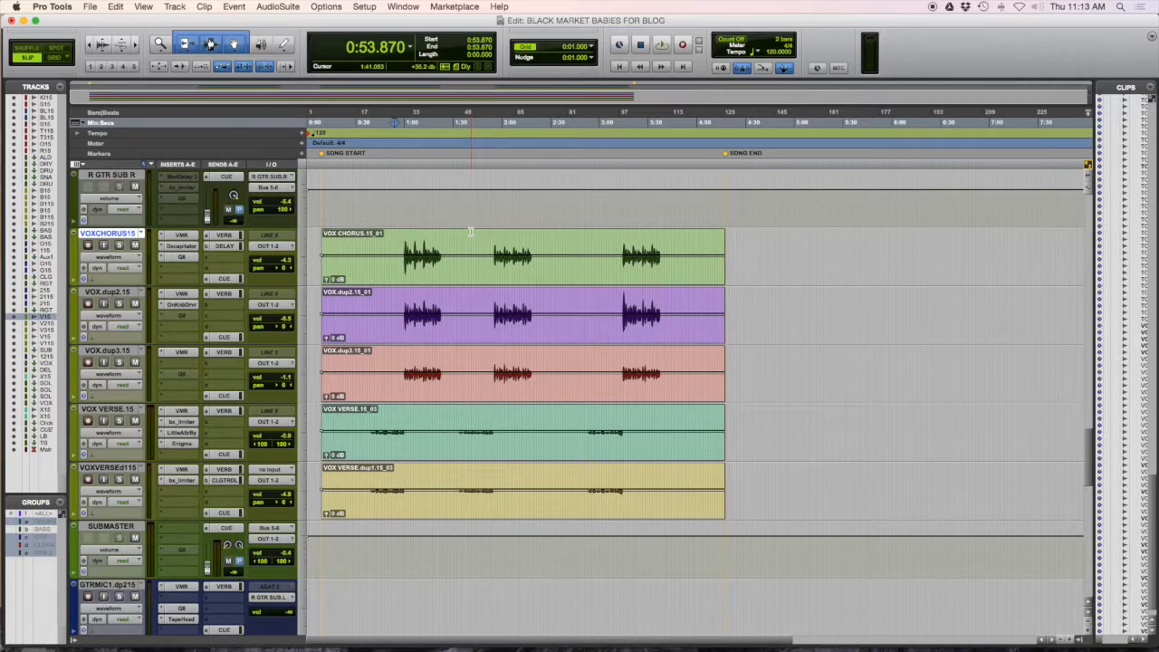
Step: Switch to Logic Pro X and bring the Finder's Audio Files window over beside its empty project
key("ctrl+Right")
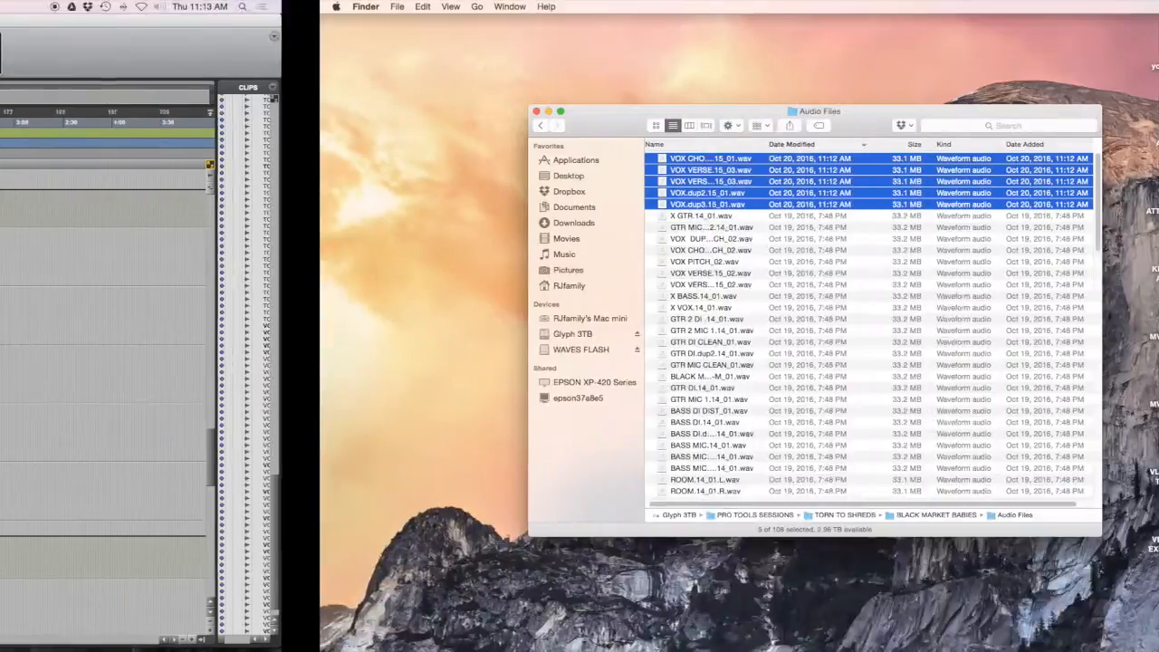
key("ctrl+Right")
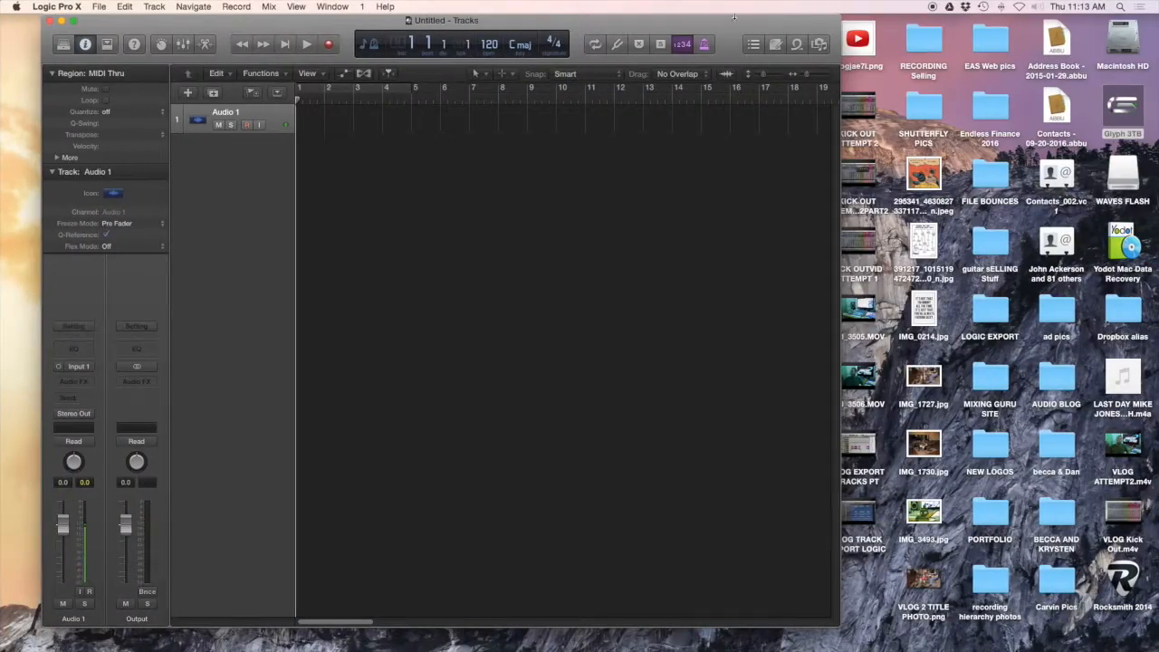
left_click_drag(671, 26, 685, 26)
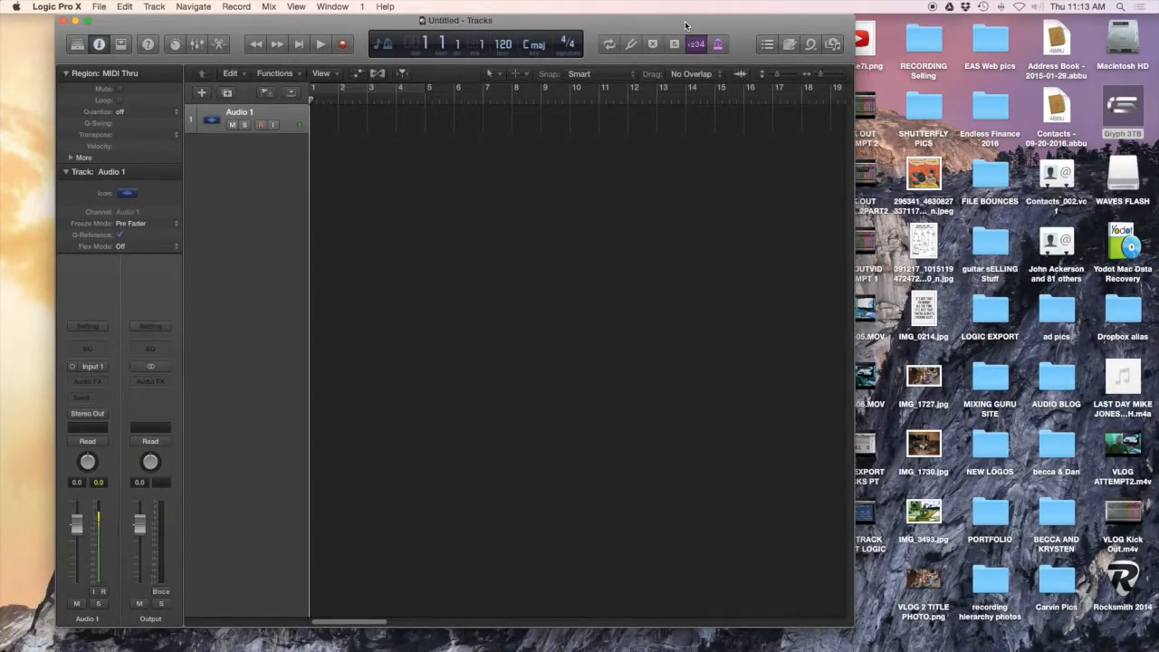
key("ctrl+Left")
left_click_drag(546, 117, 558, 110)
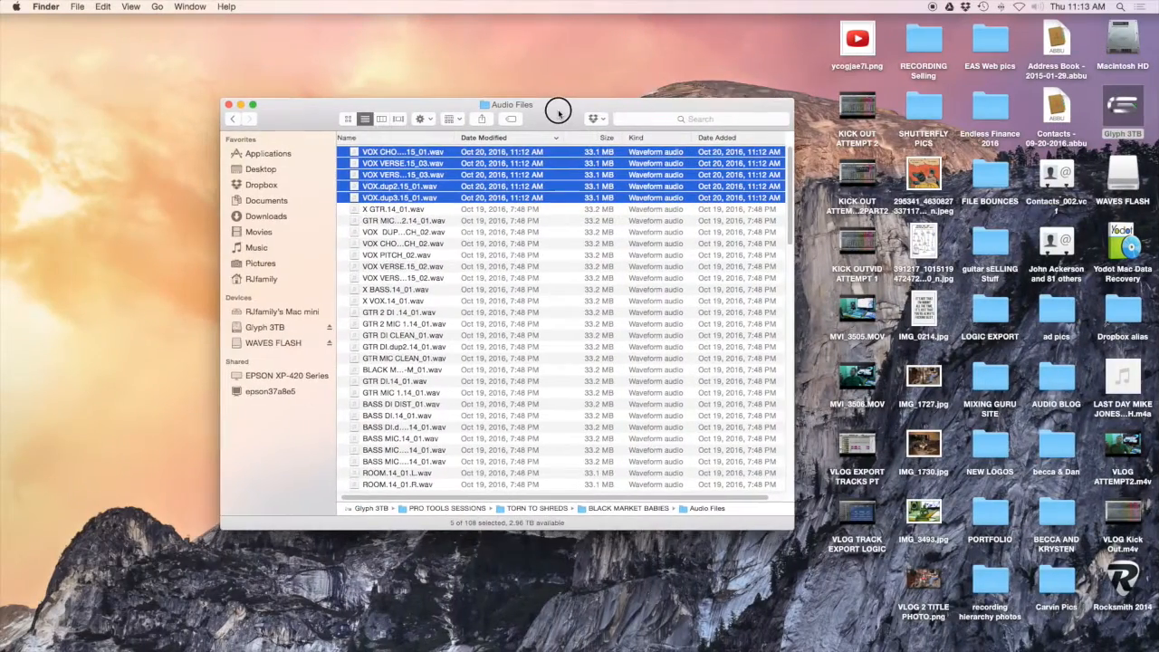
key("ctrl+Left")
key("ctrl+Right")
key("ctrl+Right")
left_click_drag(558, 110, 905, 130)
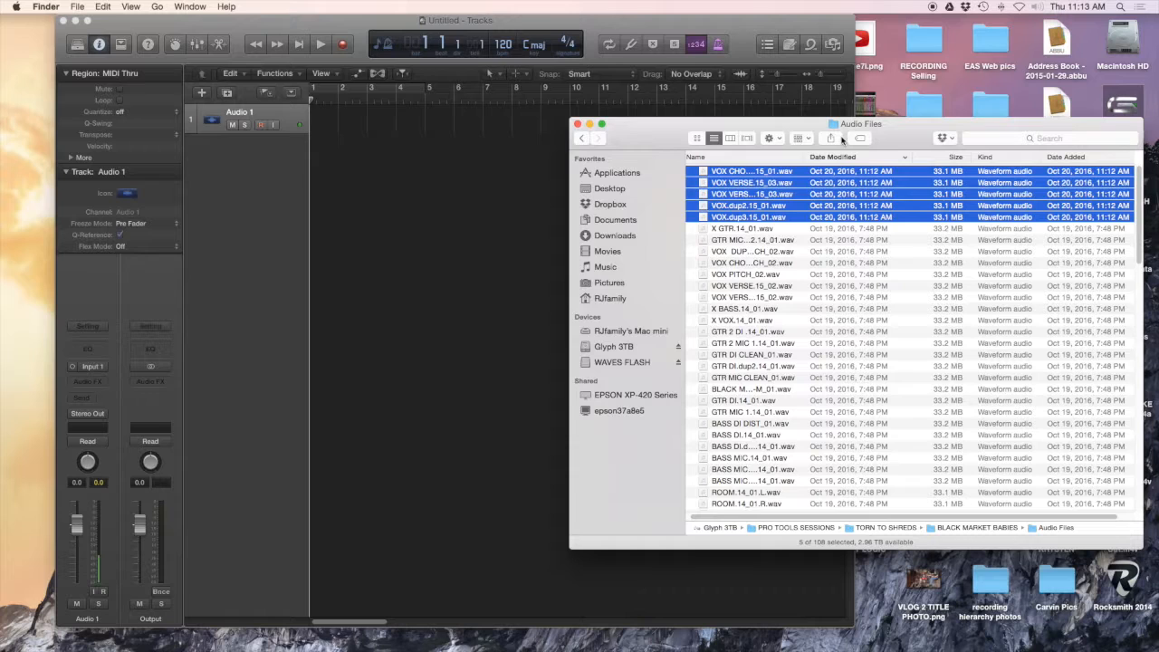
Step: Select the consolidated WAV files in Audio Files from GTR MIC 1.dup2.14_01 down through VOX CHORUS PITCH_01
left_click(744, 229)
scroll(811, 246, "down", 4)
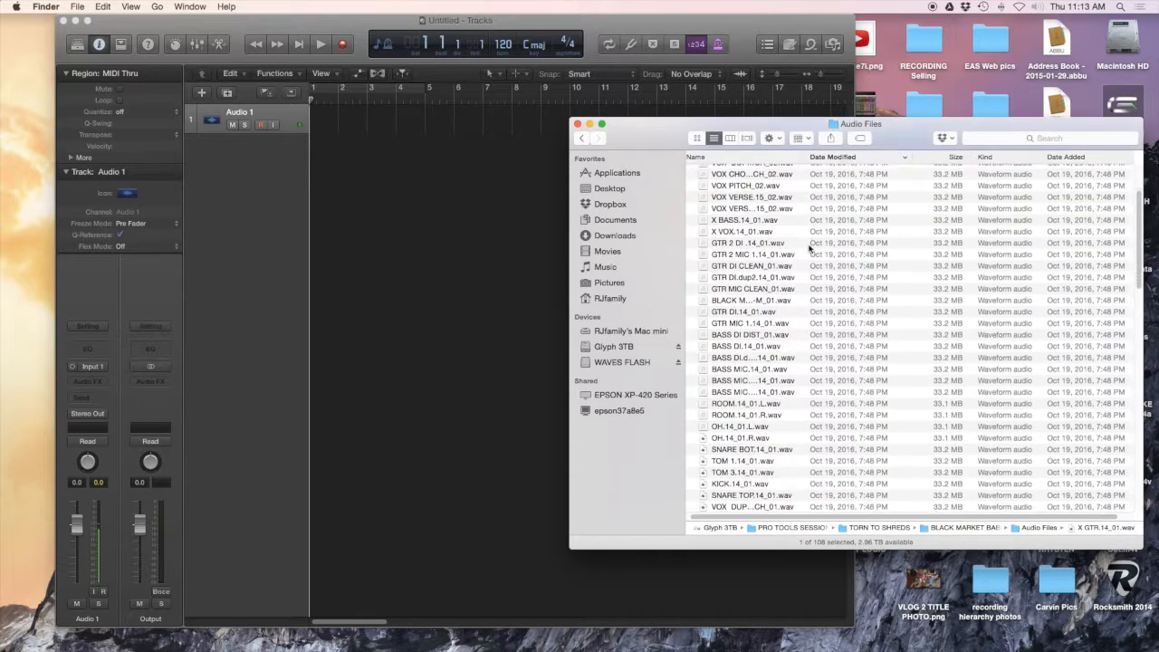
scroll(939, 418, "up", 4)
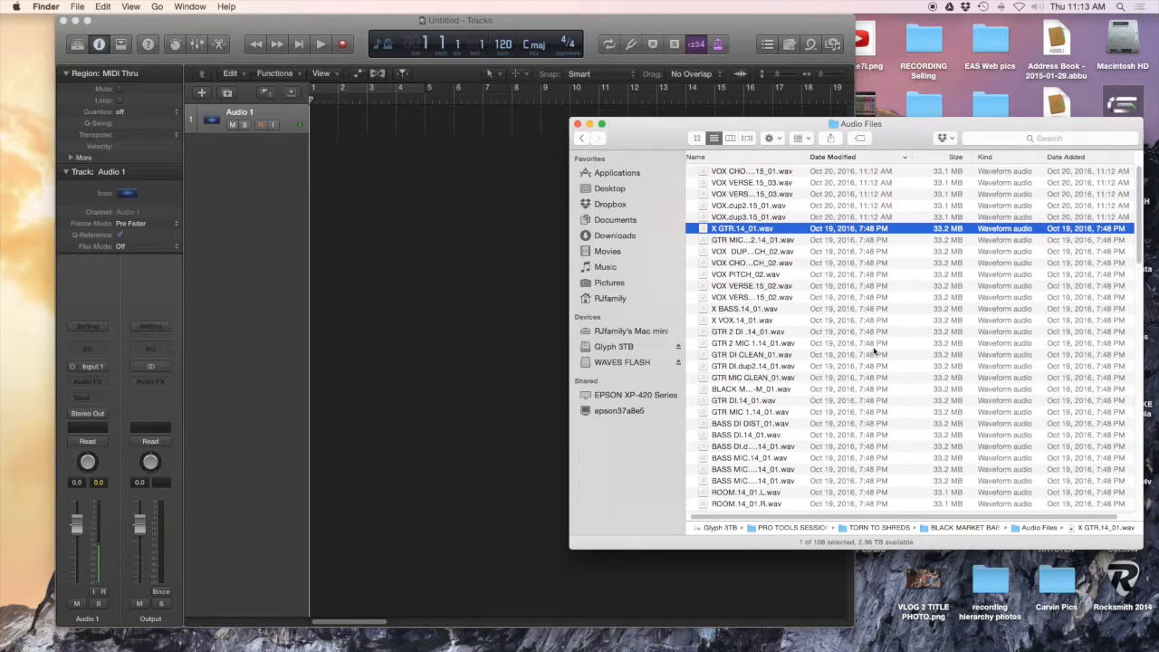
left_click(750, 240)
scroll(862, 286, "down", 8)
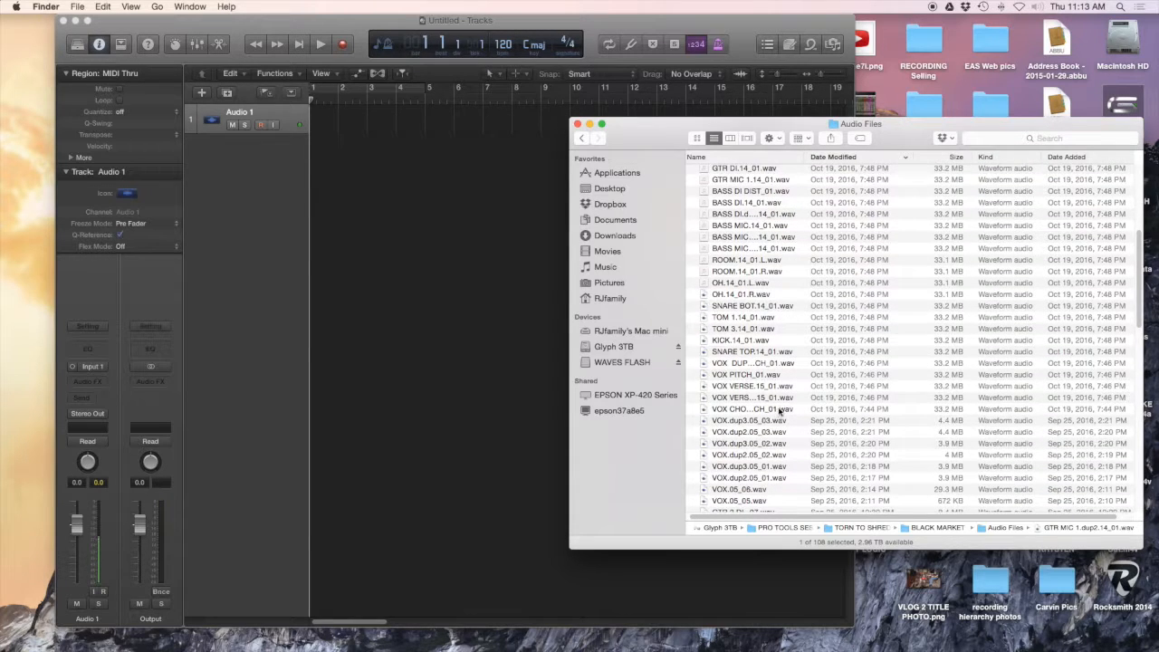
left_click(779, 409, "shift")
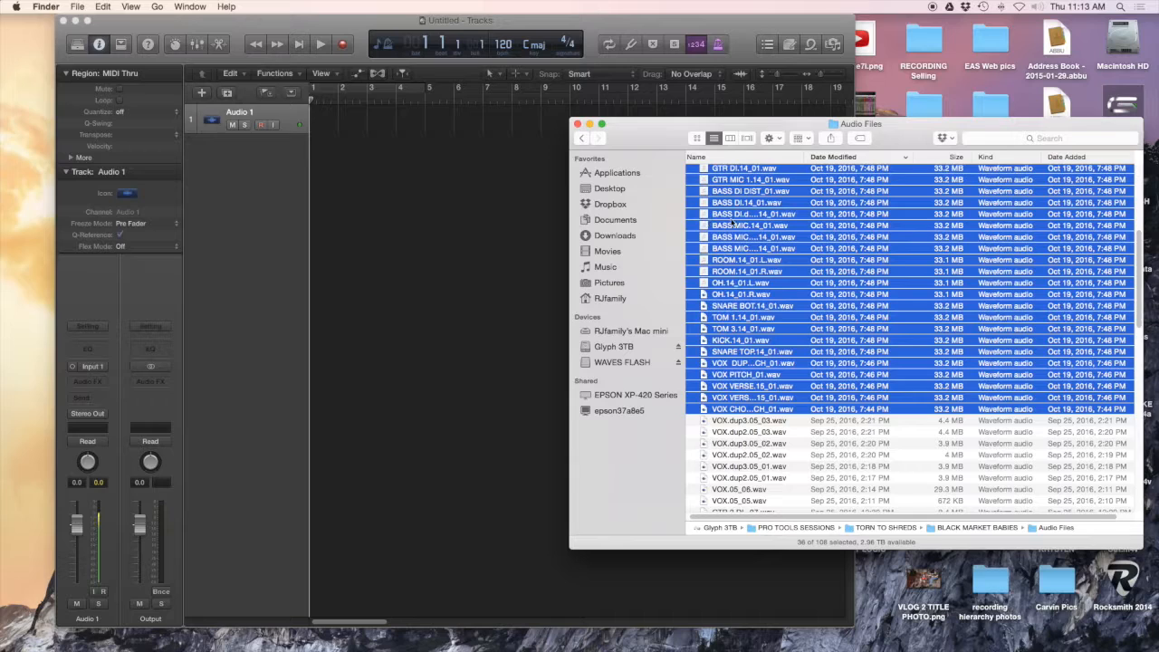
Step: Bring the selected WAV files into the Logic Pro X project at position 1 1 1 1, creating new tracks for them
left_click_drag(737, 229, 310, 258)
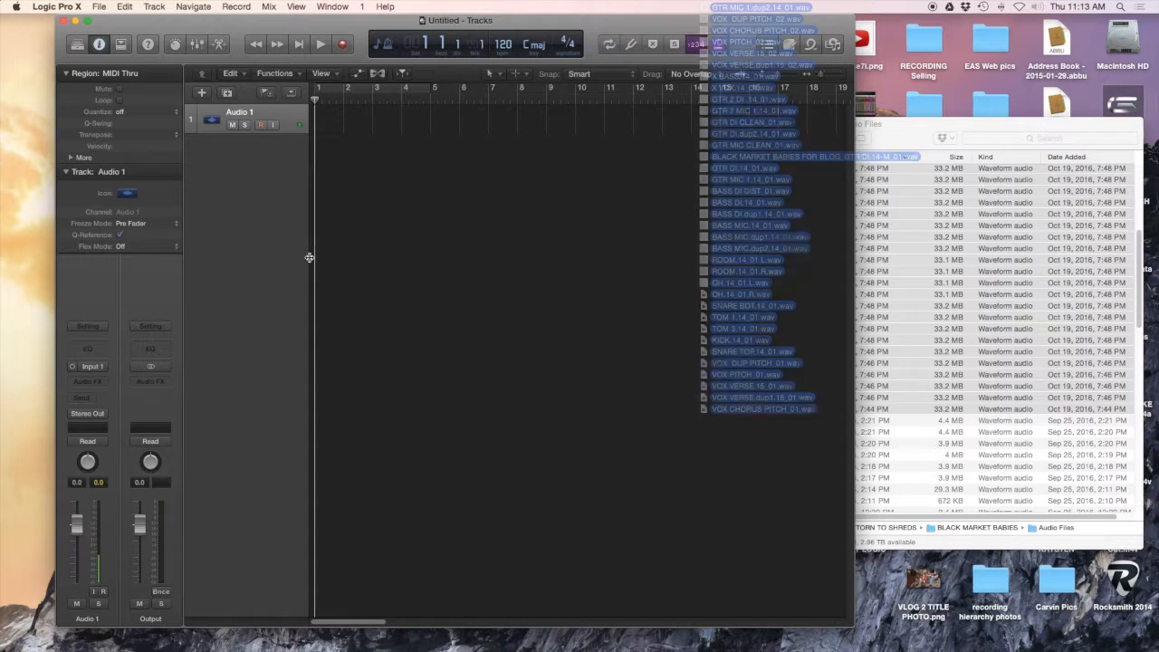
left_click(899, 137)
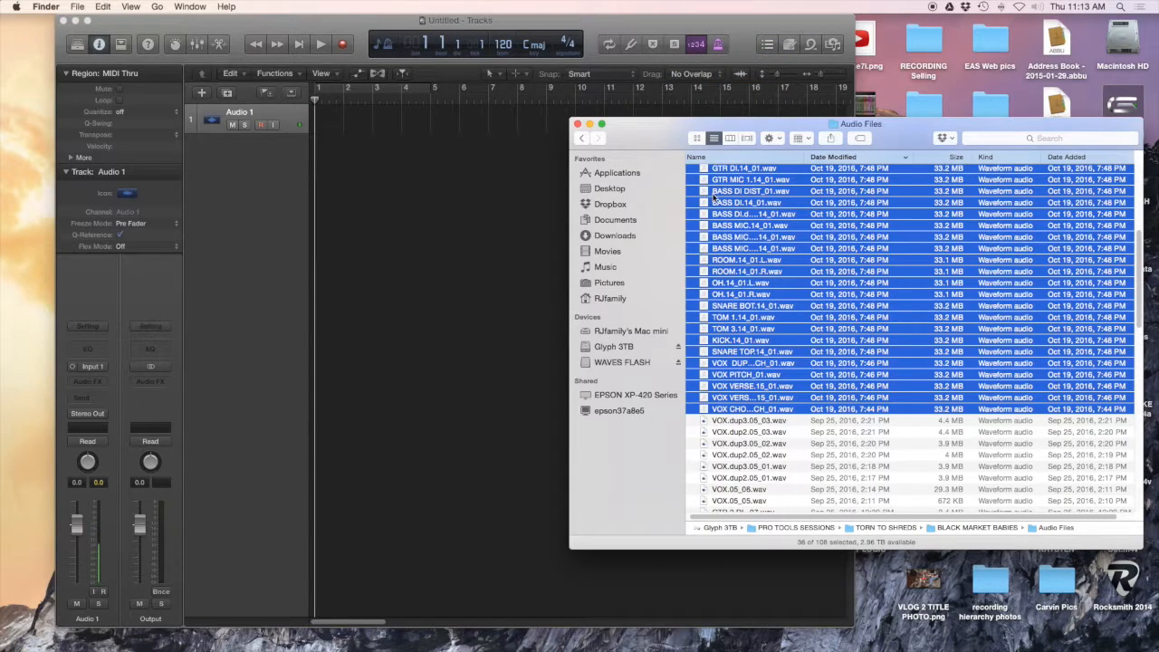
left_click_drag(716, 191, 324, 246)
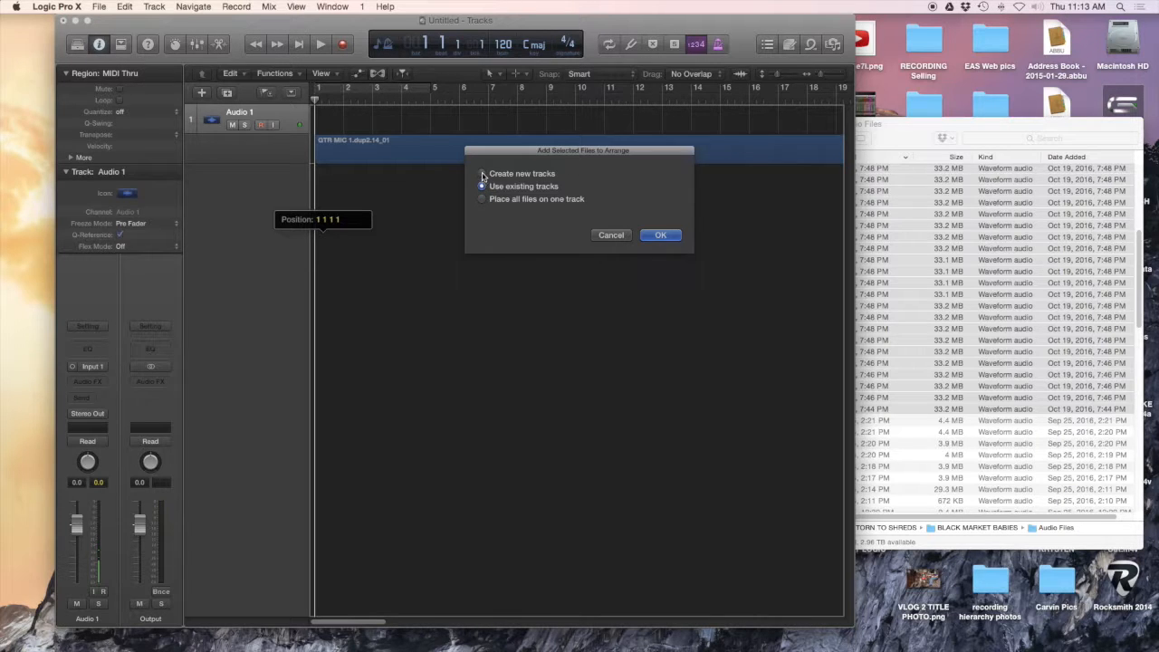
left_click(660, 234)
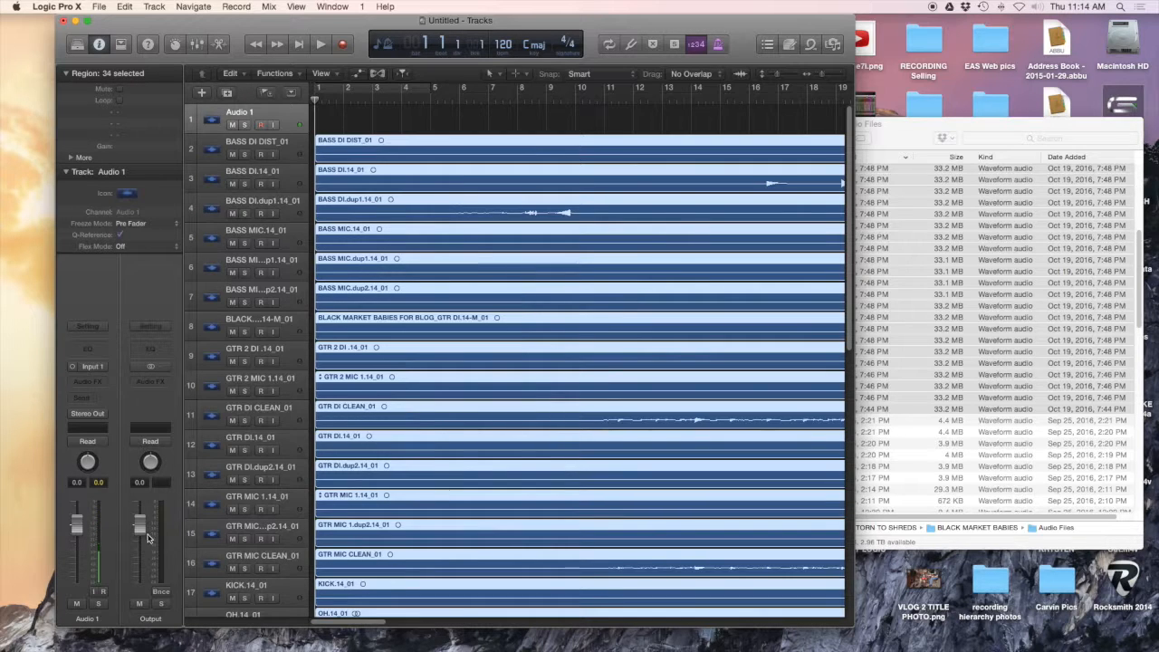
Step: Lower the Output fader to -7.0 and play the imported tracks from several points in the song, clearing the Output peak reading
left_click_drag(141, 527, 139, 571)
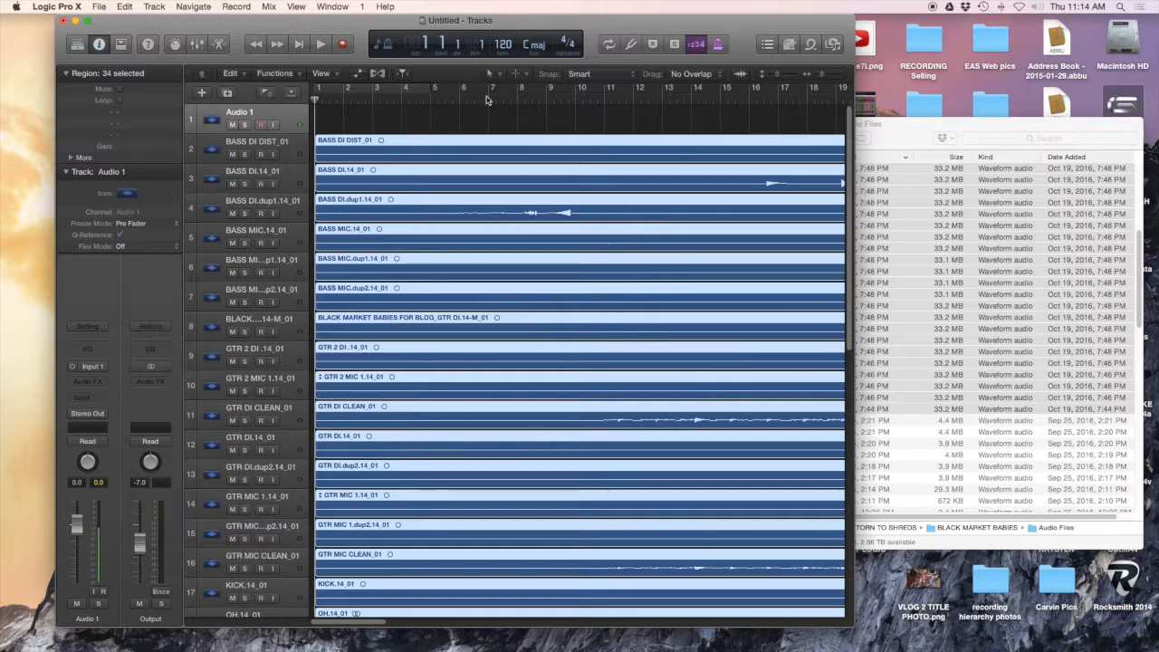
left_click(487, 101)
key("space")
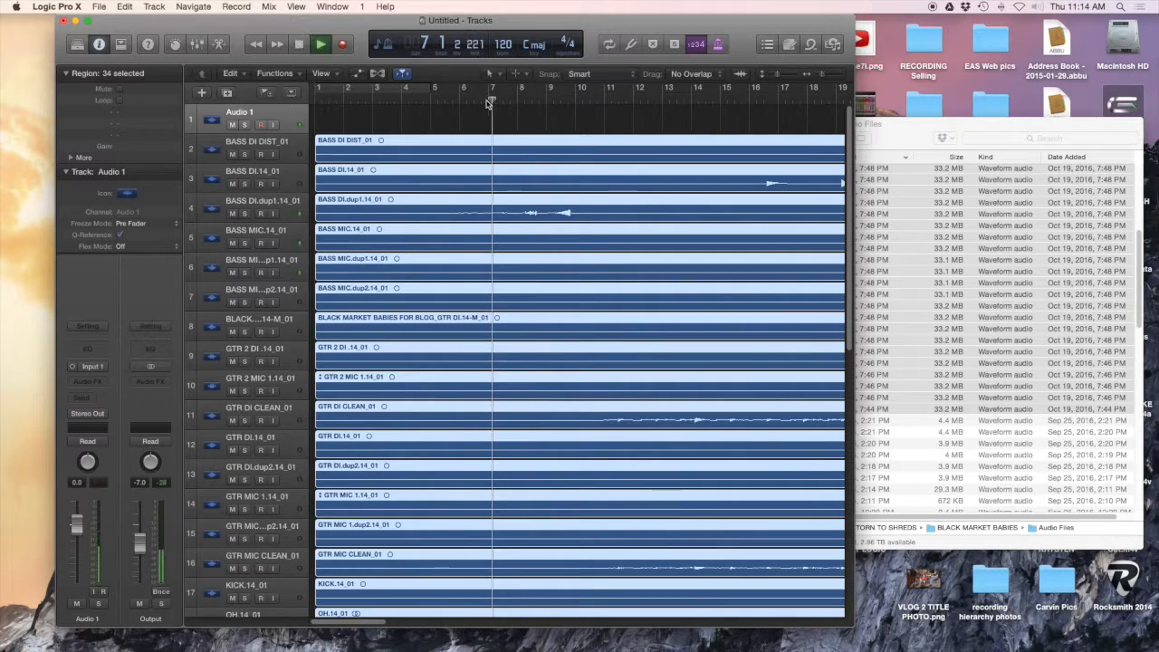
key("space")
left_click(605, 101)
key("space")
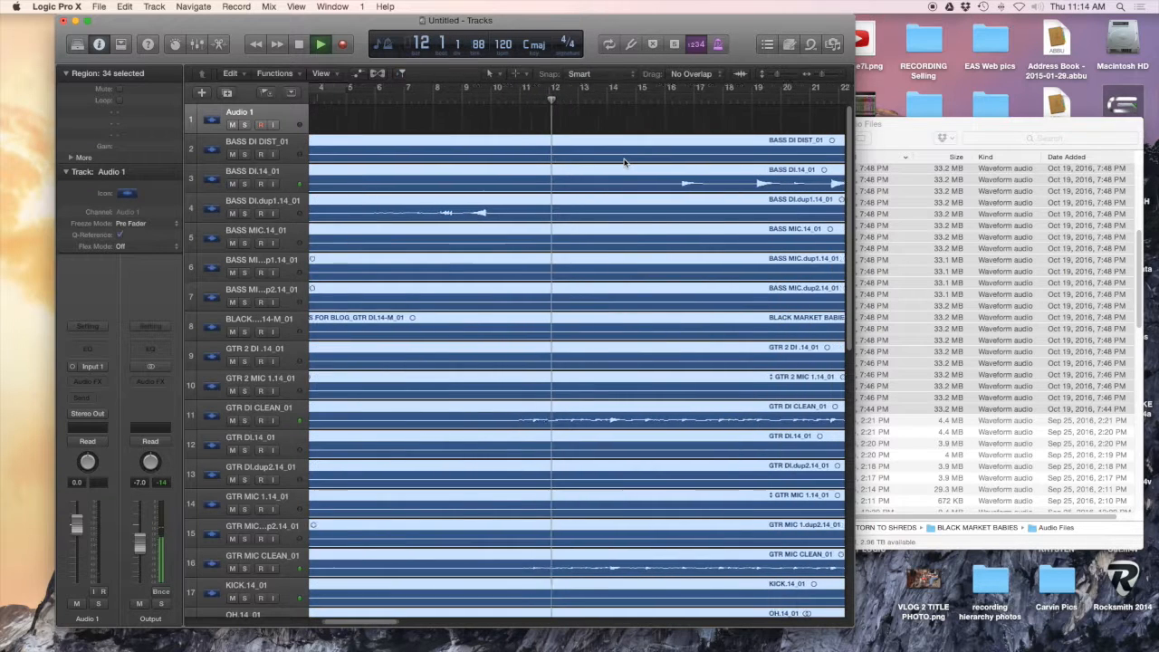
left_click(733, 103)
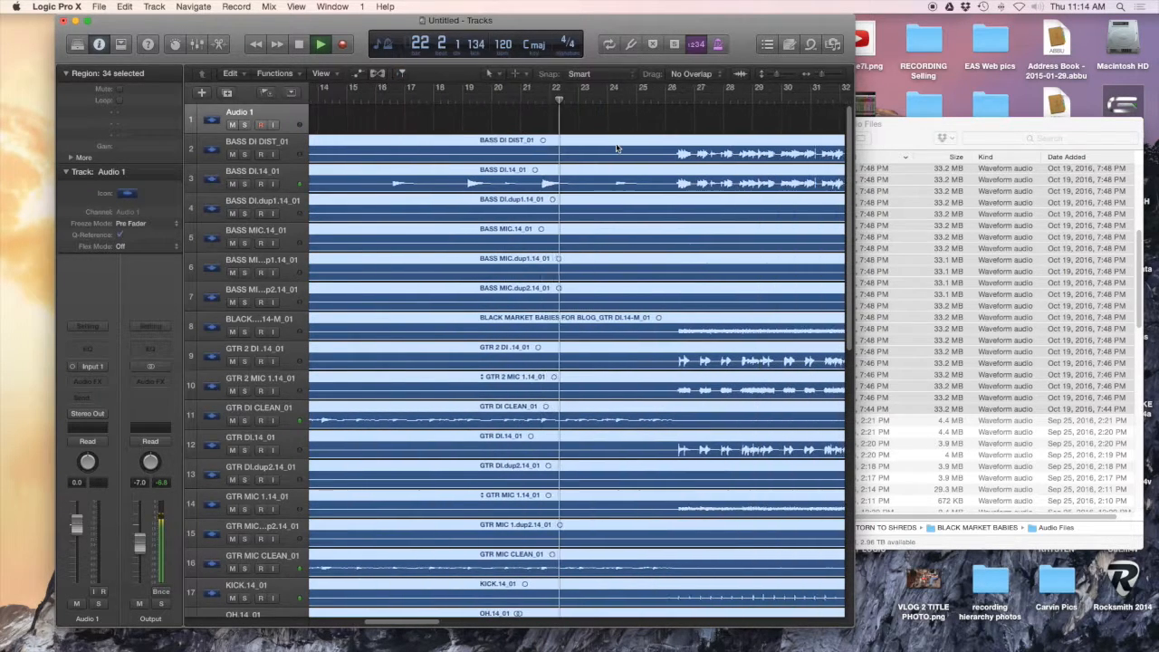
left_click(692, 99)
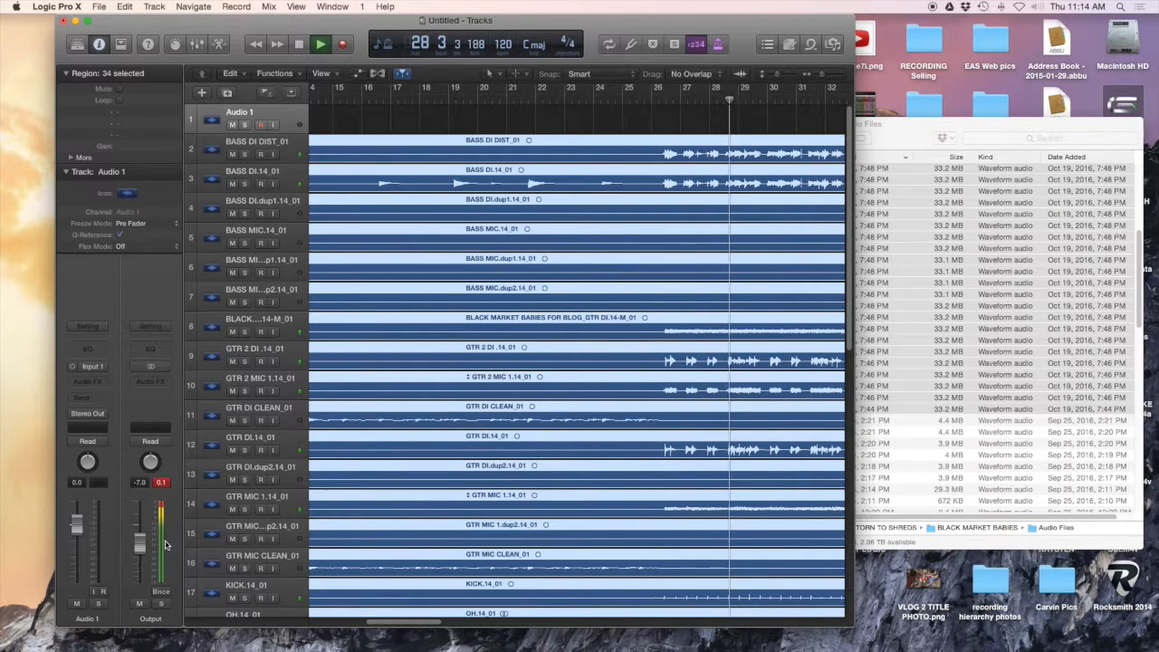
key("space")
left_click(160, 483)
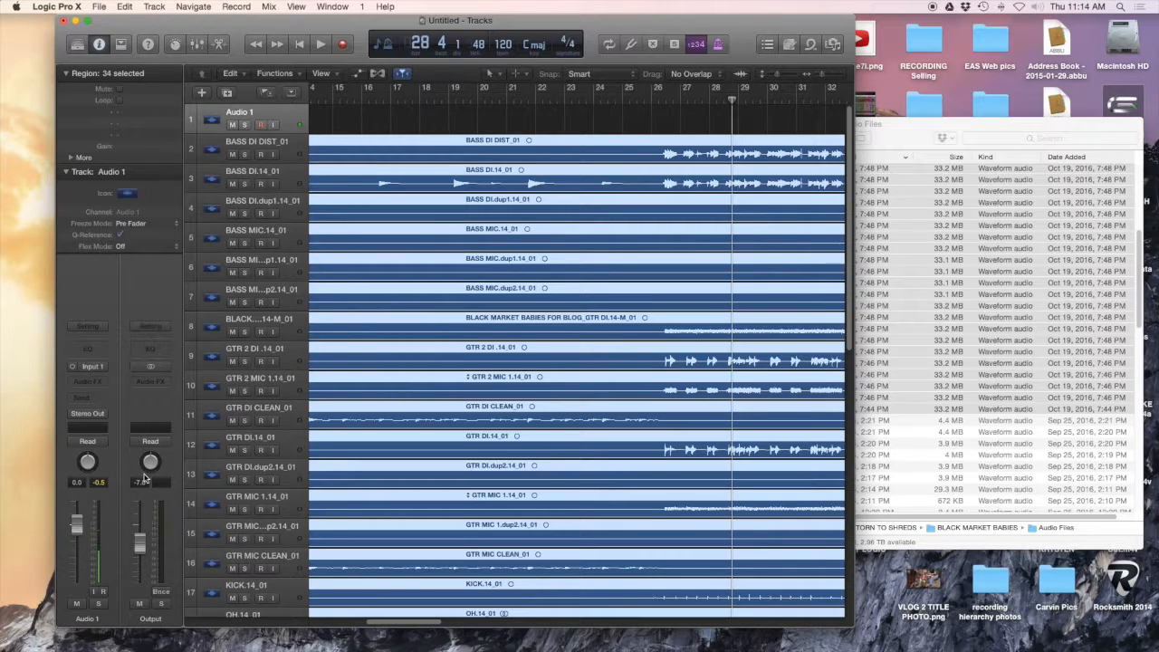
Step: Look over the imported tracks from the start of the project and select only the BASS DI DIST_01 region
scroll(639, 407, "left", 3)
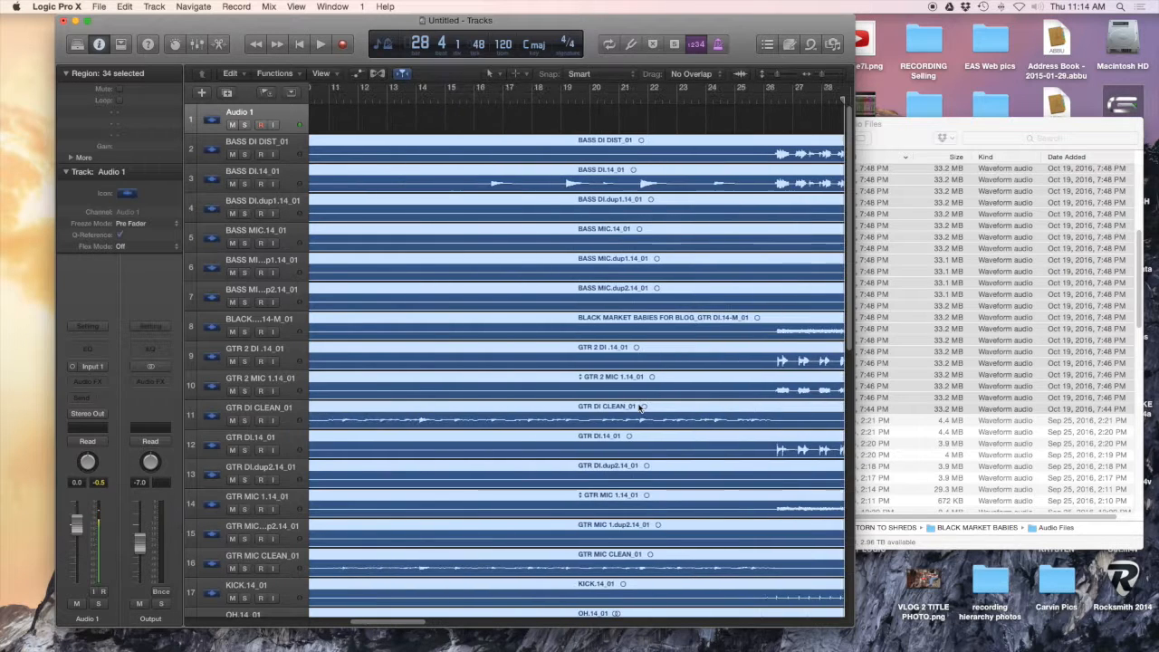
scroll(639, 408, "left", 5)
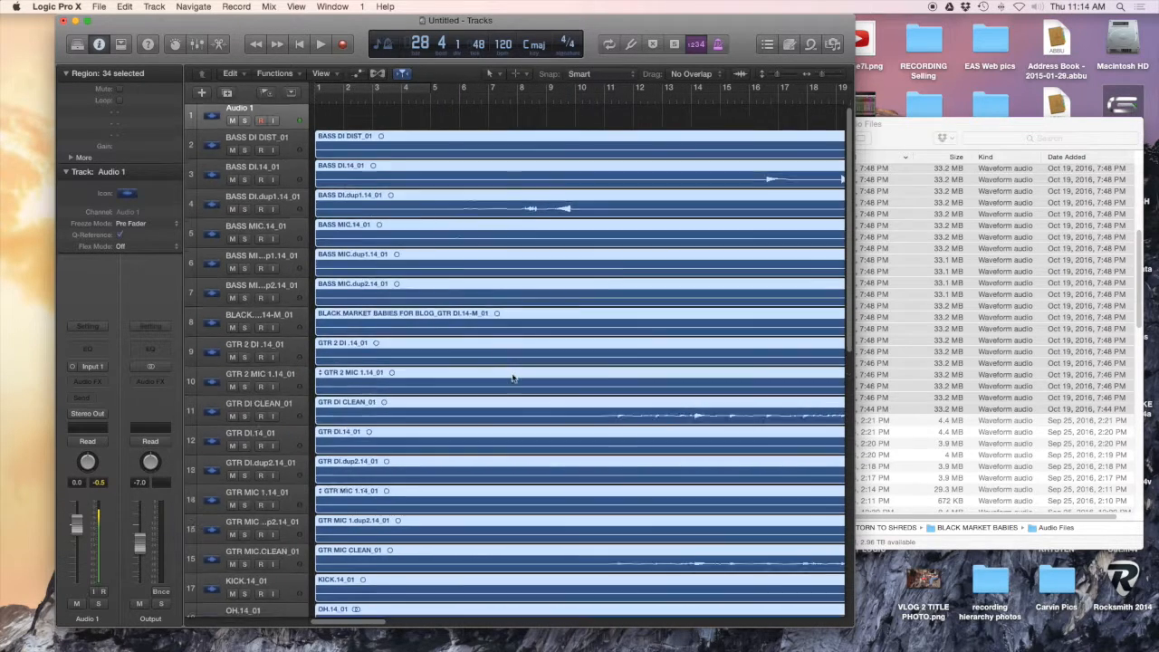
scroll(512, 378, "down", 5)
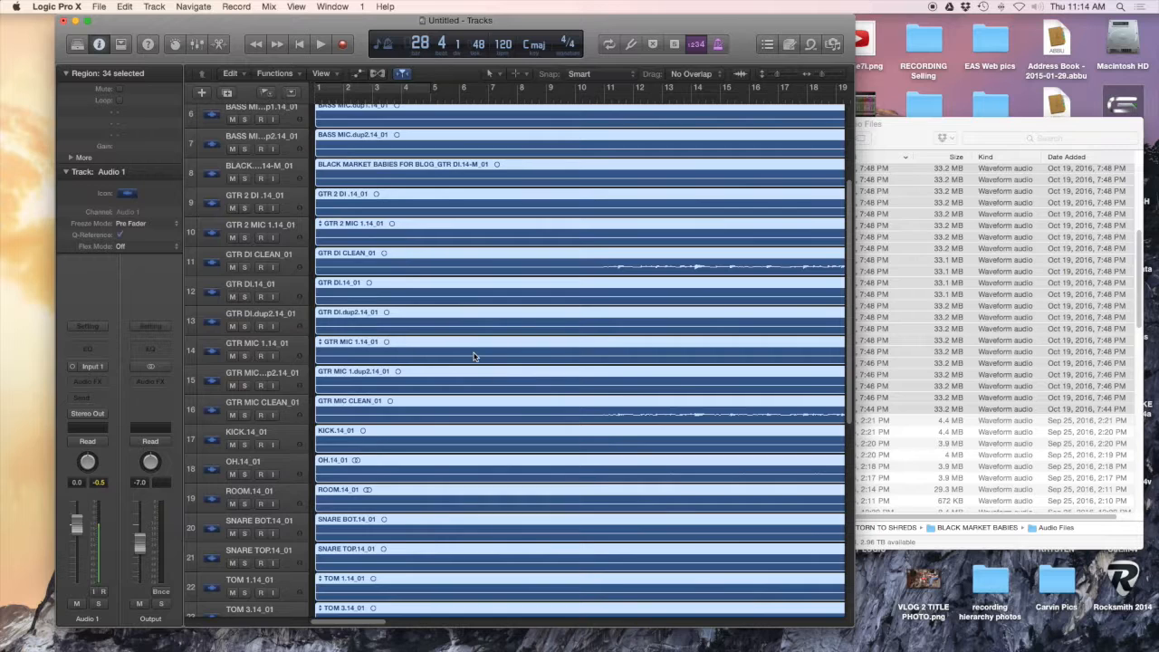
scroll(473, 356, "up", 5)
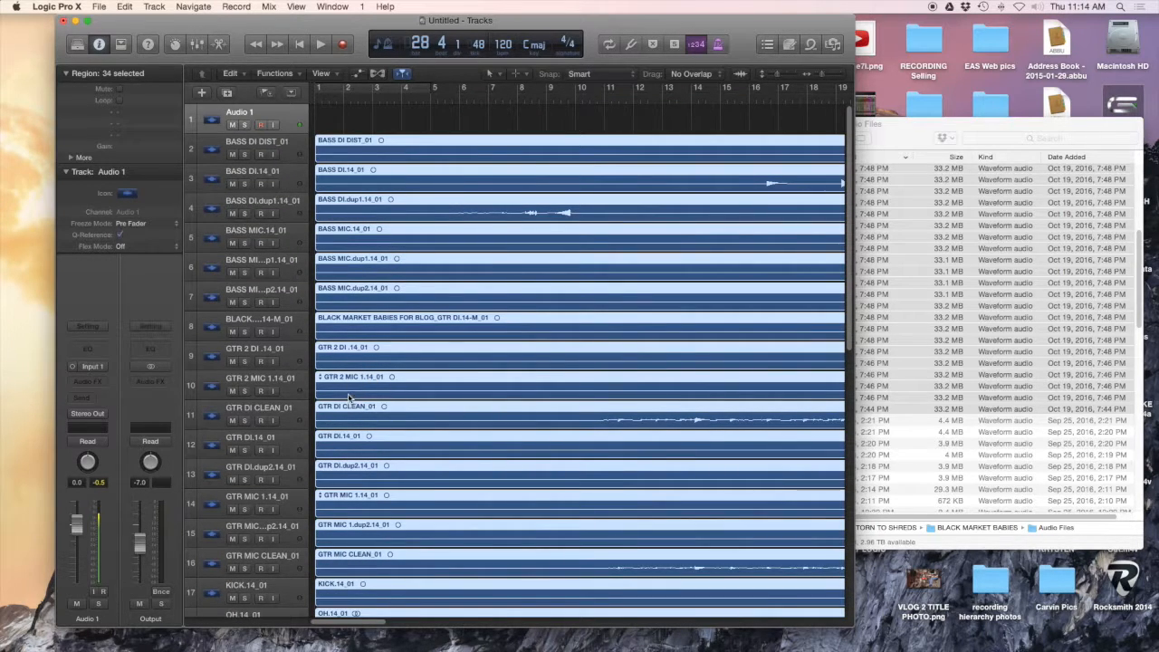
left_click_drag(157, 18, 154, 11)
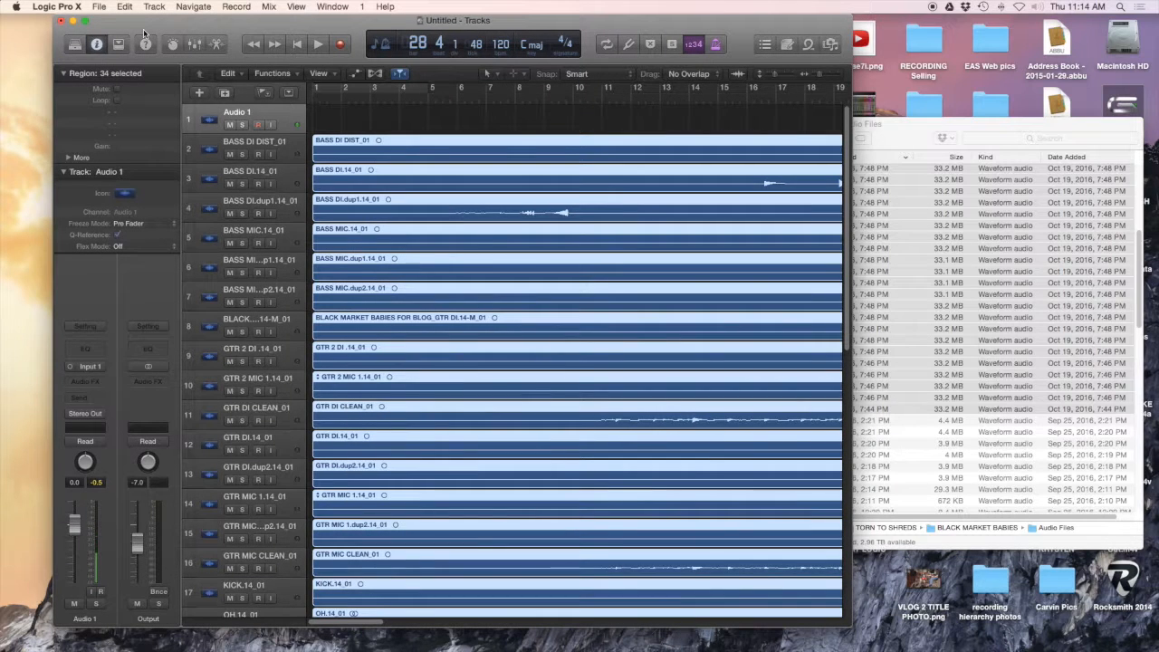
left_click(404, 118)
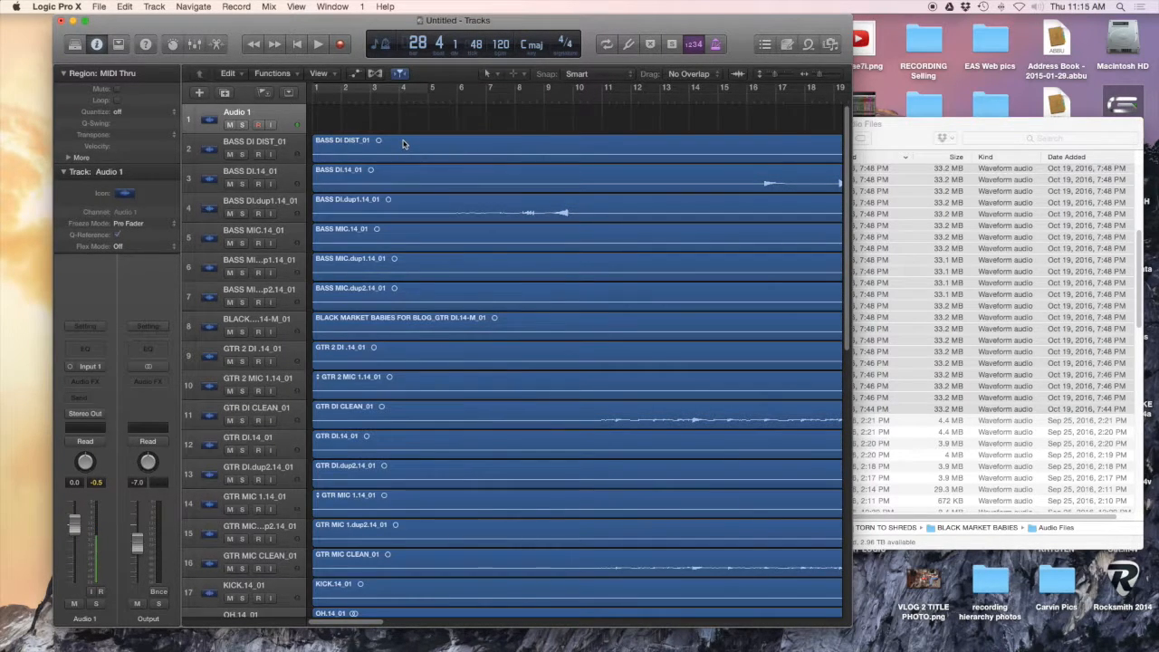
left_click(404, 144)
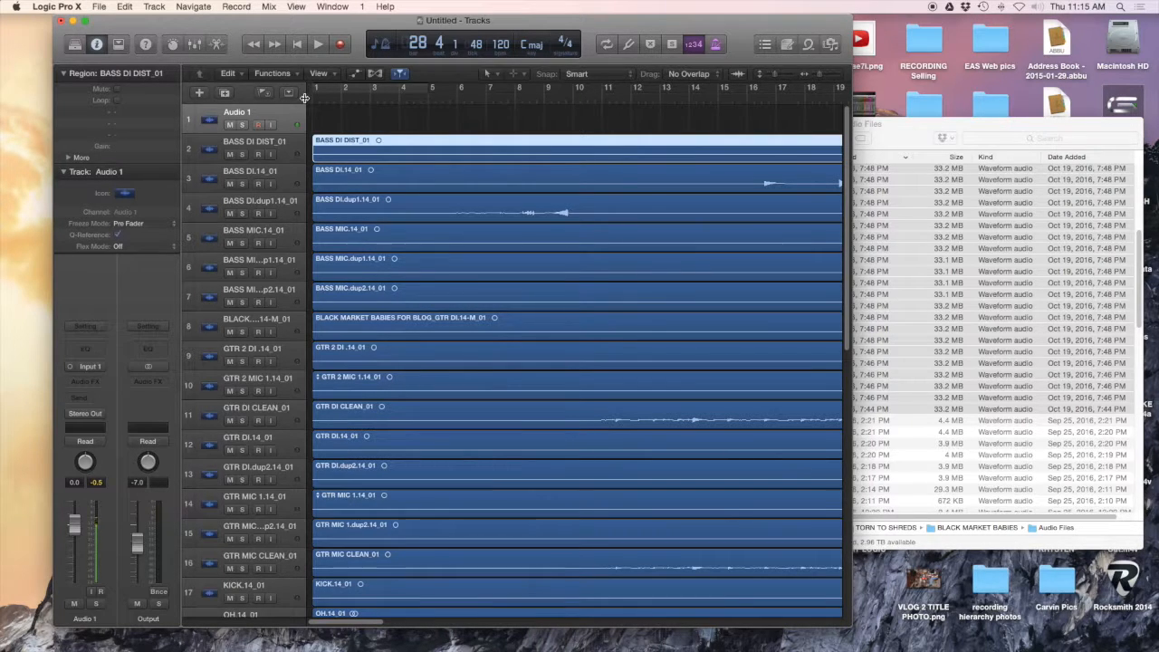
Step: Open the Track as Audio File export settings for Audio 1 to review the options, and cancel the export
left_click(98, 7)
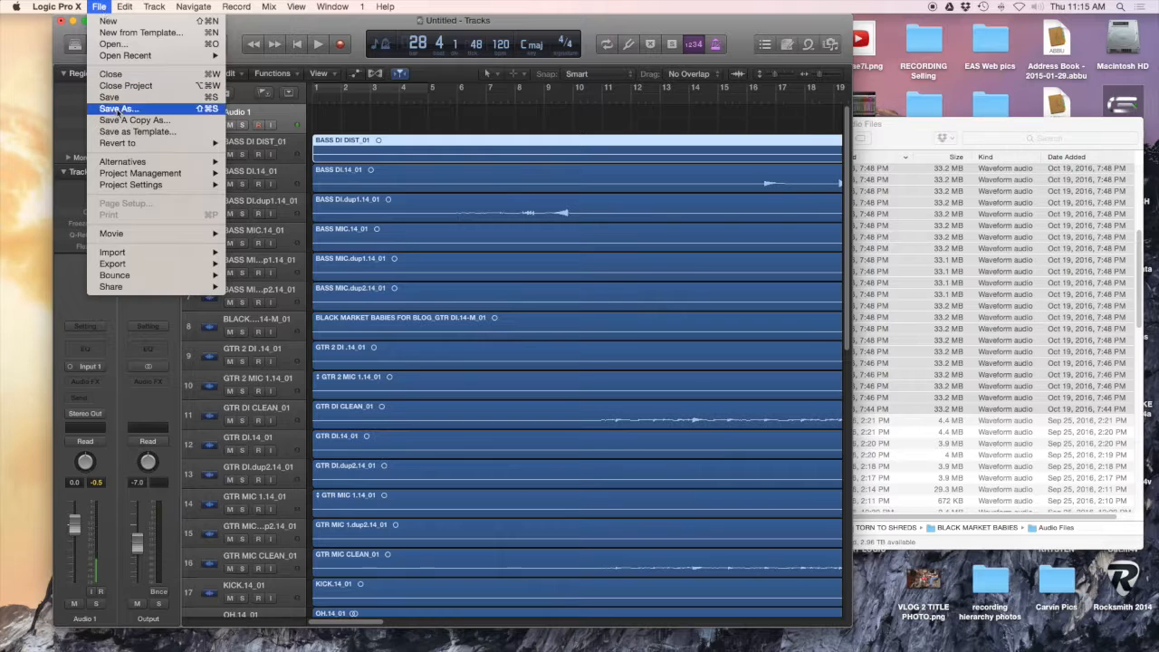
mouse_move(150, 264)
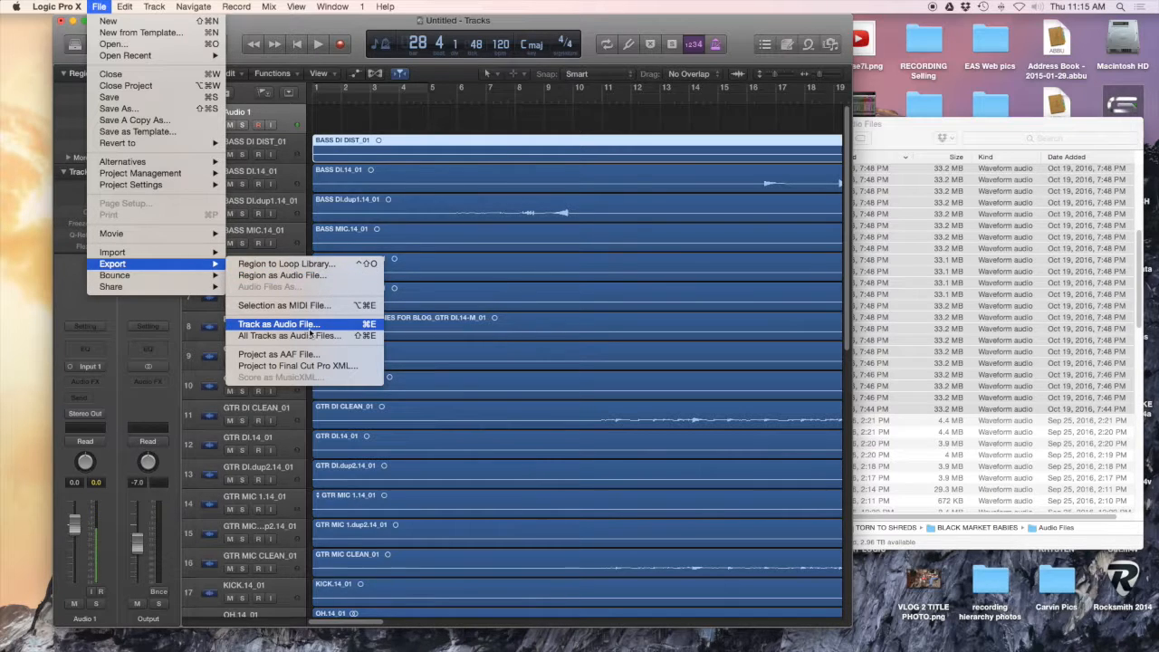
left_click(310, 325)
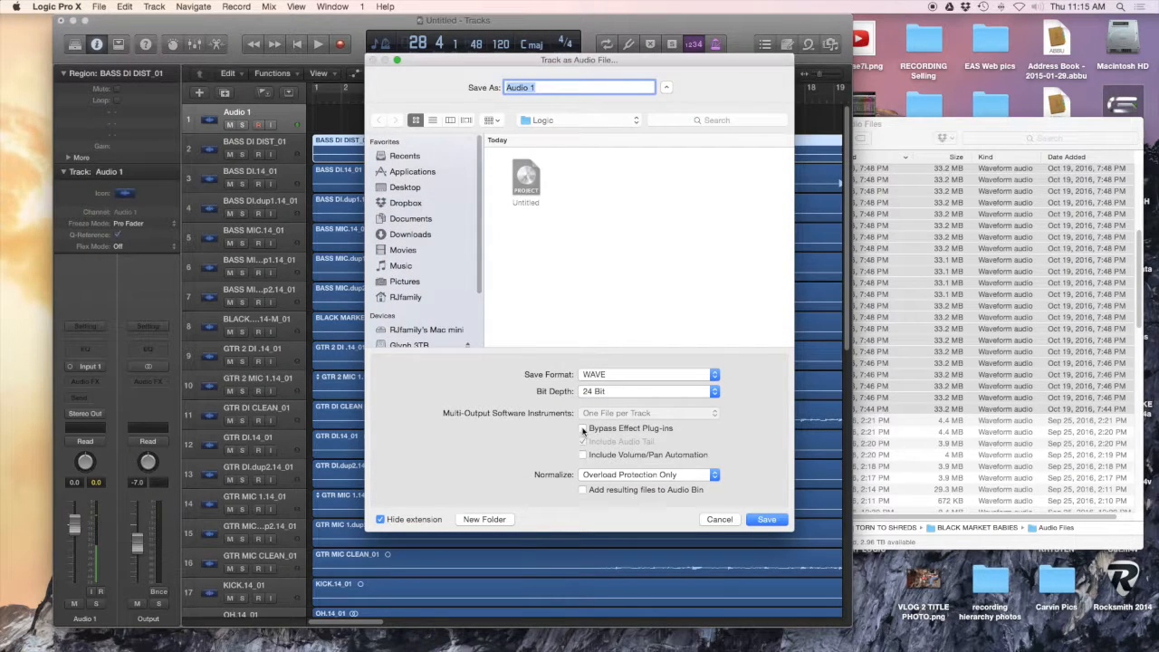
left_click(719, 519)
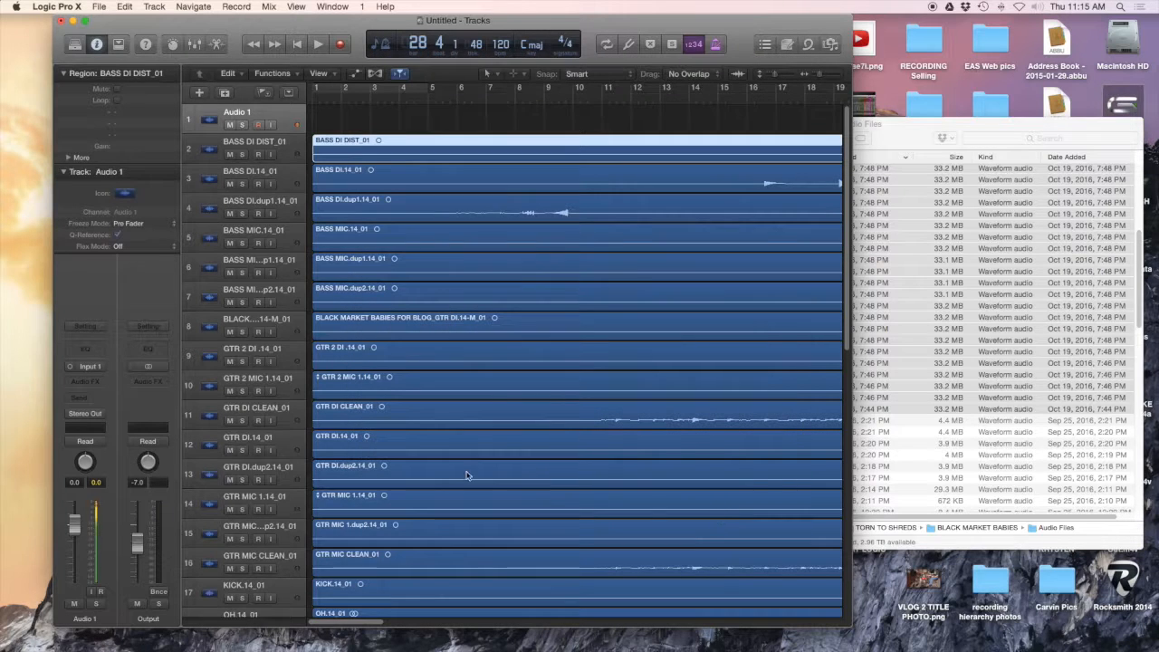
Step: Export all tracks as 24 Bit WAVE files into the Desktop's LOGIC EXPORT folder, with Bypass Effect Plug-ins on and Normalize at Overload Protection Only
left_click(100, 6)
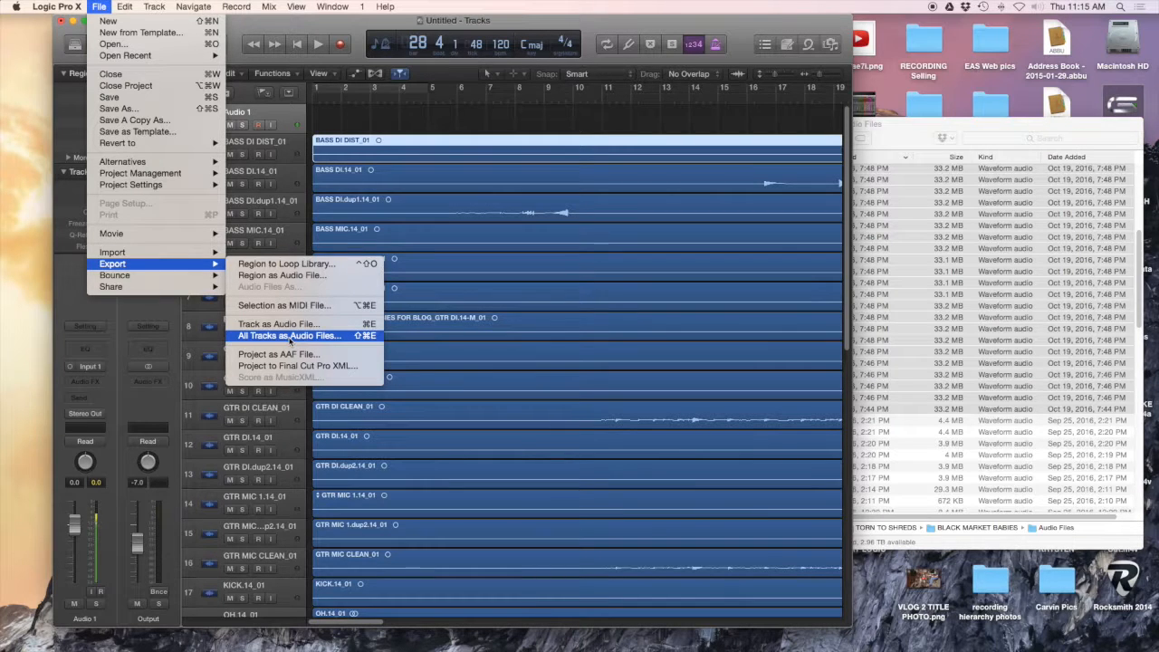
left_click(289, 337)
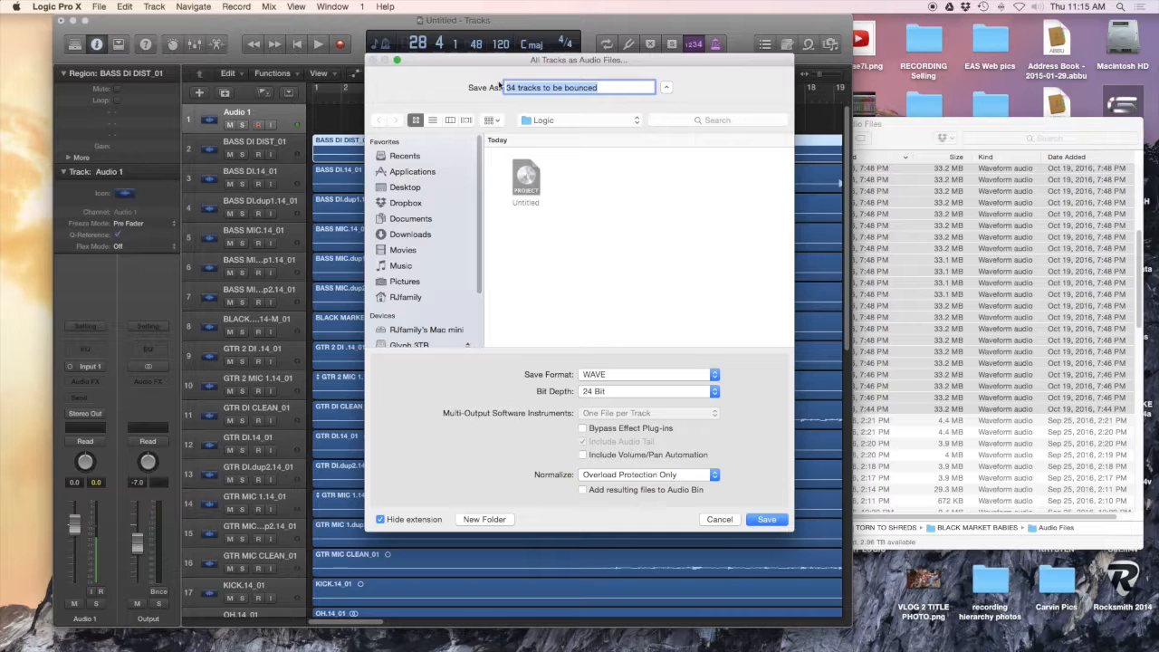
left_click(485, 522)
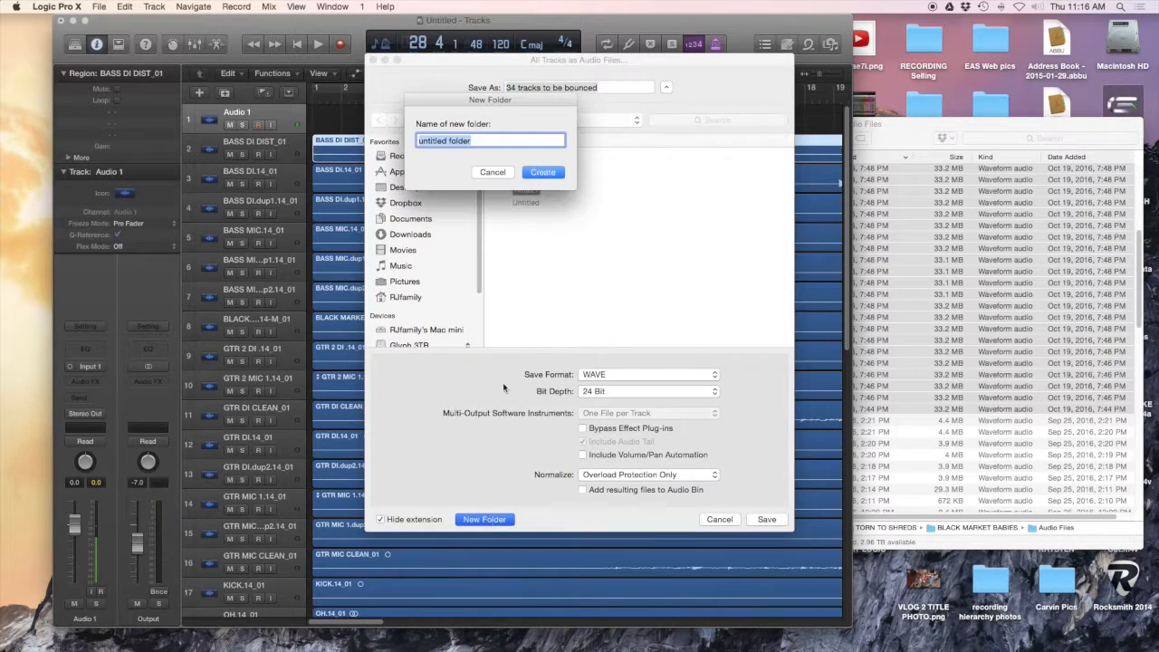
left_click(492, 172)
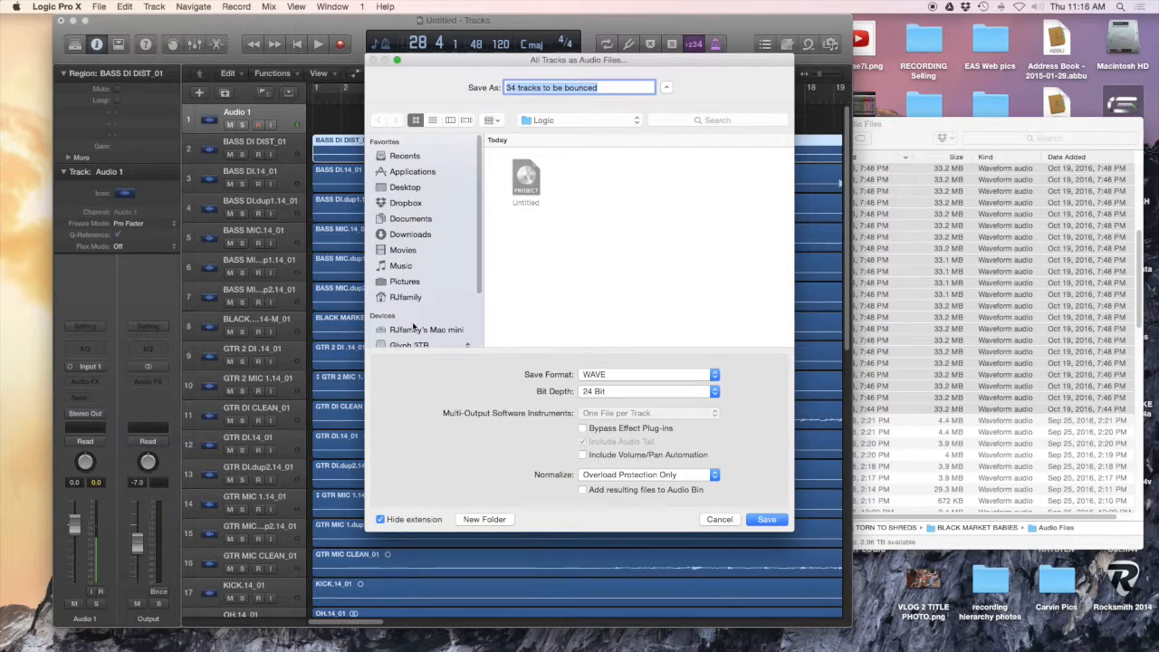
key("super+shift+d")
left_click(528, 281)
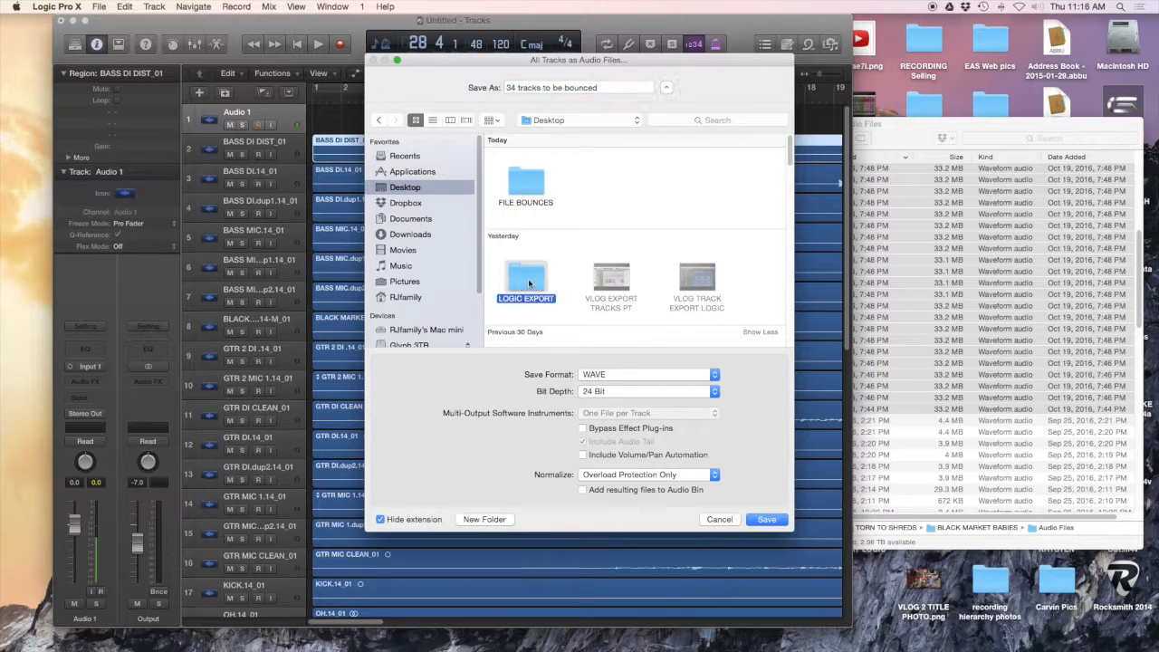
double_click(527, 280)
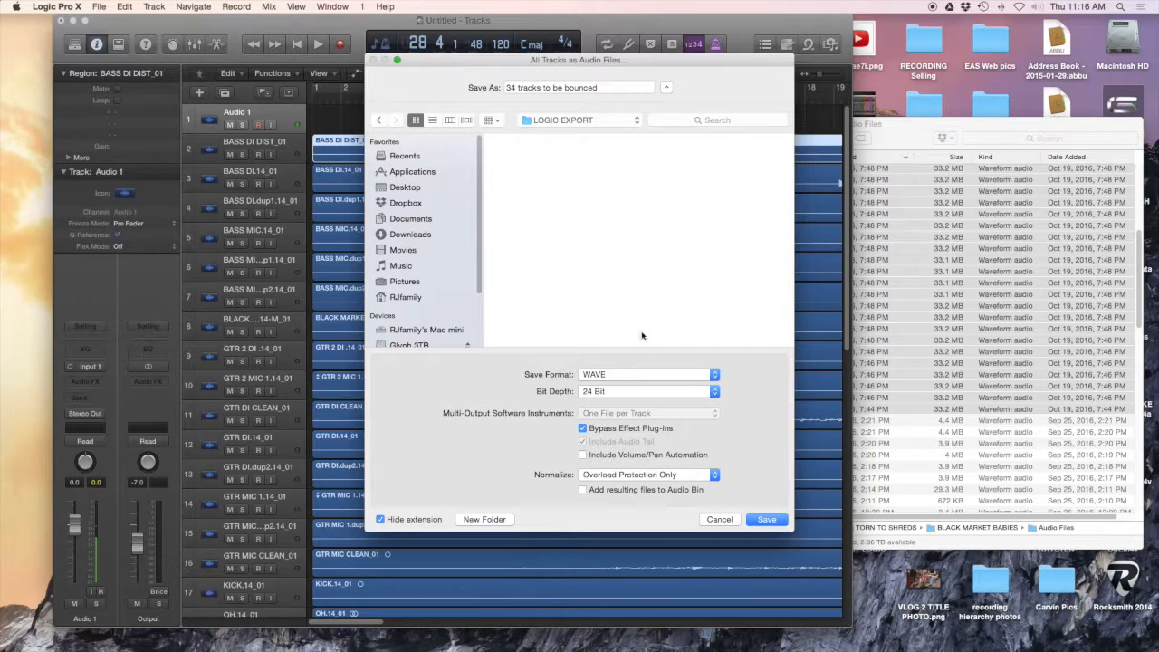
left_click(767, 520)
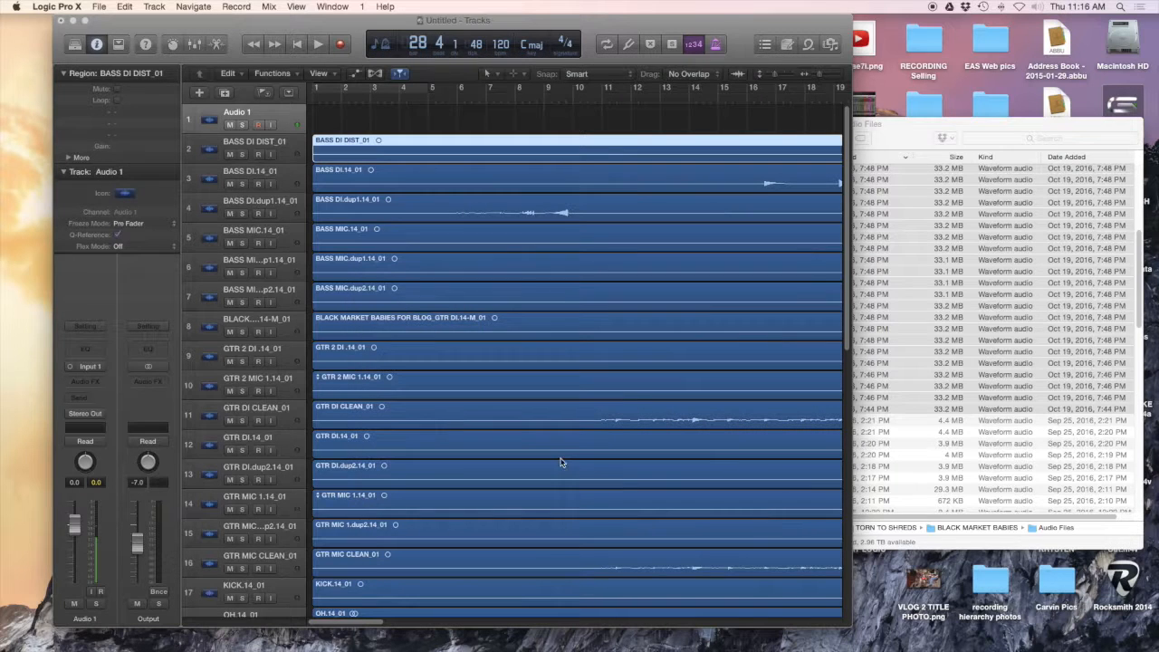